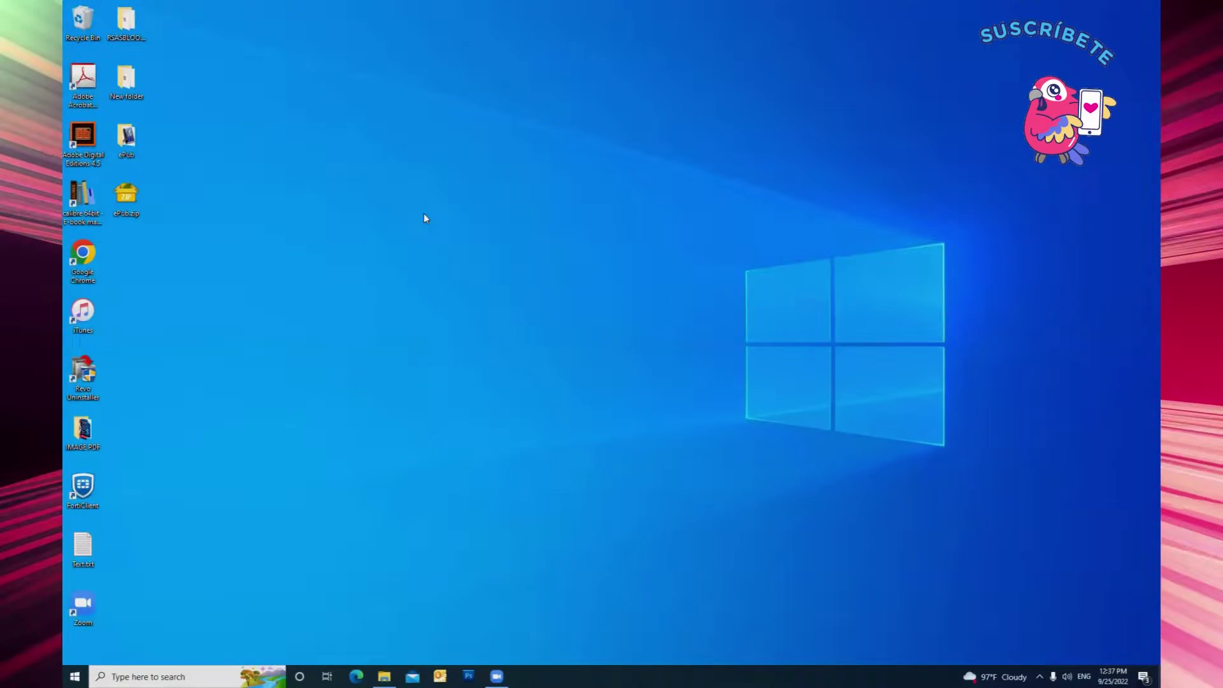
Refresh the Windows desktop twice from its right-click menu.
{"action": "right_click", "coordinate": [425, 214]}
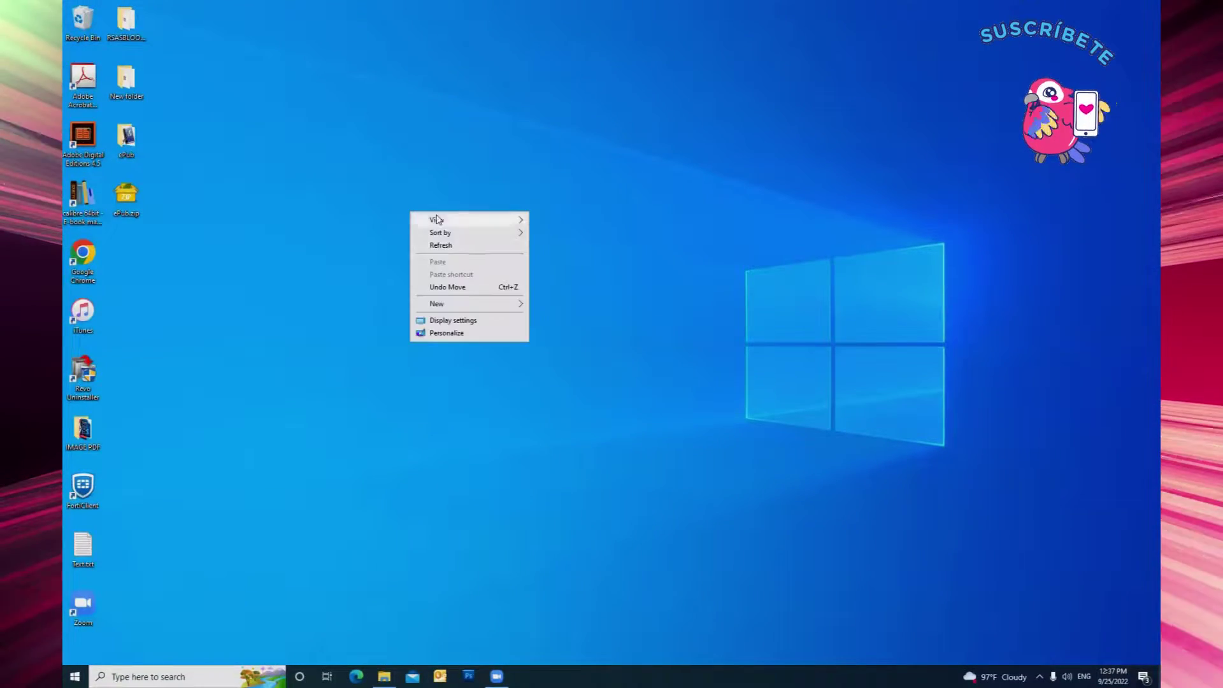
{"action": "left_click", "coordinate": [474, 244]}
{"action": "right_click", "coordinate": [467, 241]}
{"action": "left_click", "coordinate": [511, 271]}
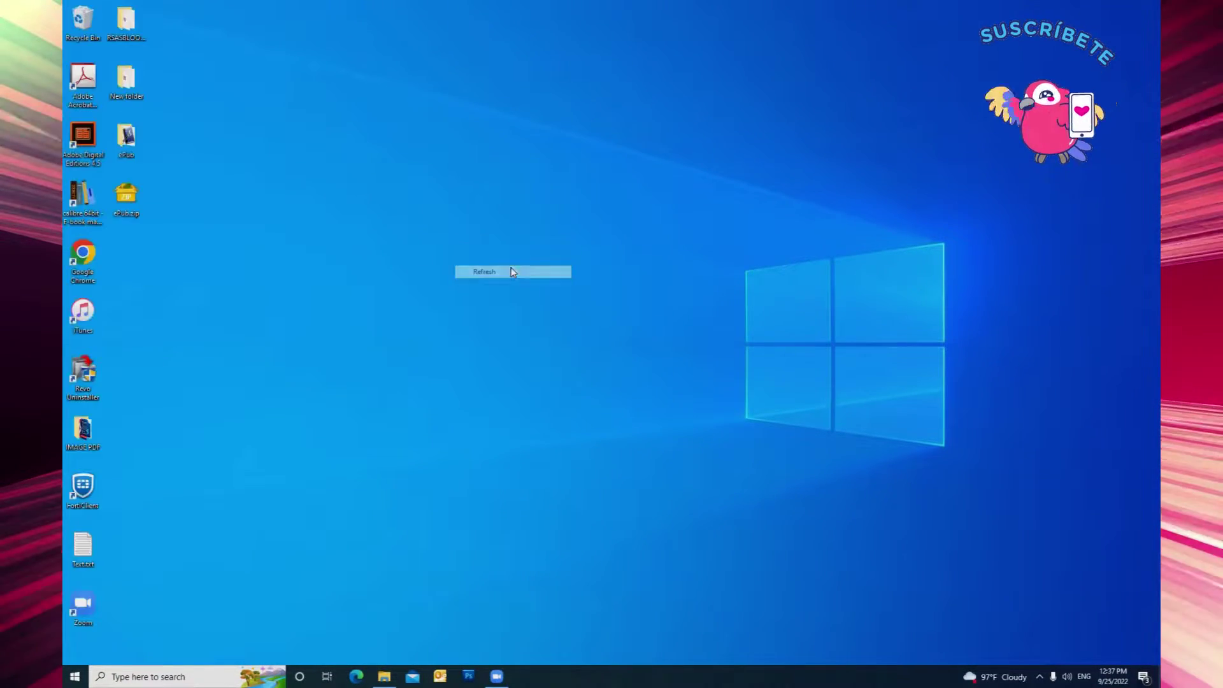
Search the taskbar for 'ad' and launch Photoshop CS5.
{"action": "left_click", "coordinate": [147, 676]}
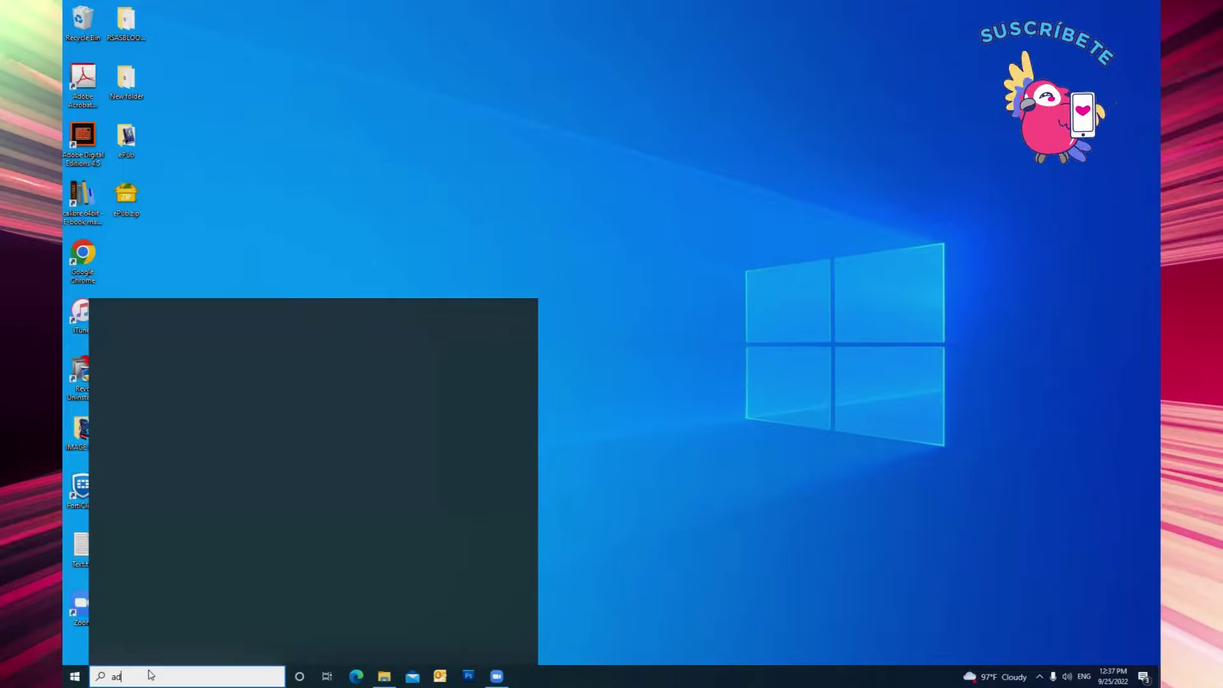
{"action": "type", "text": "ad"}
{"action": "left_click", "coordinate": [150, 413]}
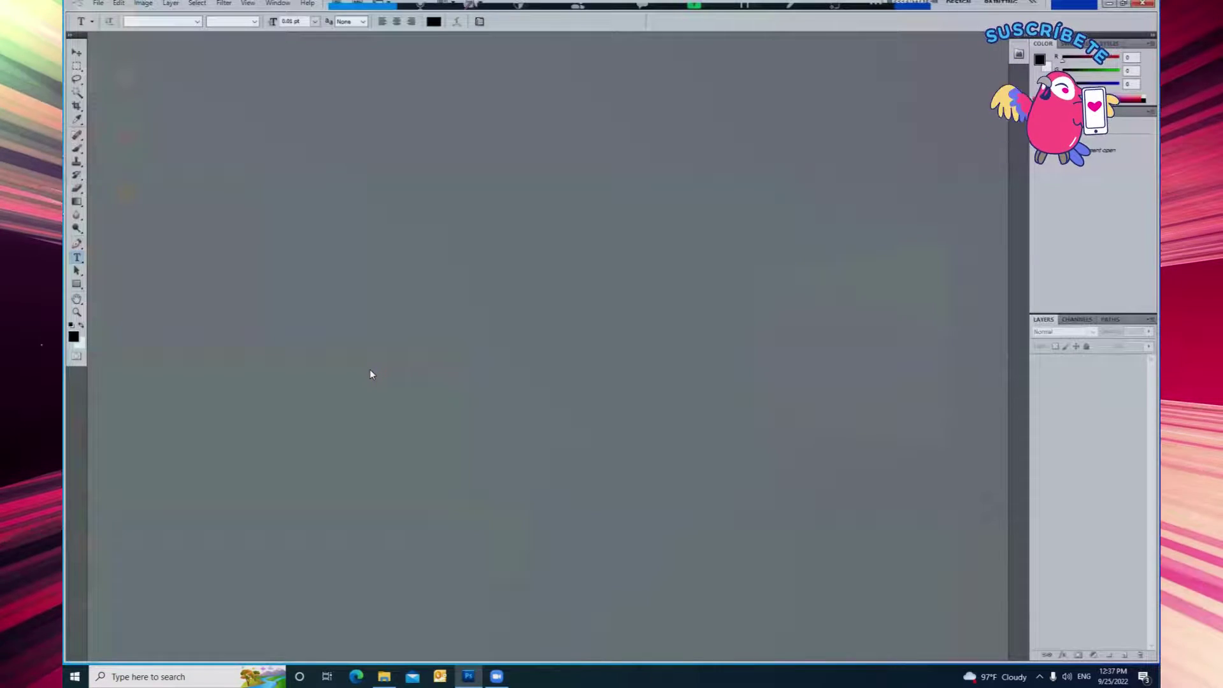
Create a new Custom document 3.2 × 2 inches at 300 pixels/inch.
{"action": "left_click", "coordinate": [94, 9]}
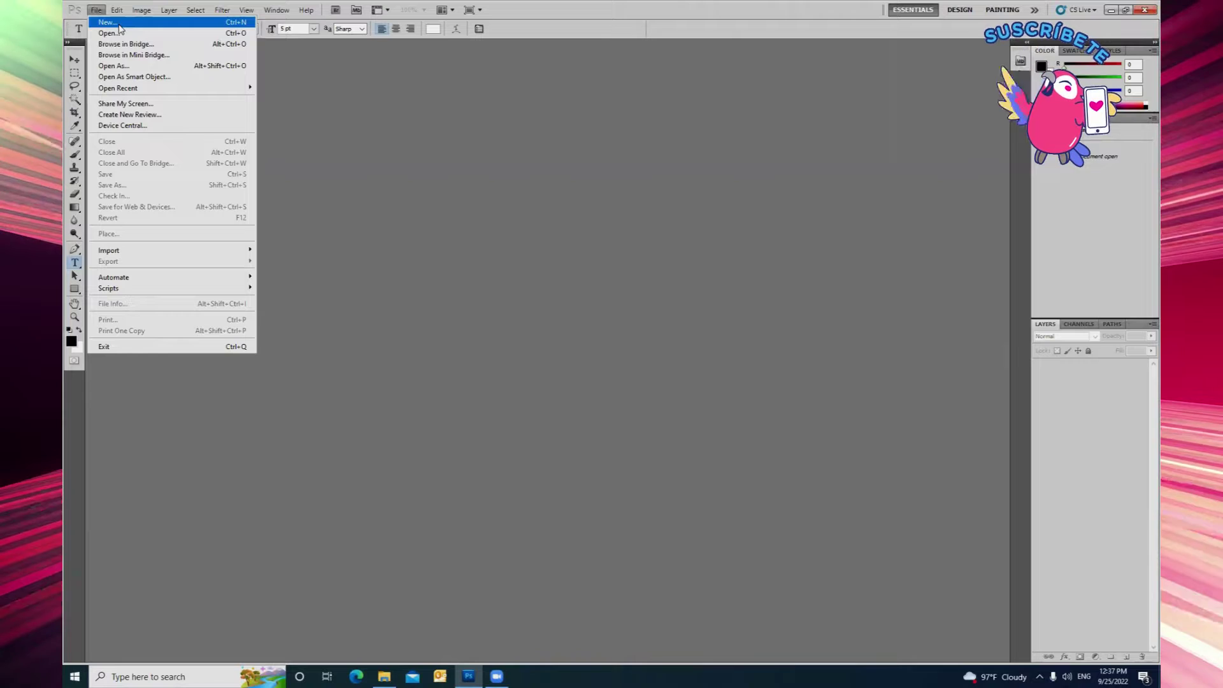
{"action": "left_click", "coordinate": [107, 22]}
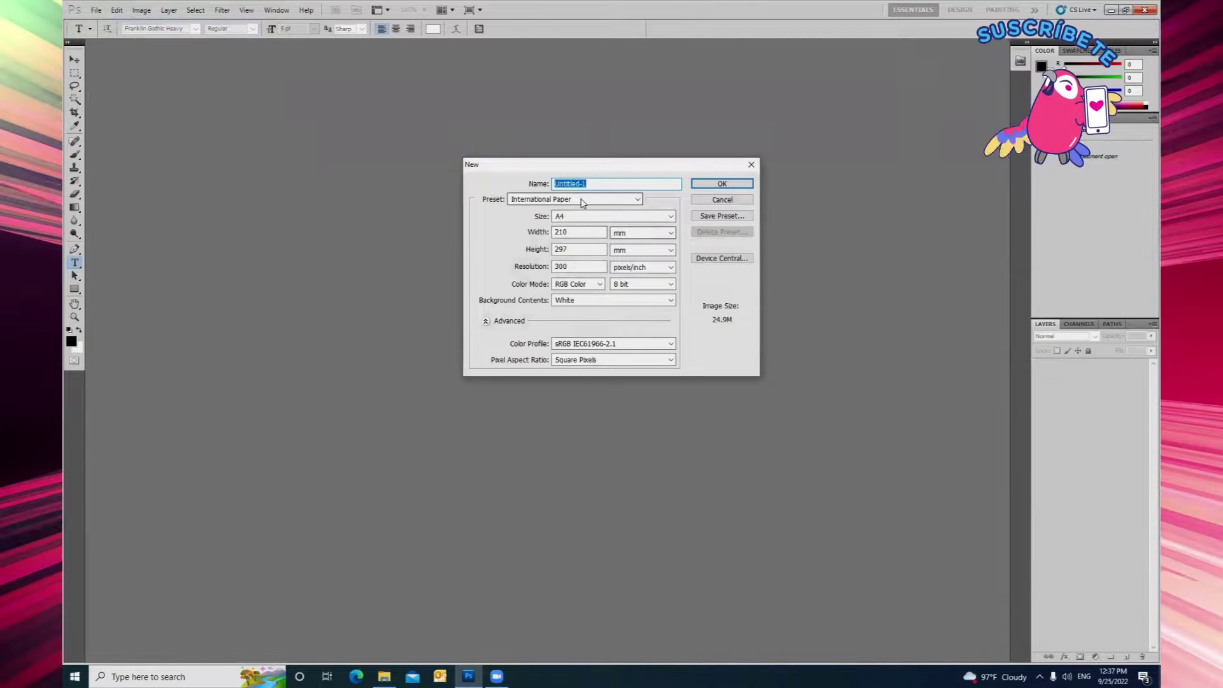
{"action": "left_click", "coordinate": [576, 199]}
{"action": "left_click", "coordinate": [531, 313]}
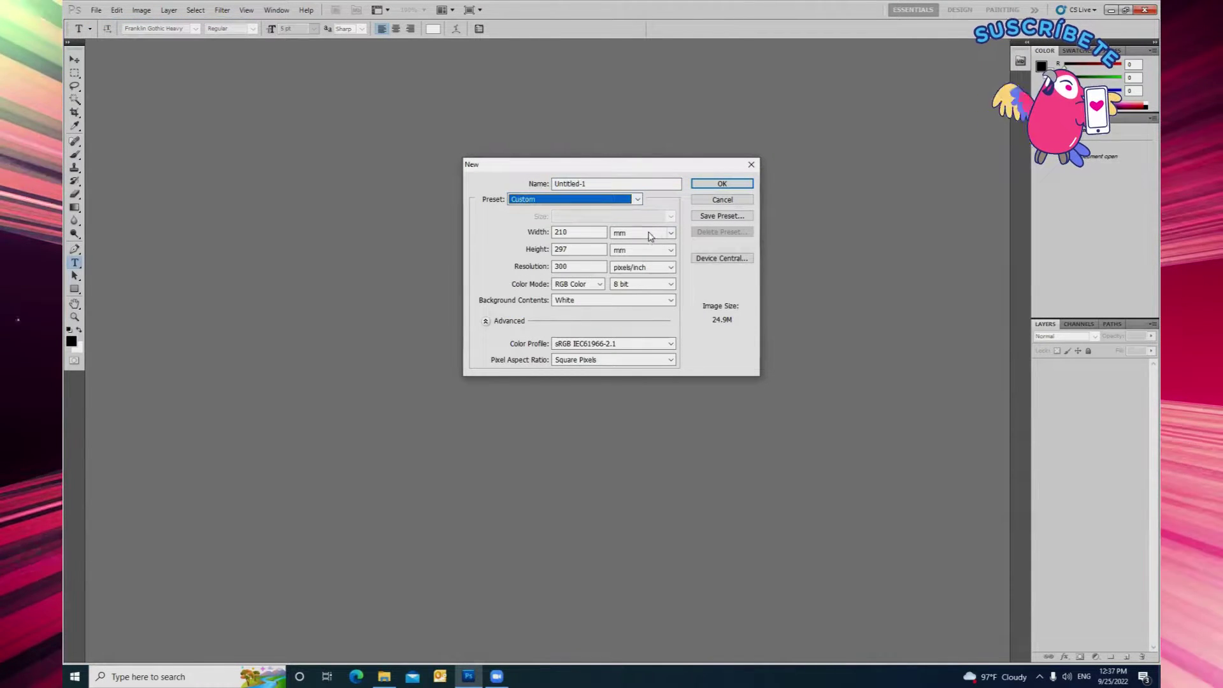
{"action": "left_click", "coordinate": [662, 232]}
{"action": "left_click", "coordinate": [631, 247]}
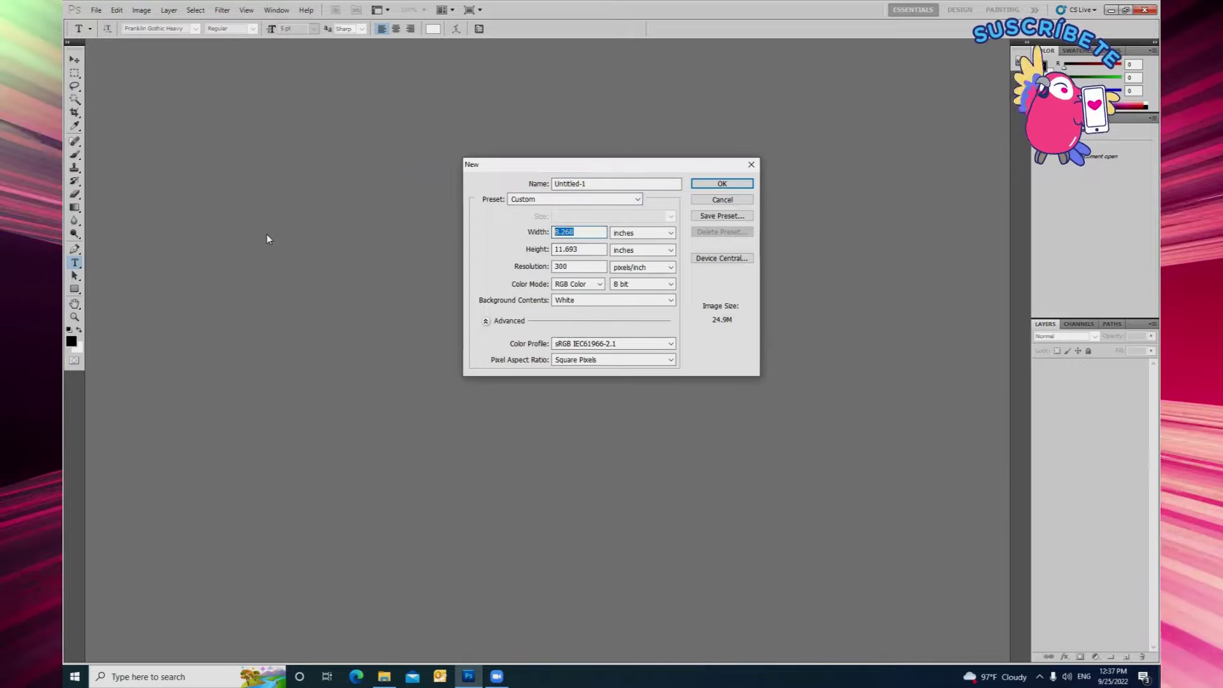
{"action": "type", "text": "3.2"}
{"action": "key", "text": "Tab"}
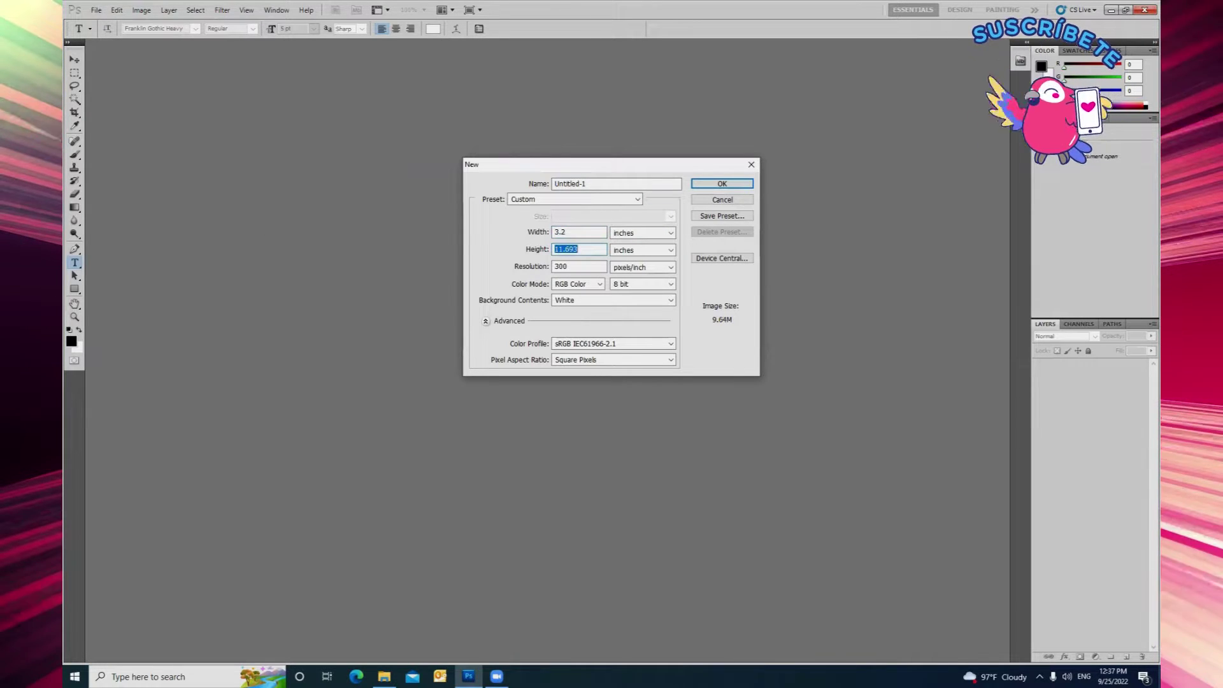
{"action": "type", "text": "2"}
{"action": "key", "text": "Tab"}
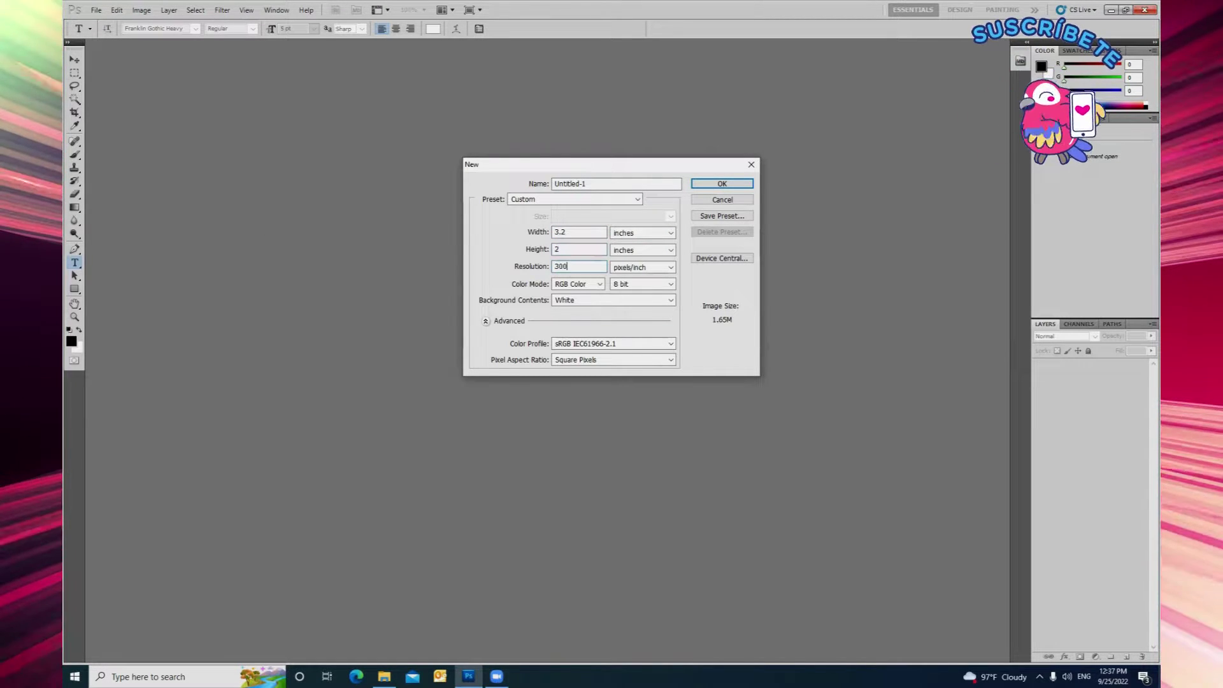
{"action": "key", "text": "Return"}
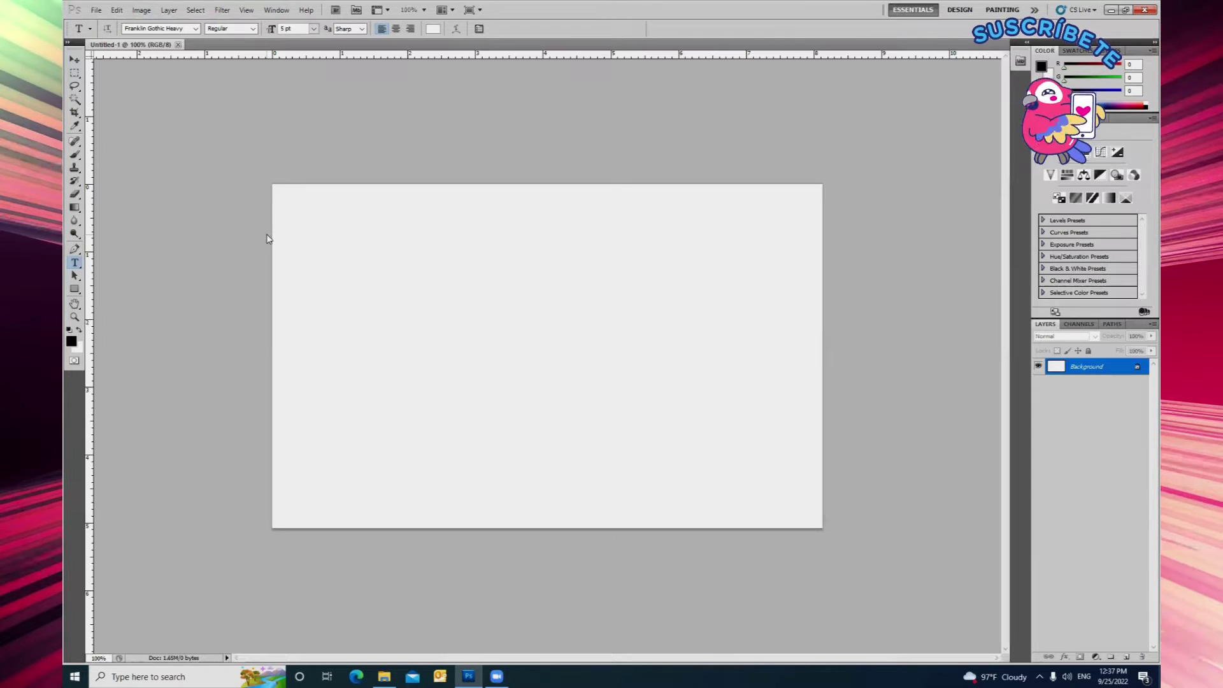
Save the file as Visiting Card.psd and turn on Show Grid.
{"action": "key", "text": "ctrl+s"}
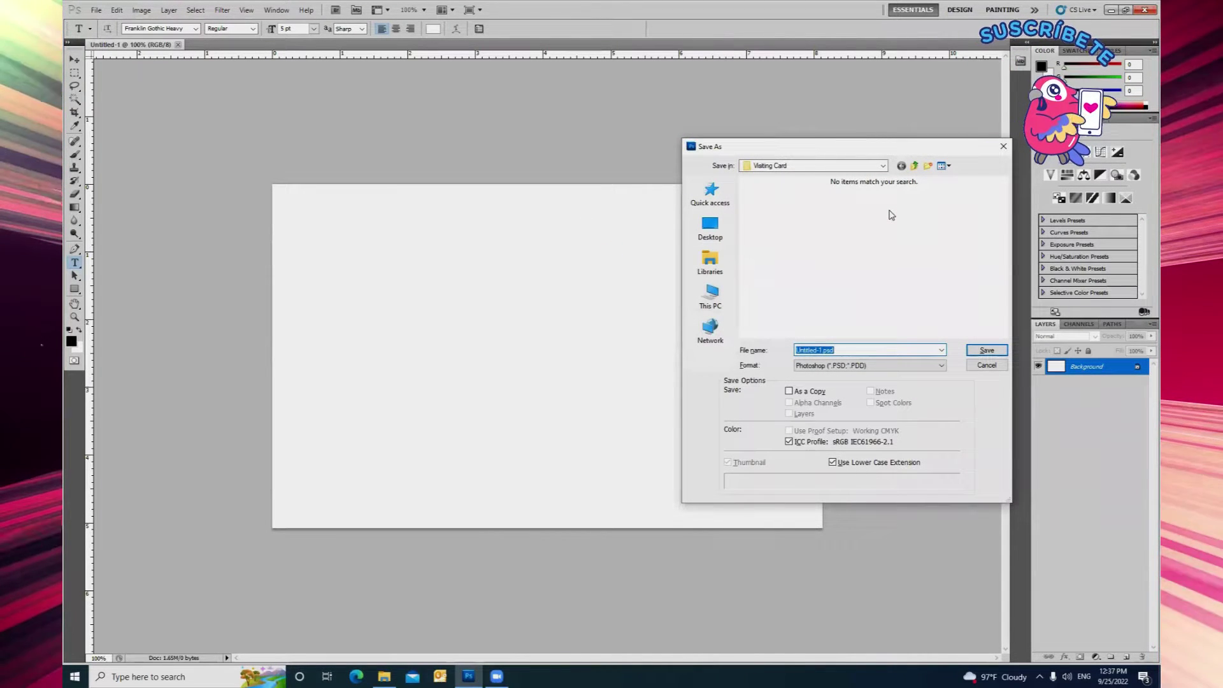
{"action": "type", "text": "Visiting"}
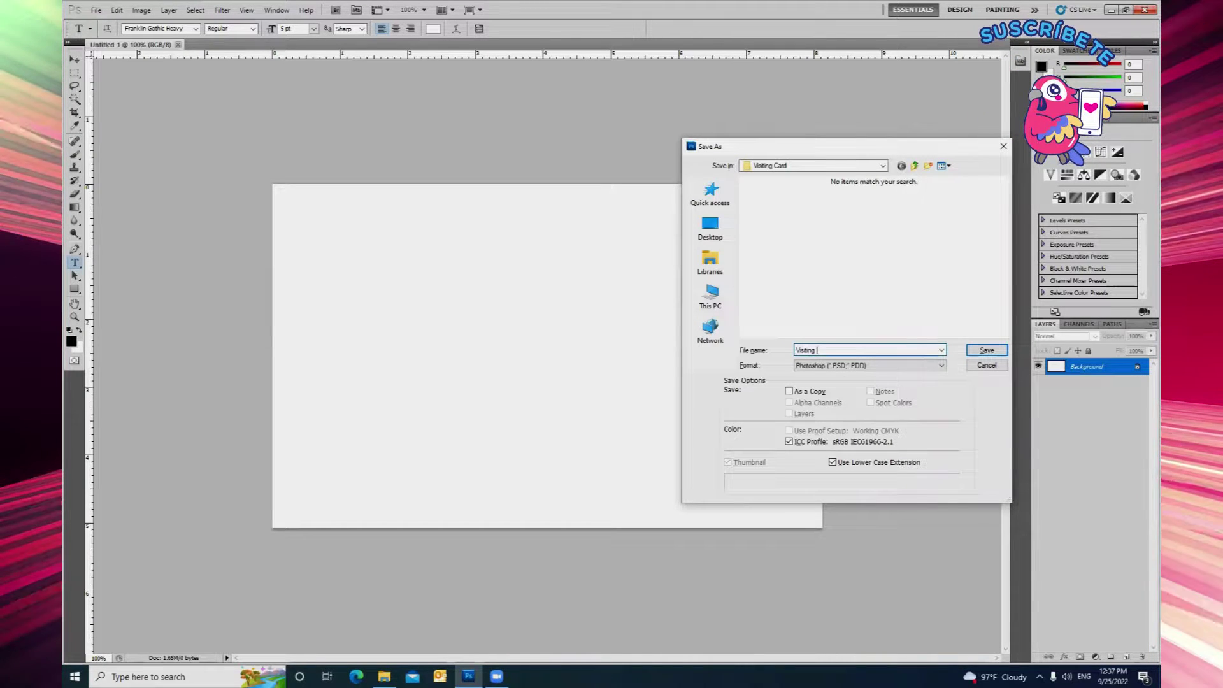
{"action": "type", "text": "d"}
{"action": "key", "text": "Return"}
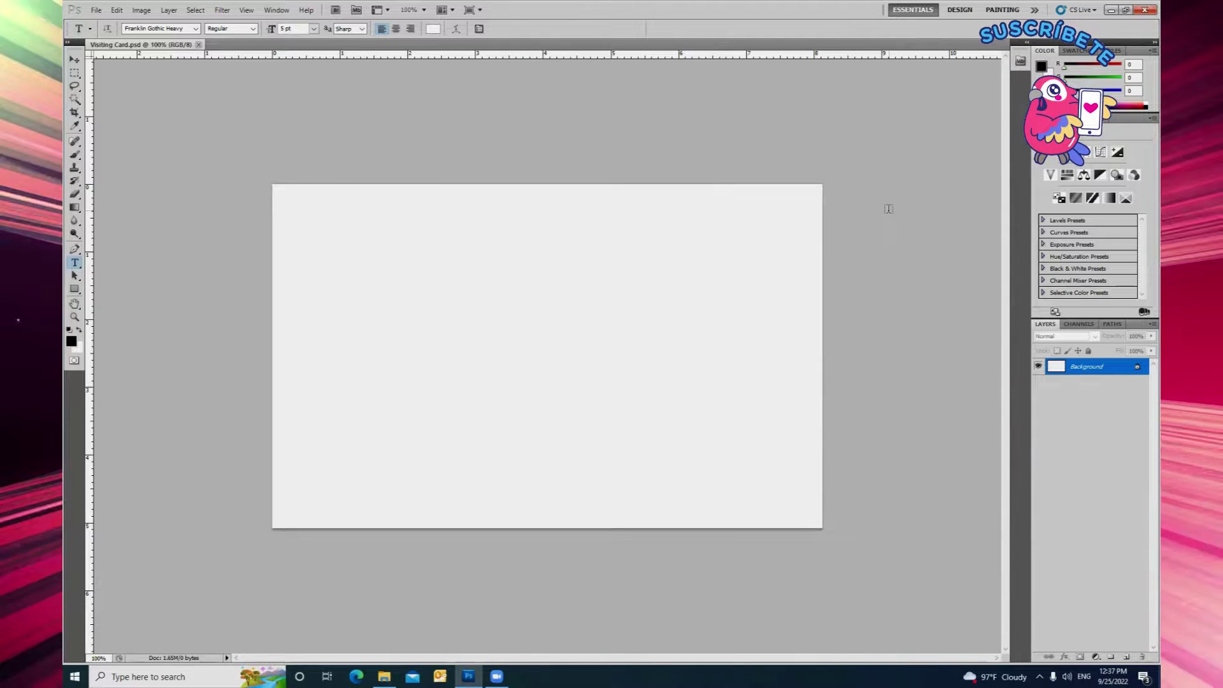
{"action": "left_click", "coordinate": [387, 11]}
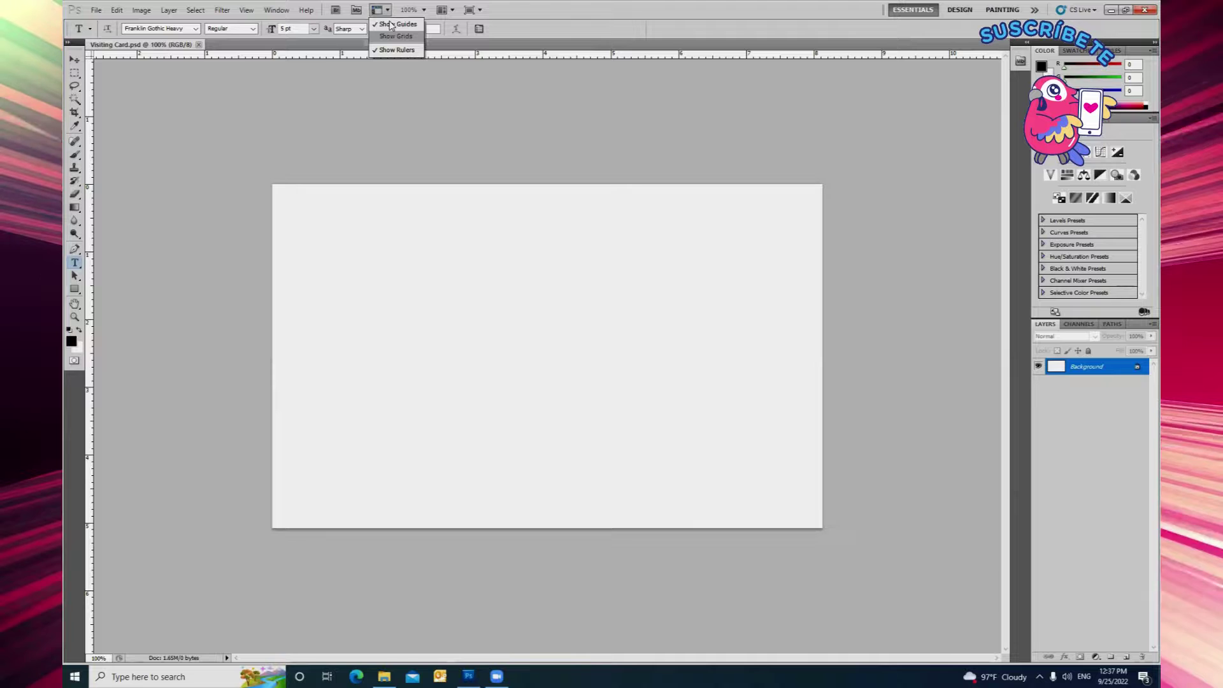
{"action": "left_click", "coordinate": [395, 36]}
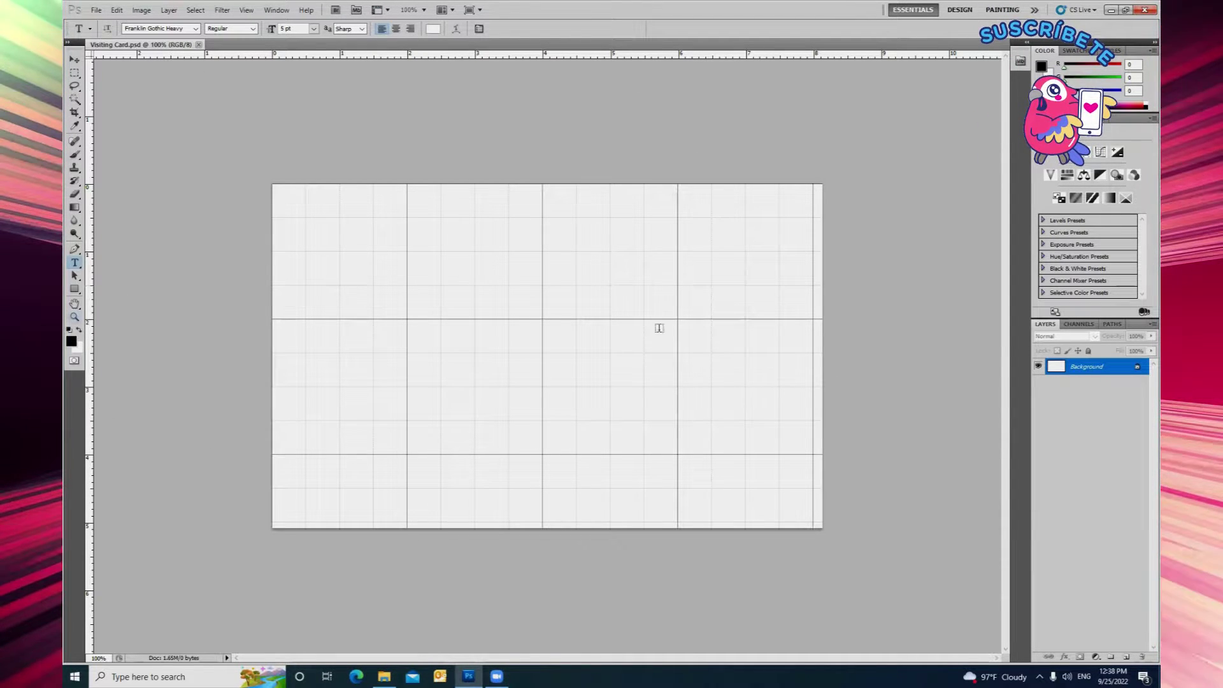
Add Layer 1 and fill it entirely with dark navy 00153c.
{"action": "left_click", "coordinate": [1125, 658]}
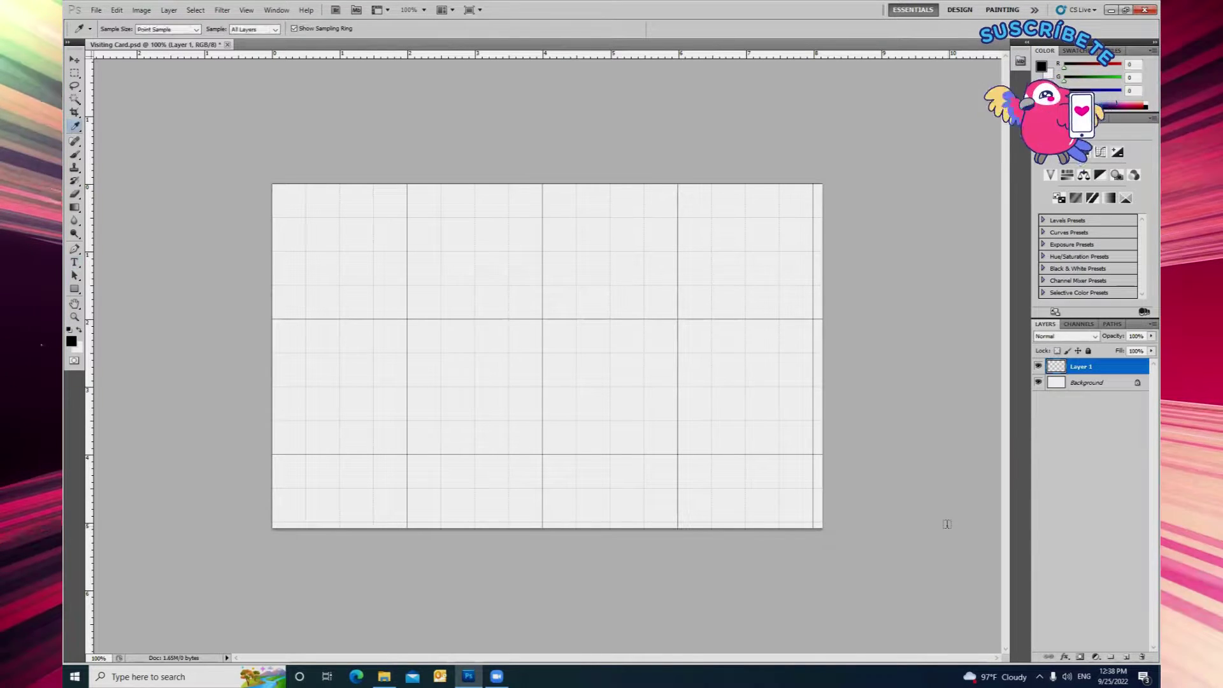
{"action": "key", "text": "shift+F5"}
{"action": "left_click", "coordinate": [609, 213]}
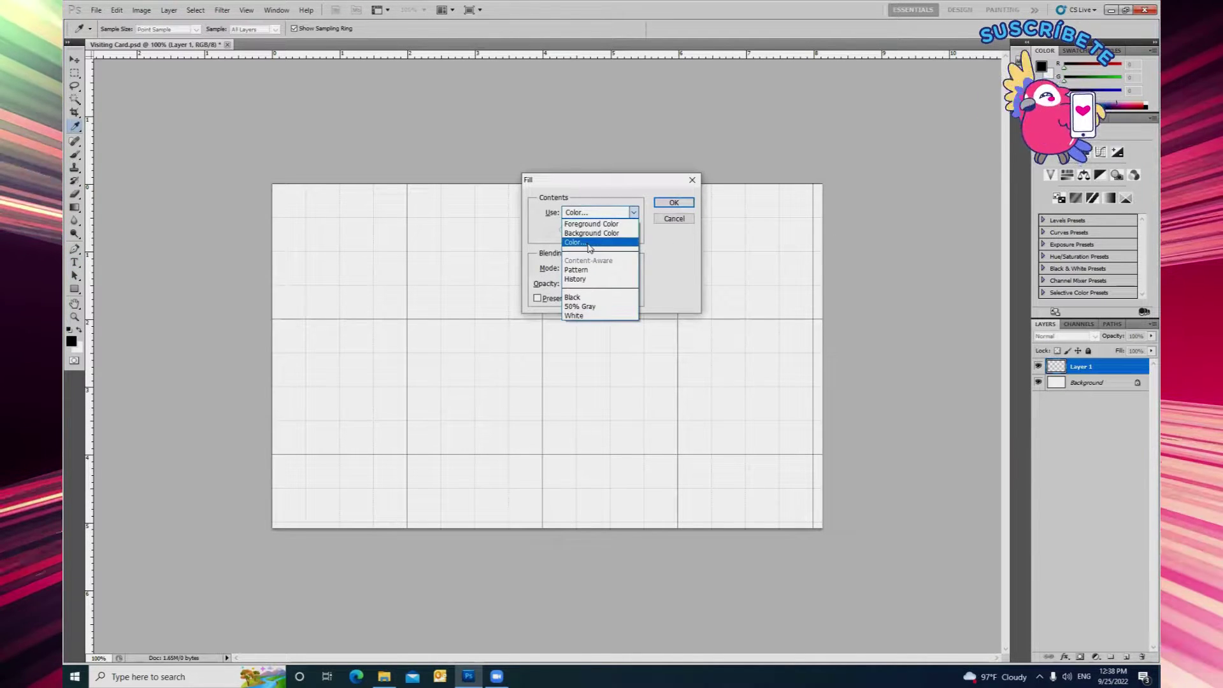
{"action": "left_click", "coordinate": [593, 238]}
{"action": "left_click_drag", "start_coordinate": [896, 254], "coordinate": [895, 241]}
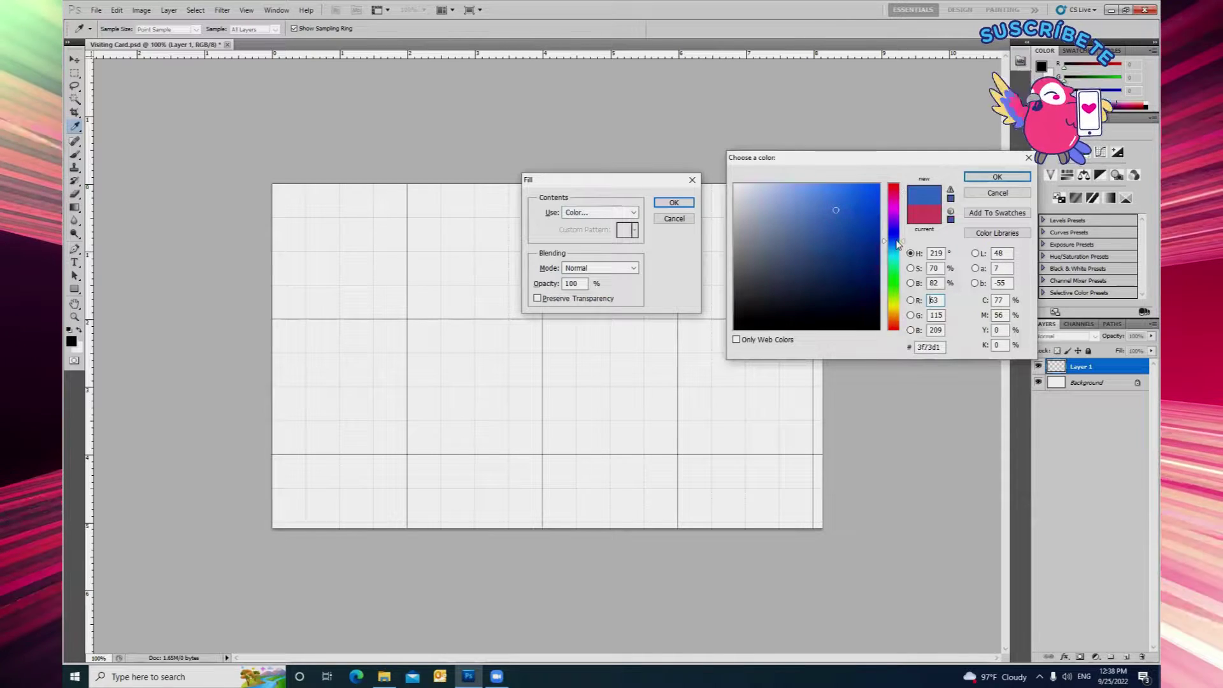
{"action": "left_click", "coordinate": [878, 295]}
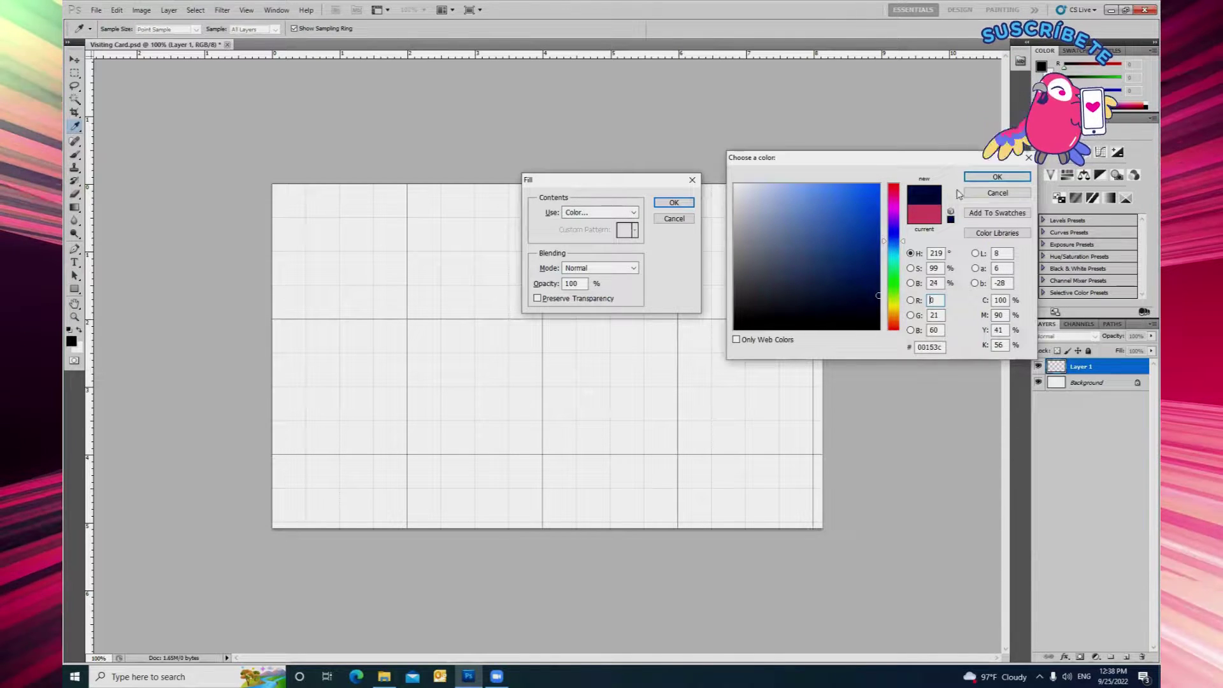
{"action": "left_click", "coordinate": [996, 177]}
{"action": "left_click", "coordinate": [674, 203]}
{"action": "key", "text": "t"}
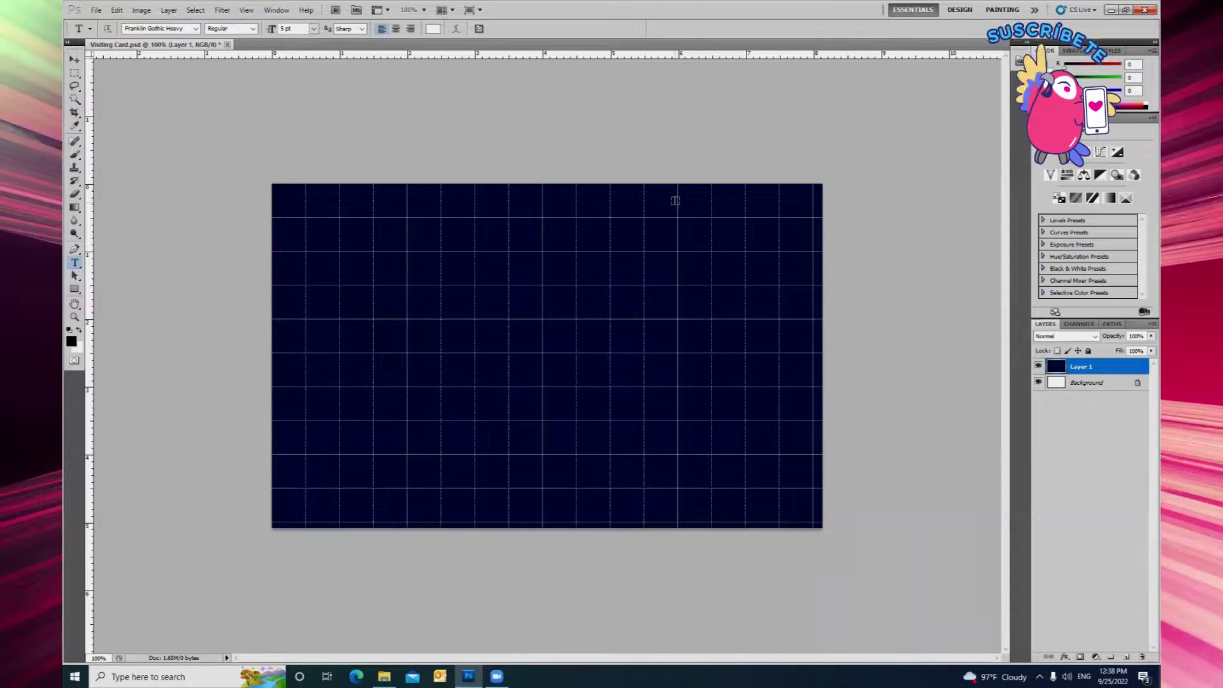
Pen-draw a closed path around the card's left part with a chevron point.
{"action": "key", "text": "m"}
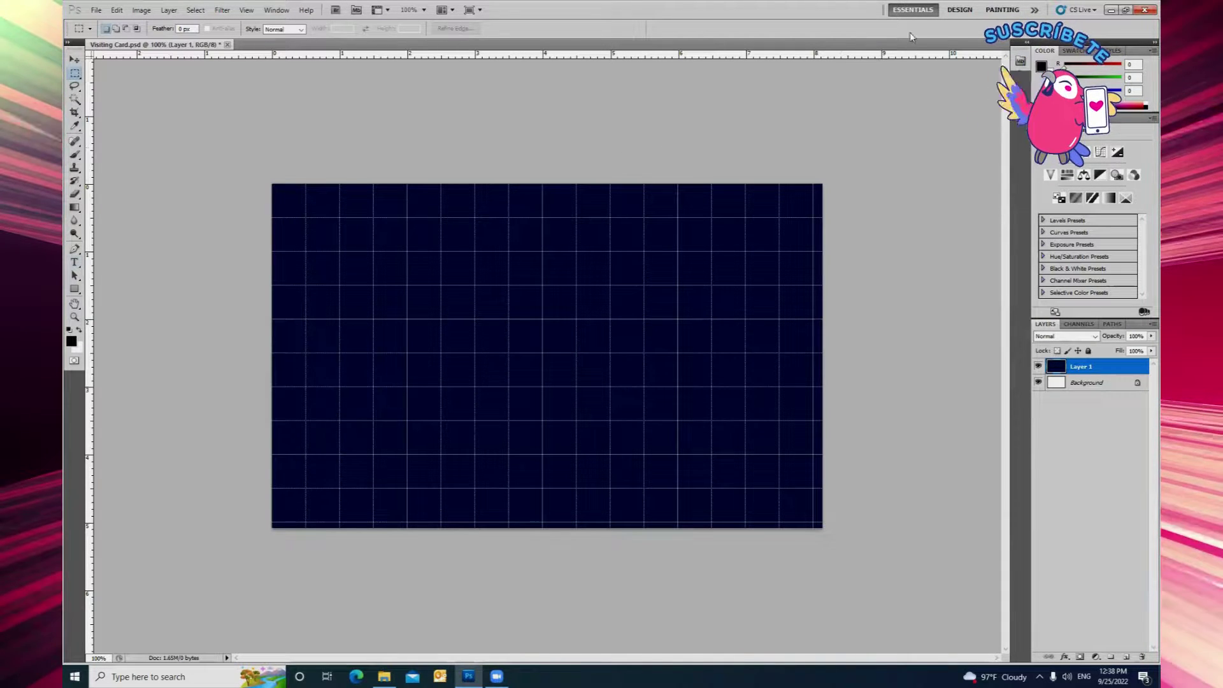
{"action": "left_click_drag", "start_coordinate": [74, 250], "coordinate": [141, 252]}
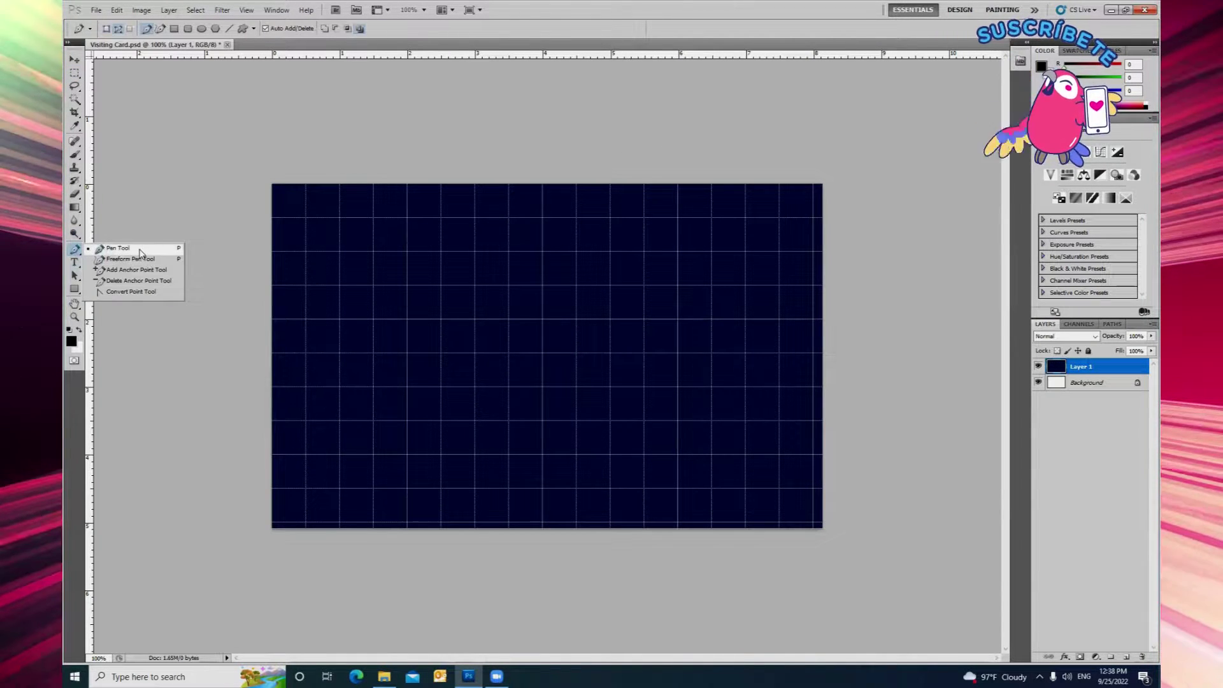
{"action": "left_click", "coordinate": [140, 252]}
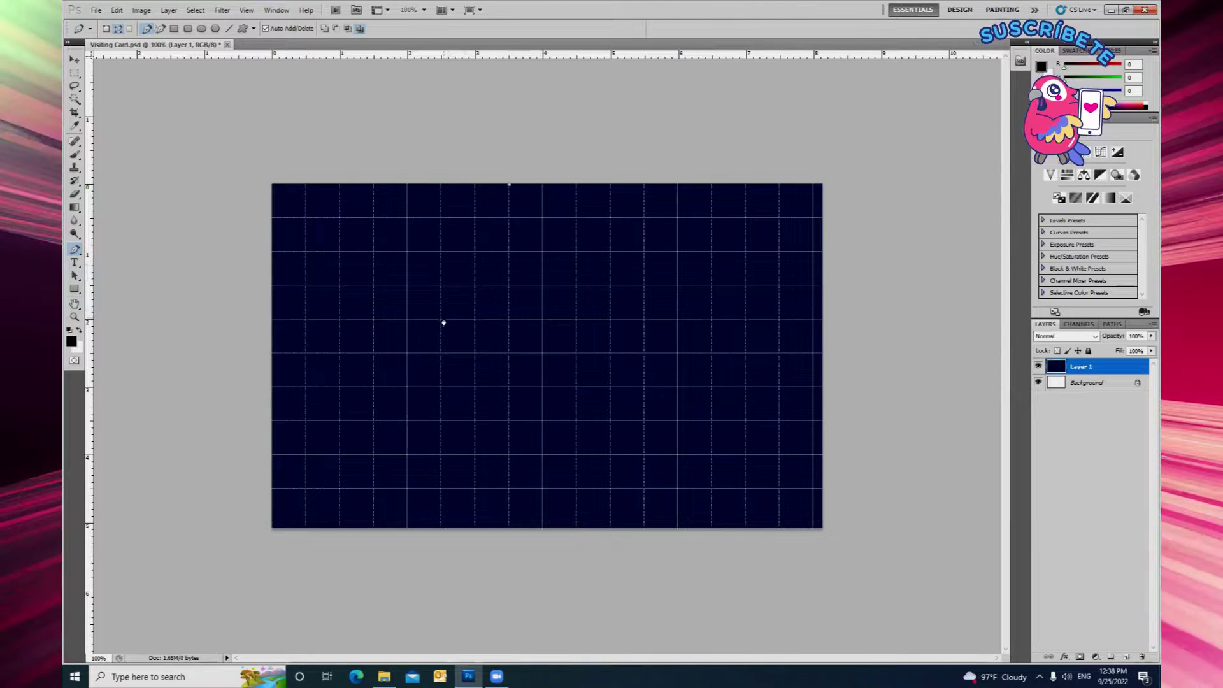
{"action": "left_click", "coordinate": [442, 354]}
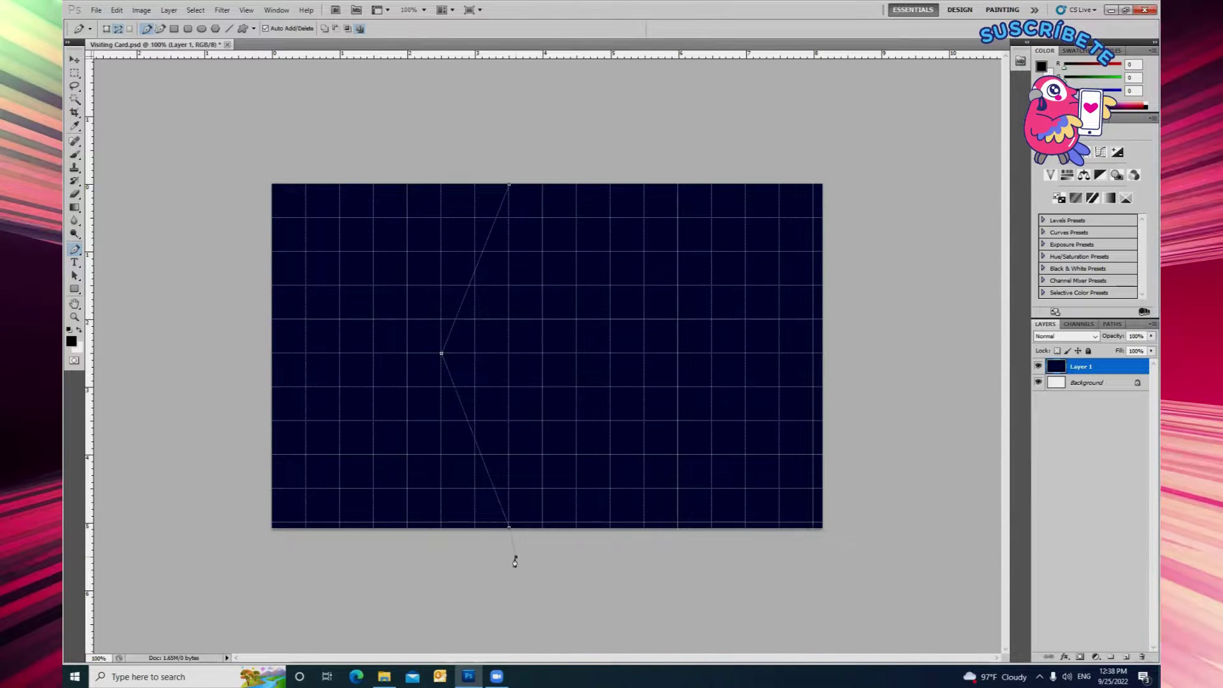
{"action": "left_click_drag", "start_coordinate": [224, 543], "coordinate": [221, 502]}
{"action": "left_click_drag", "start_coordinate": [193, 343], "coordinate": [186, 320]}
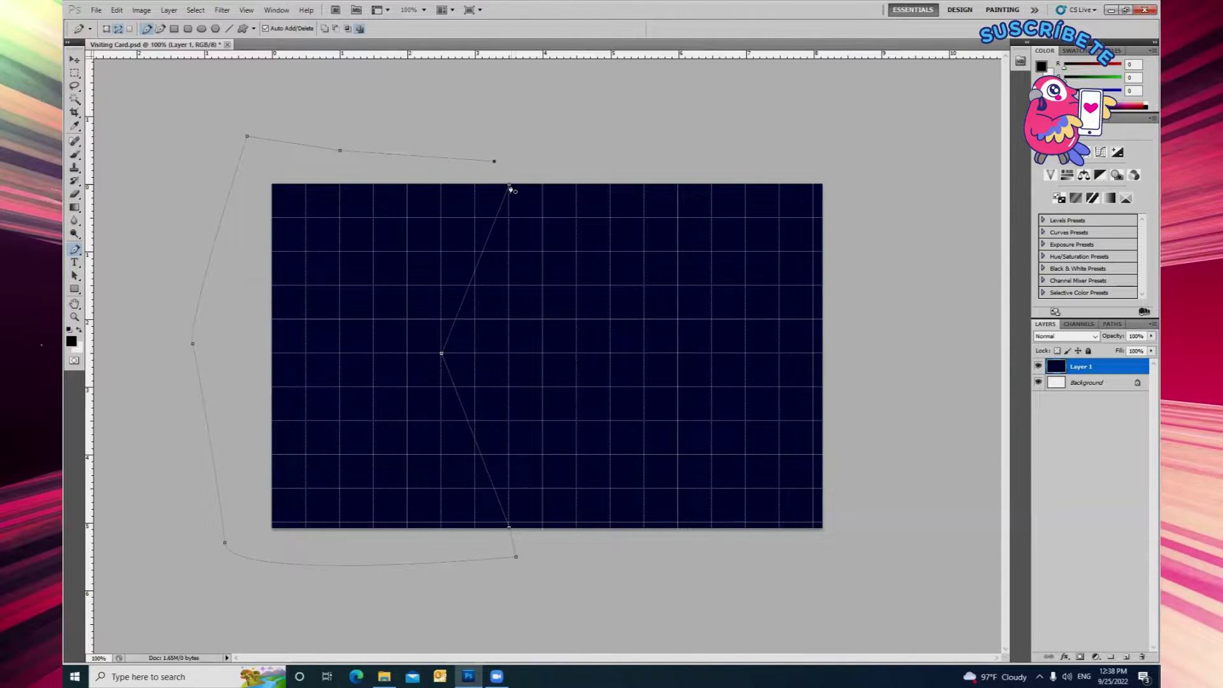
Turn the path into a selection and fill it white on new Layer 2.
{"action": "key", "text": "ctrl+Return"}
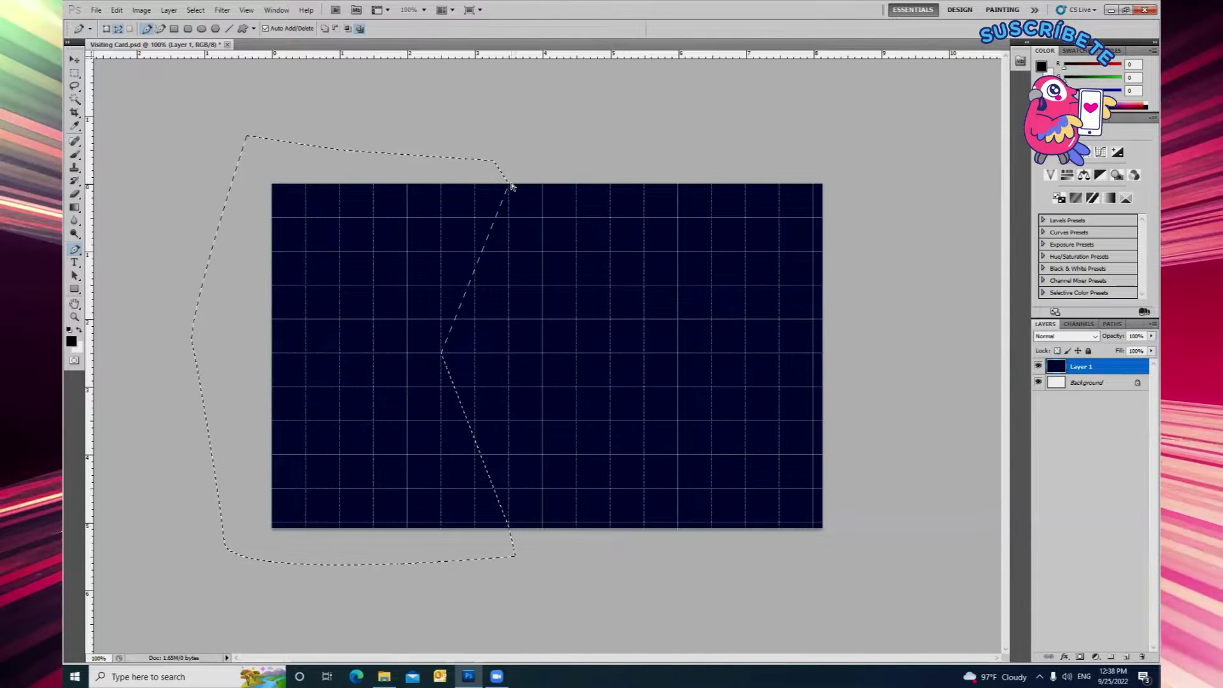
{"action": "left_click", "coordinate": [1124, 657]}
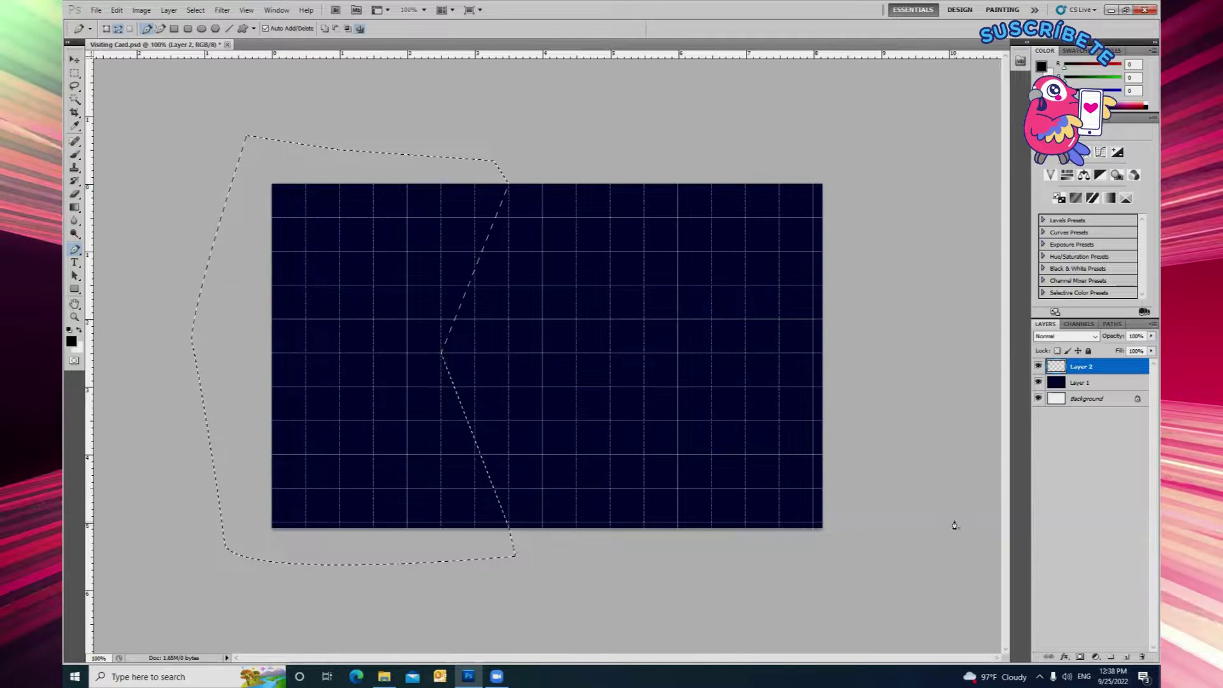
{"action": "key", "text": "shift+F5"}
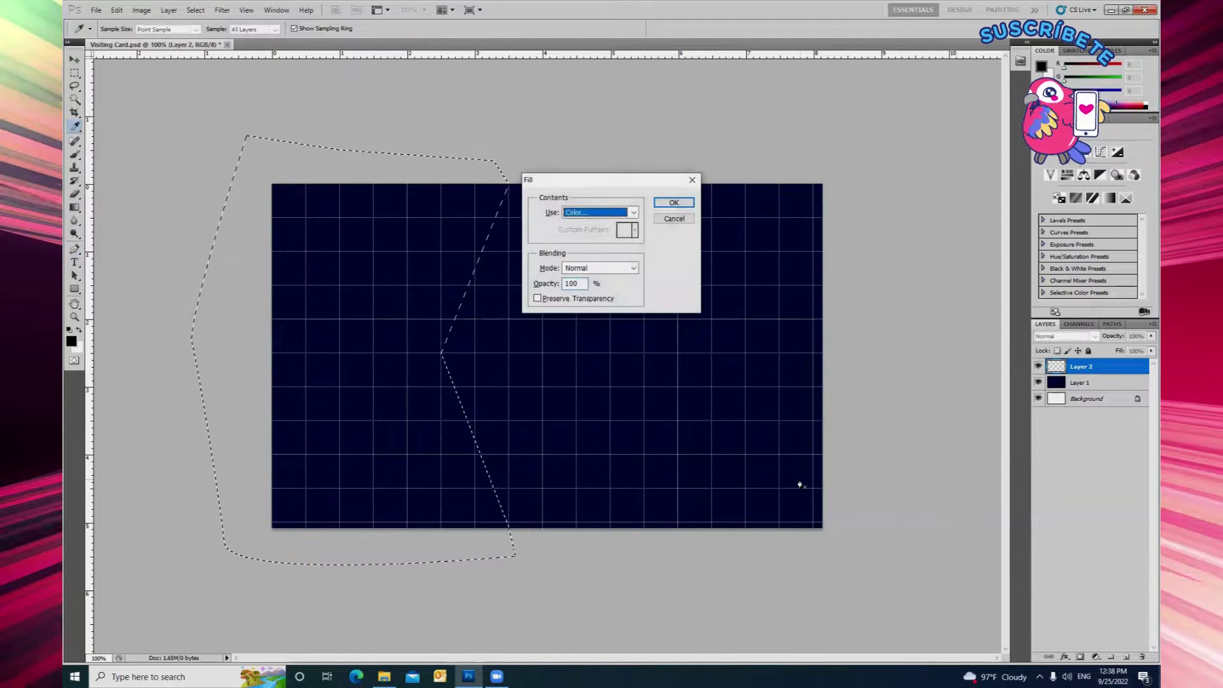
{"action": "key", "text": "Return"}
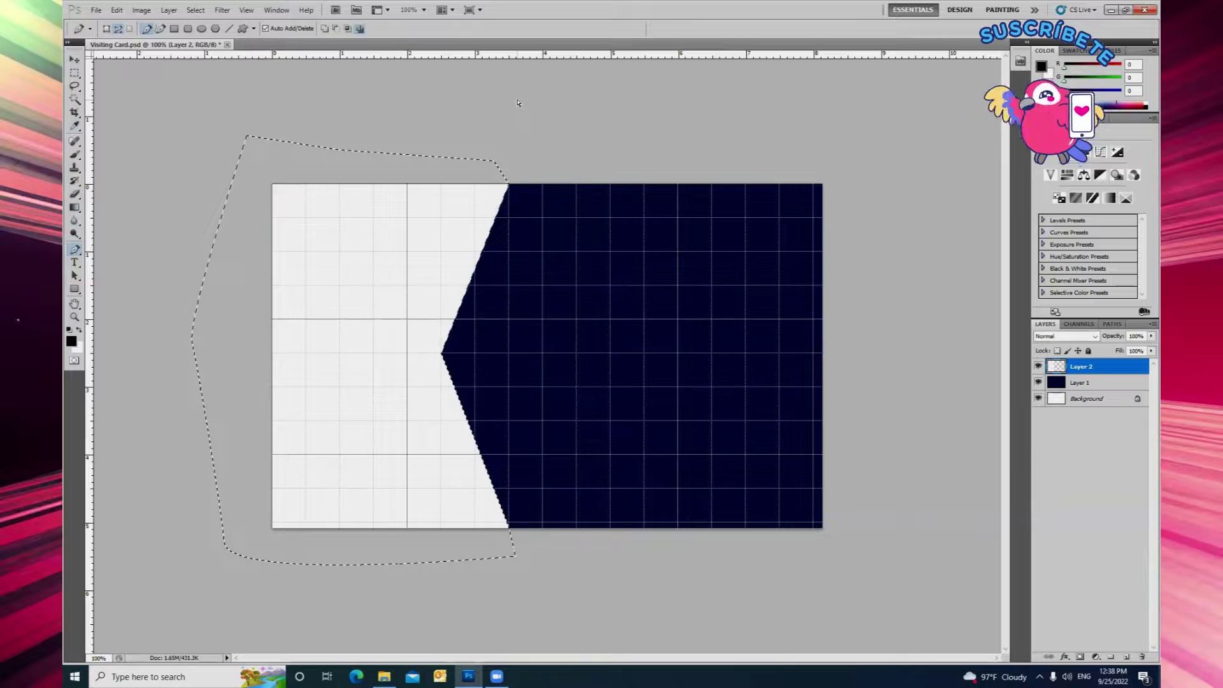
{"action": "key", "text": "m"}
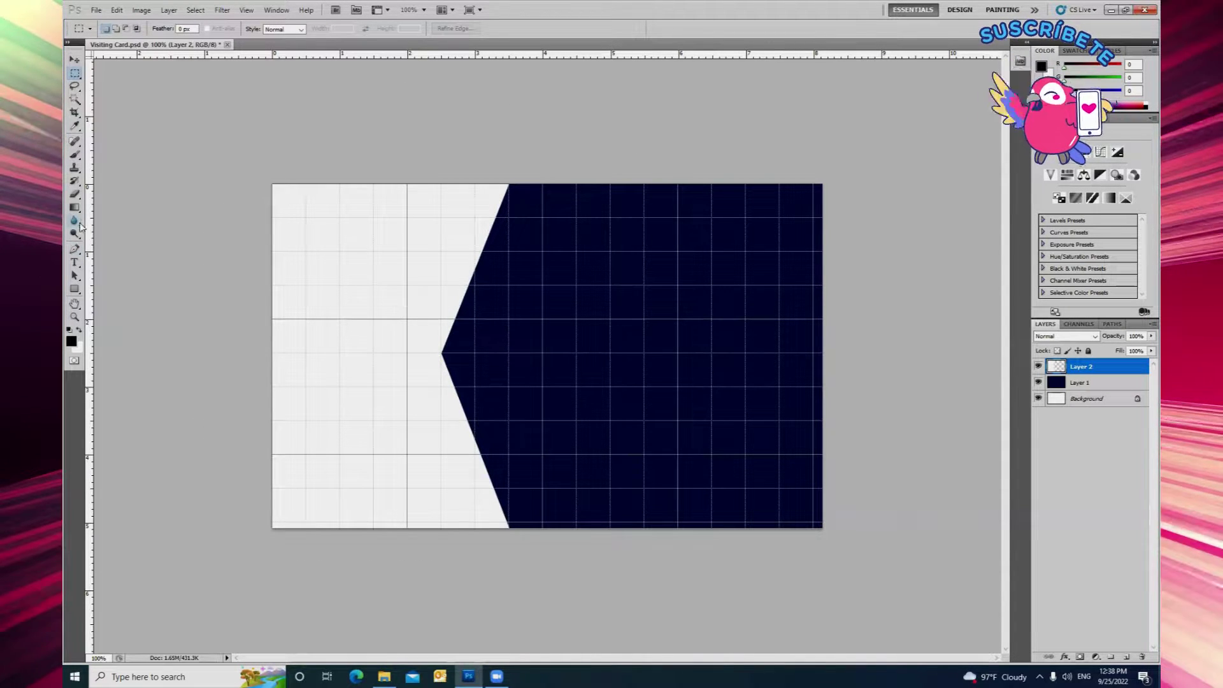
Pen-outline the stripe shape along the chevron edge and make it a selection.
{"action": "right_click", "coordinate": [75, 249]}
{"action": "left_click", "coordinate": [128, 248]}
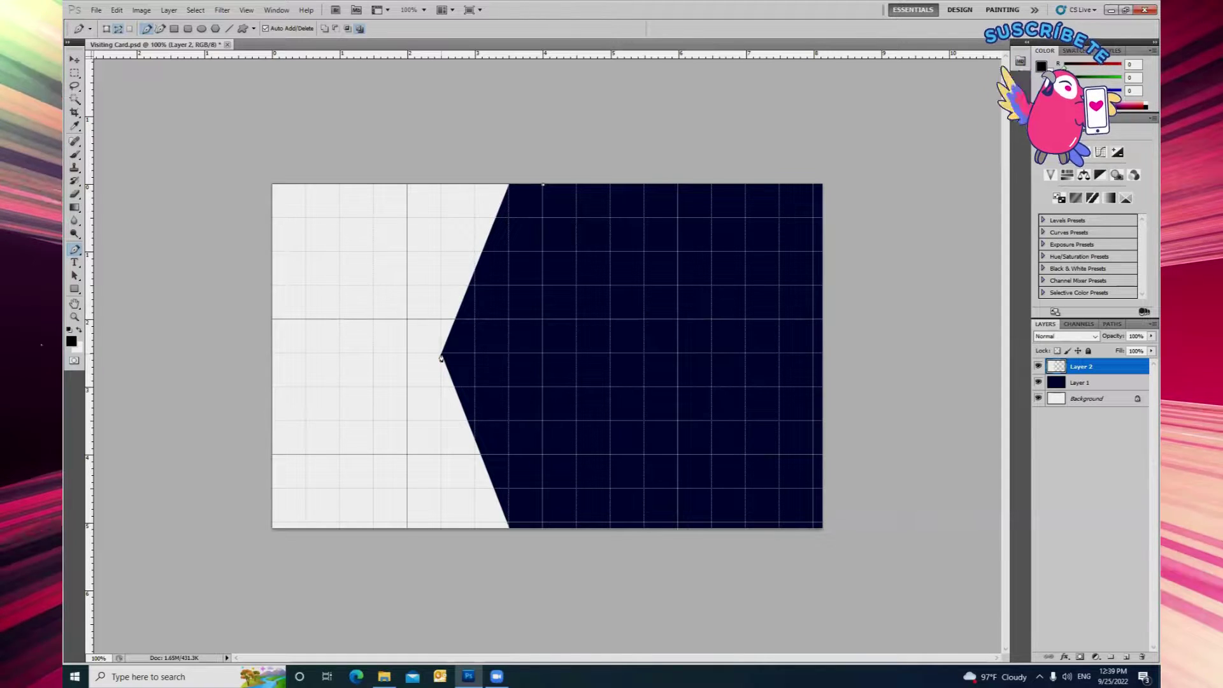
{"action": "left_click", "coordinate": [542, 529]}
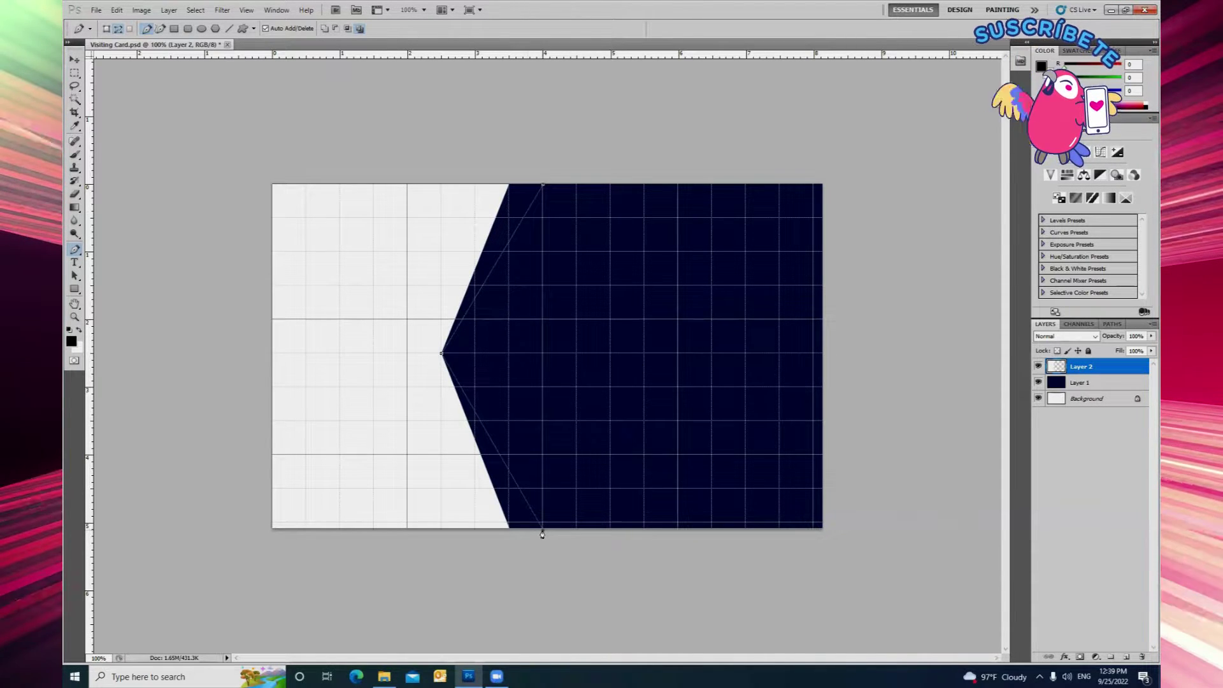
{"action": "left_click", "coordinate": [469, 533]}
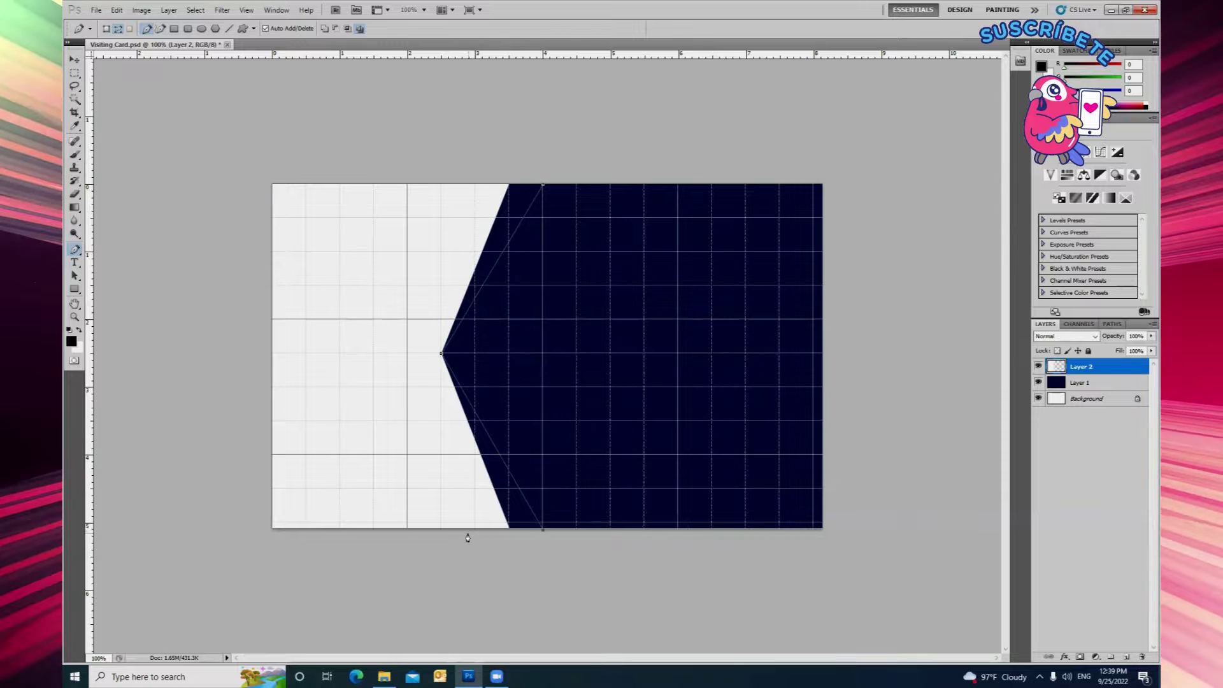
{"action": "left_click", "coordinate": [419, 345]}
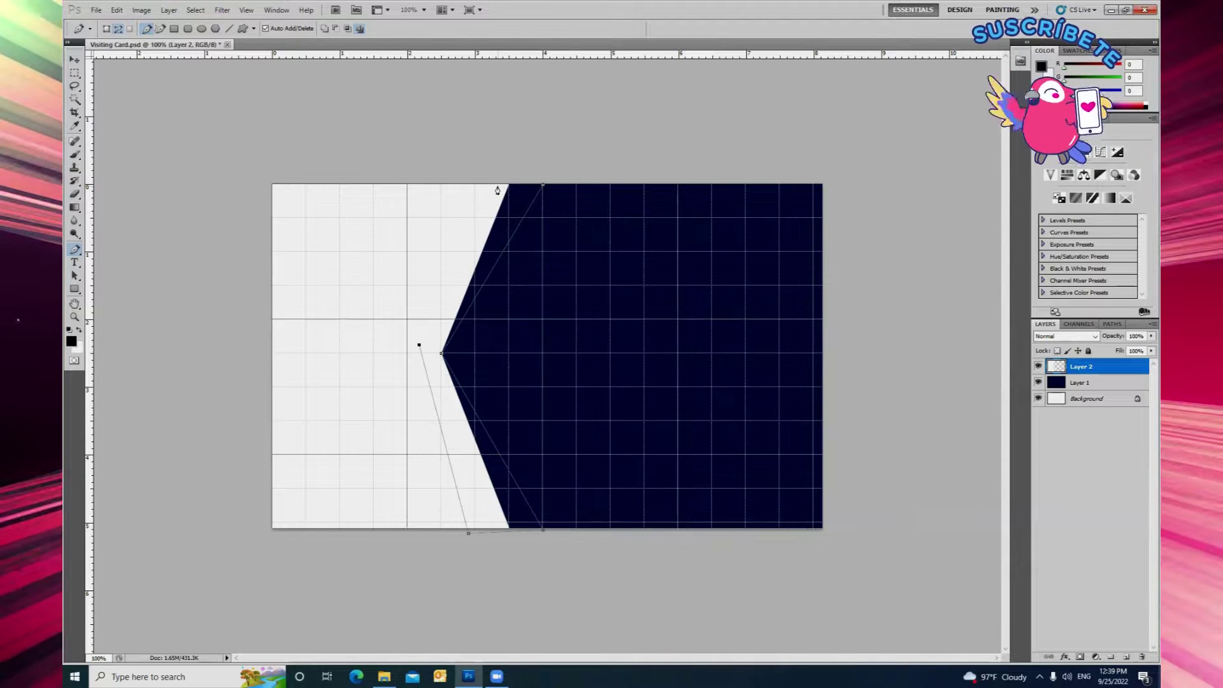
{"action": "left_click", "coordinate": [500, 185]}
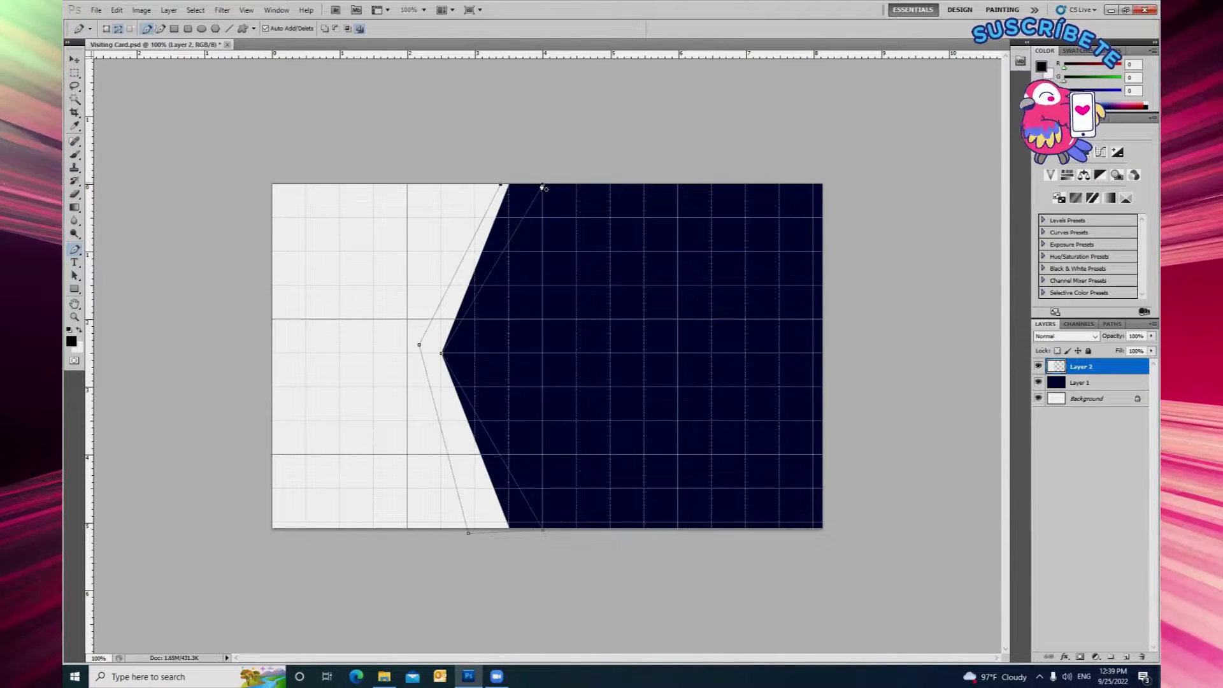
{"action": "left_click", "coordinate": [542, 187]}
{"action": "key", "text": "ctrl+Return"}
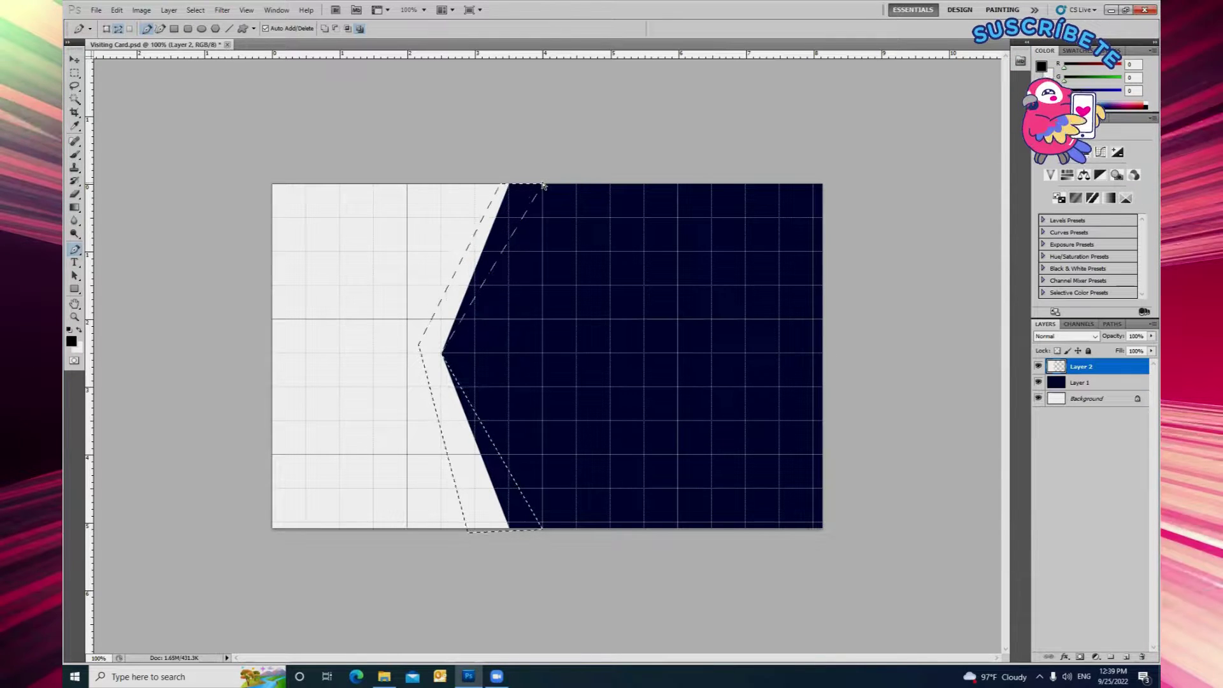
Fill the stripe selection with crimson ff004e on new Layer 3.
{"action": "left_click", "coordinate": [1119, 659]}
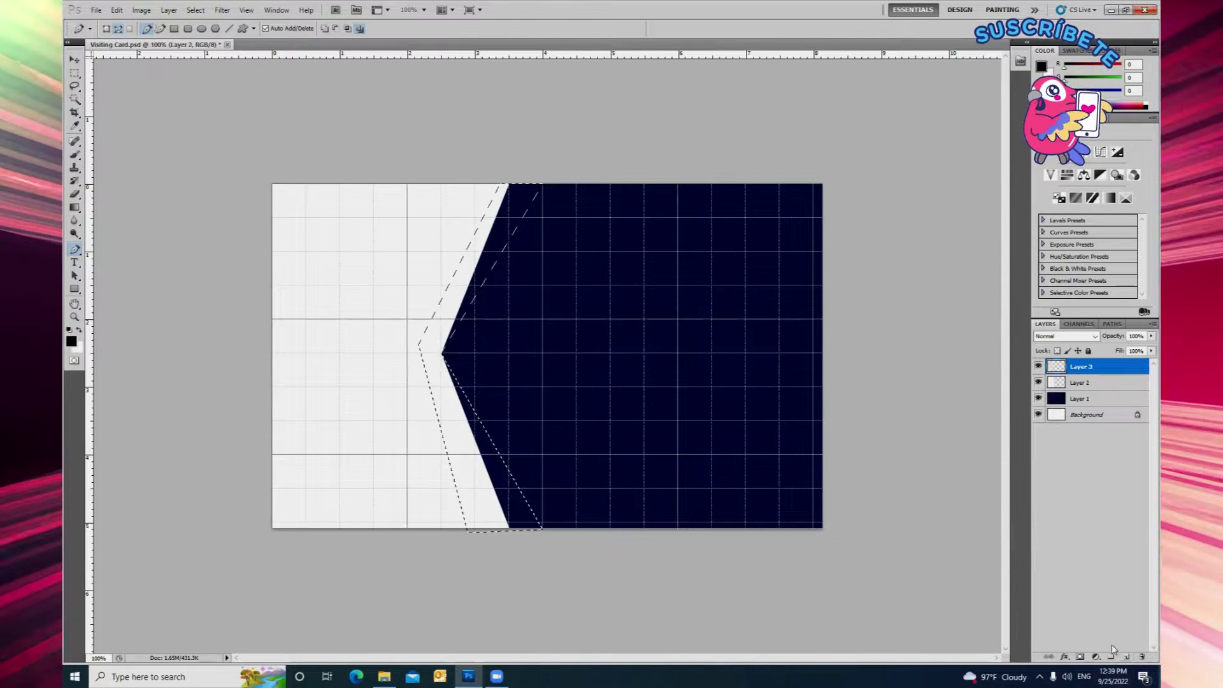
{"action": "key", "text": "i"}
{"action": "key", "text": "shift+F5"}
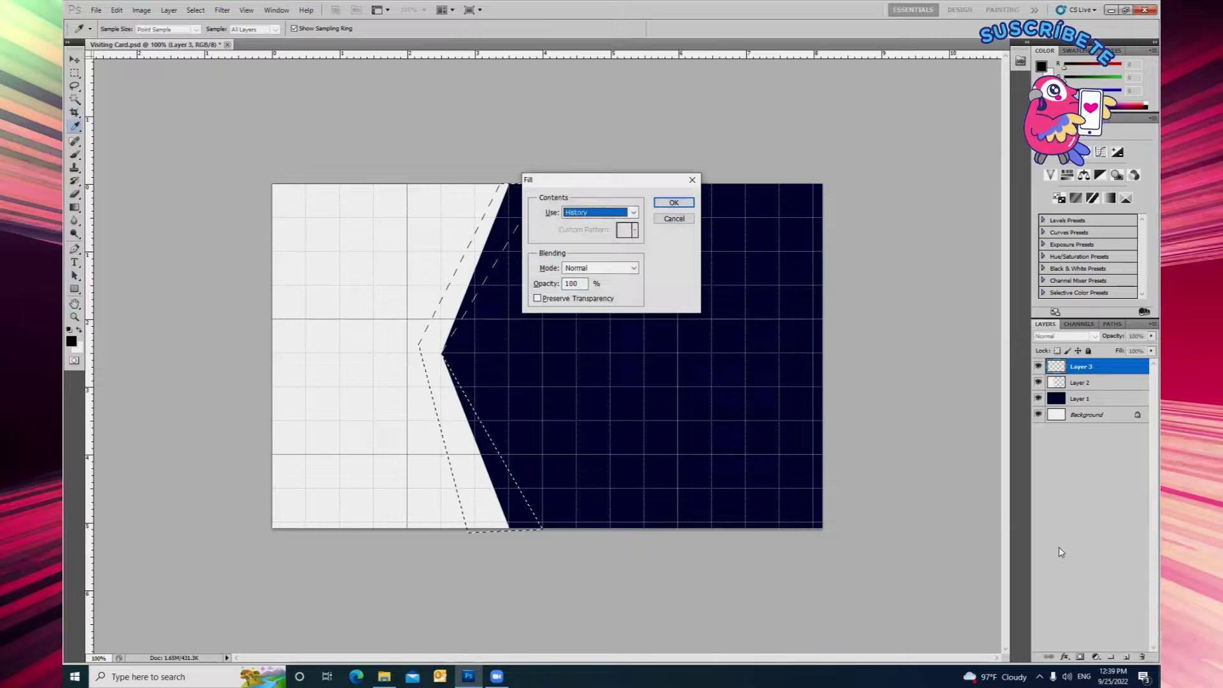
{"action": "key", "text": "Up"}
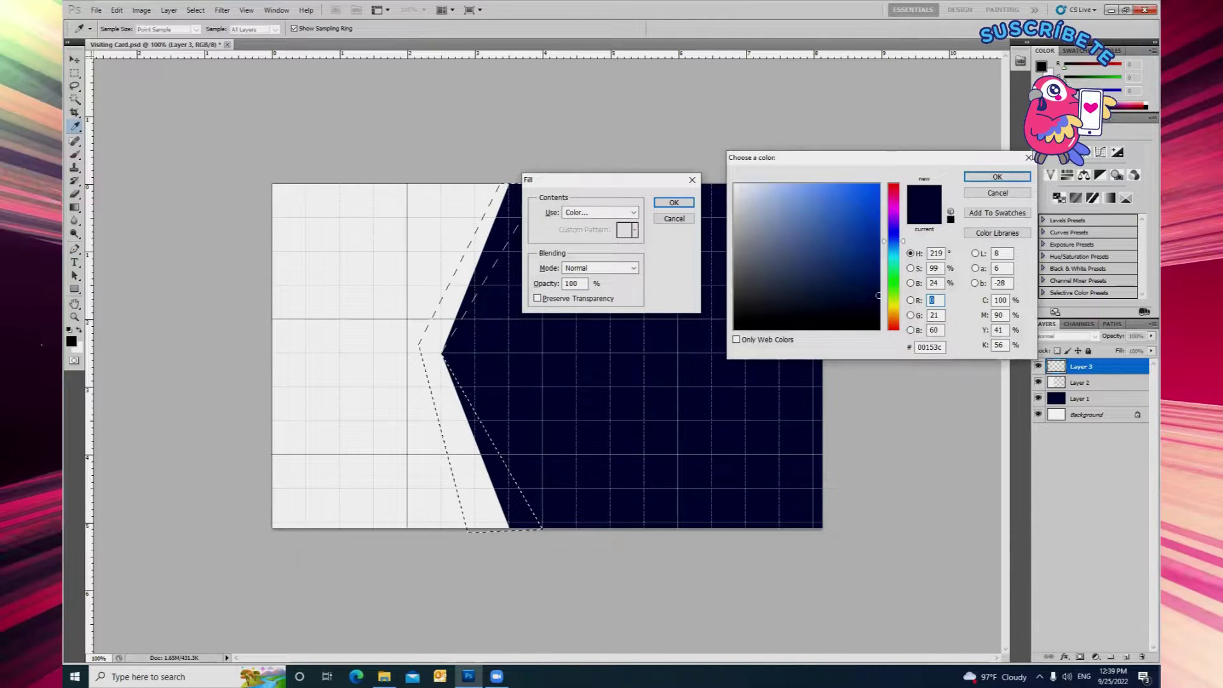
{"action": "left_click", "coordinate": [894, 191]}
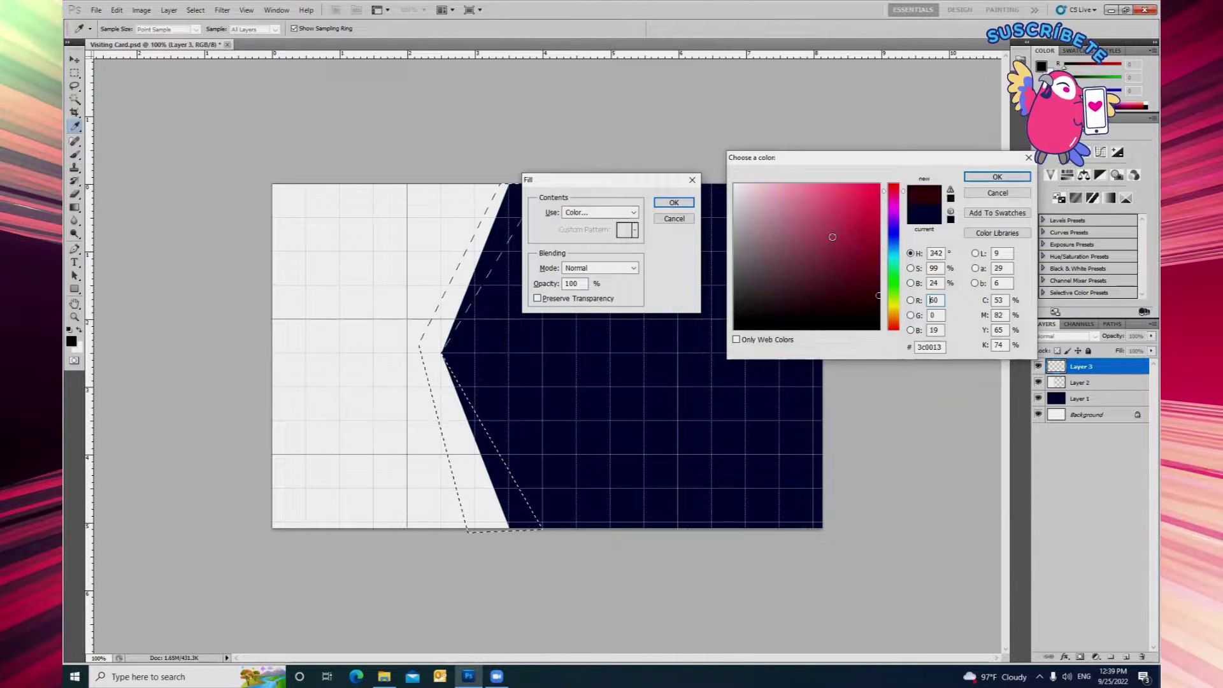
{"action": "left_click", "coordinate": [997, 176]}
{"action": "left_click", "coordinate": [673, 202]}
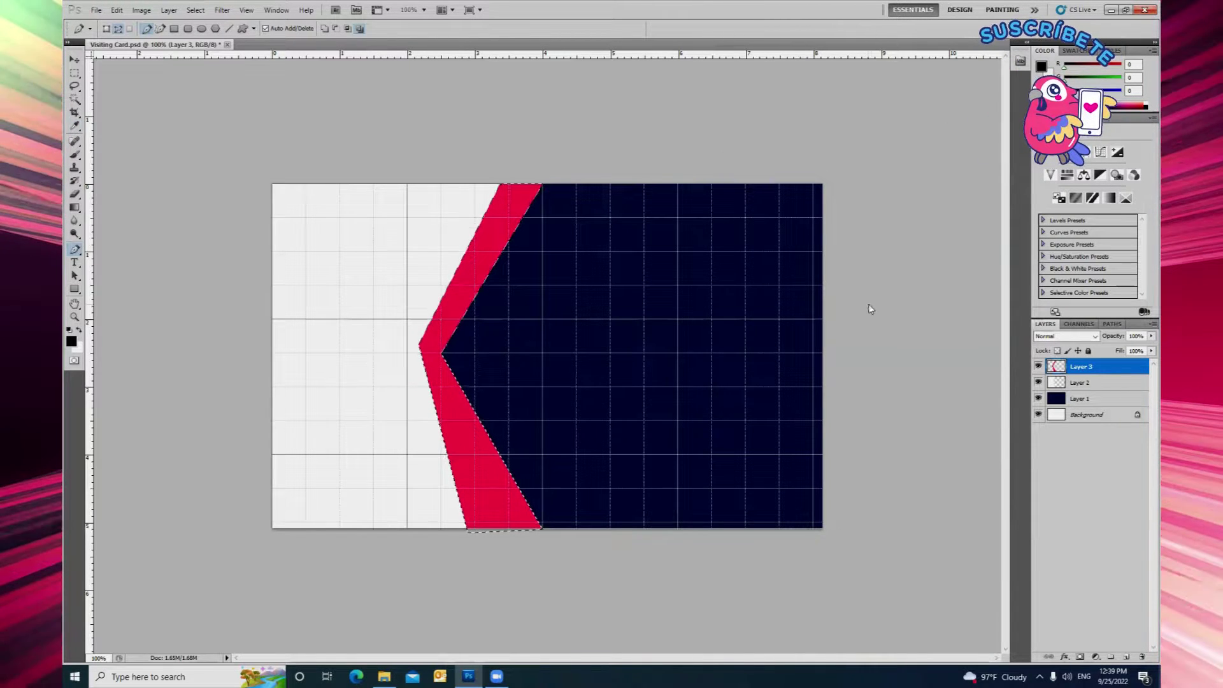
Move Layer 3 below Layer 2 in the Layers panel.
{"action": "key", "text": "m"}
{"action": "key", "text": "v"}
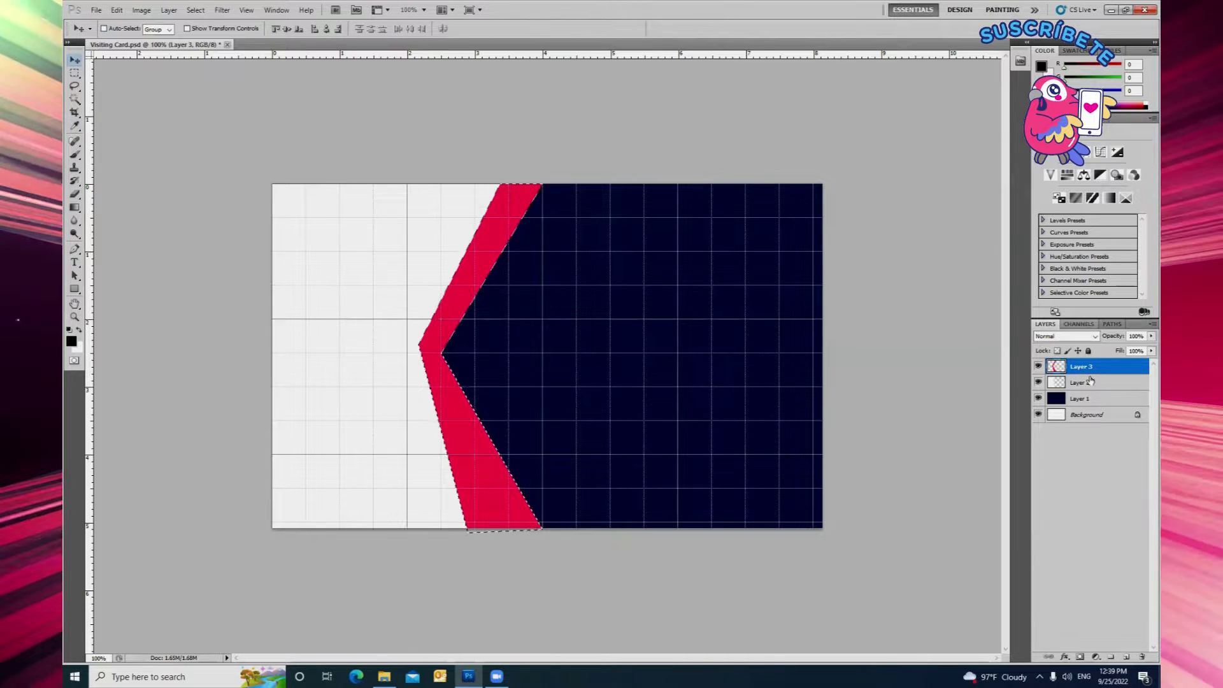
{"action": "left_click_drag", "start_coordinate": [1082, 367], "coordinate": [1085, 390]}
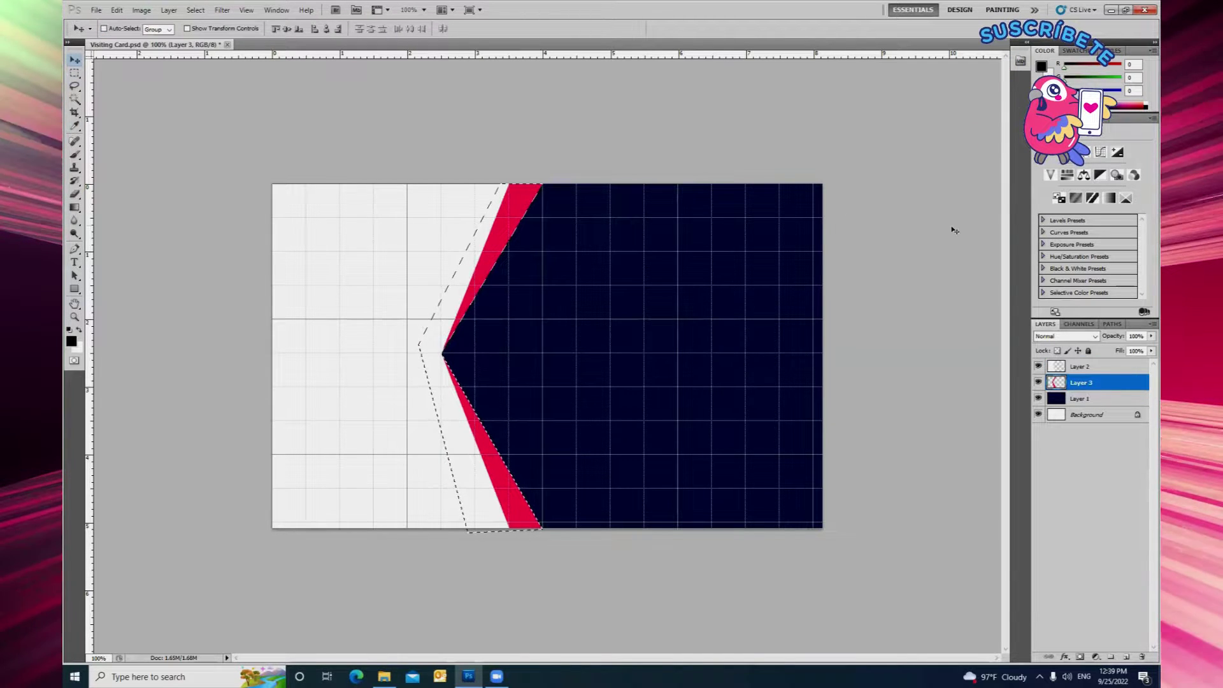
Deselect, duplicate Layer 3, and nudge the copy two steps right.
{"action": "key", "text": "m"}
{"action": "left_click", "coordinate": [758, 144]}
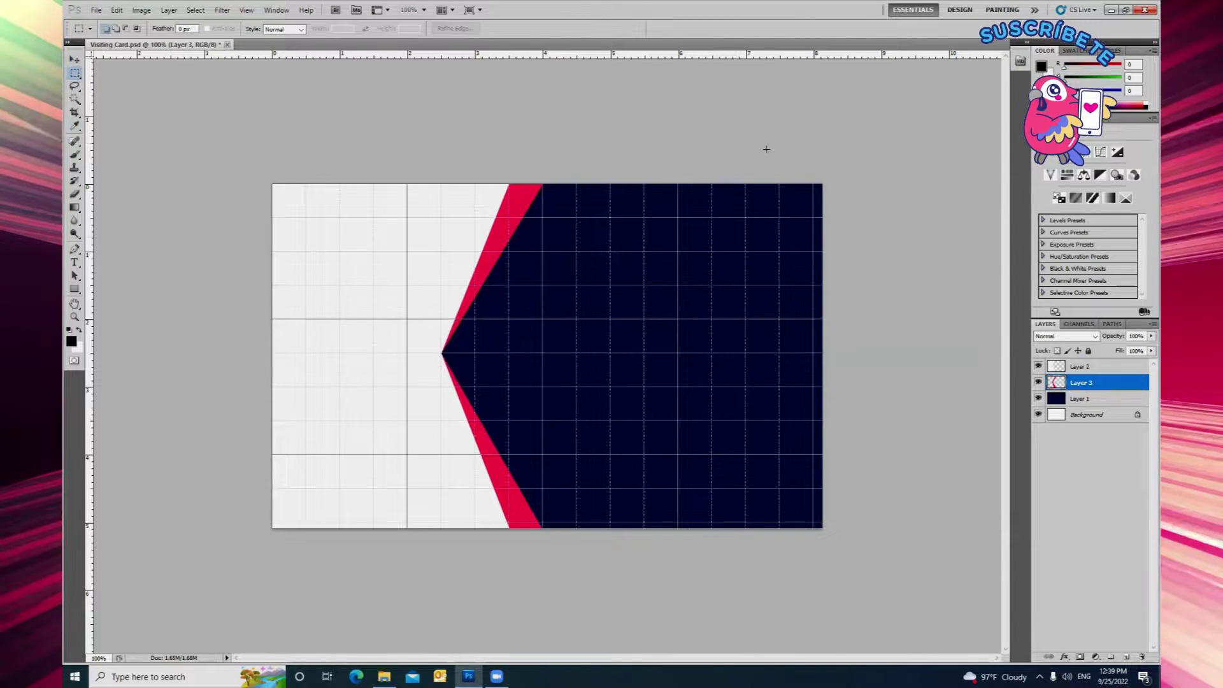
{"action": "key", "text": "ctrl+j"}
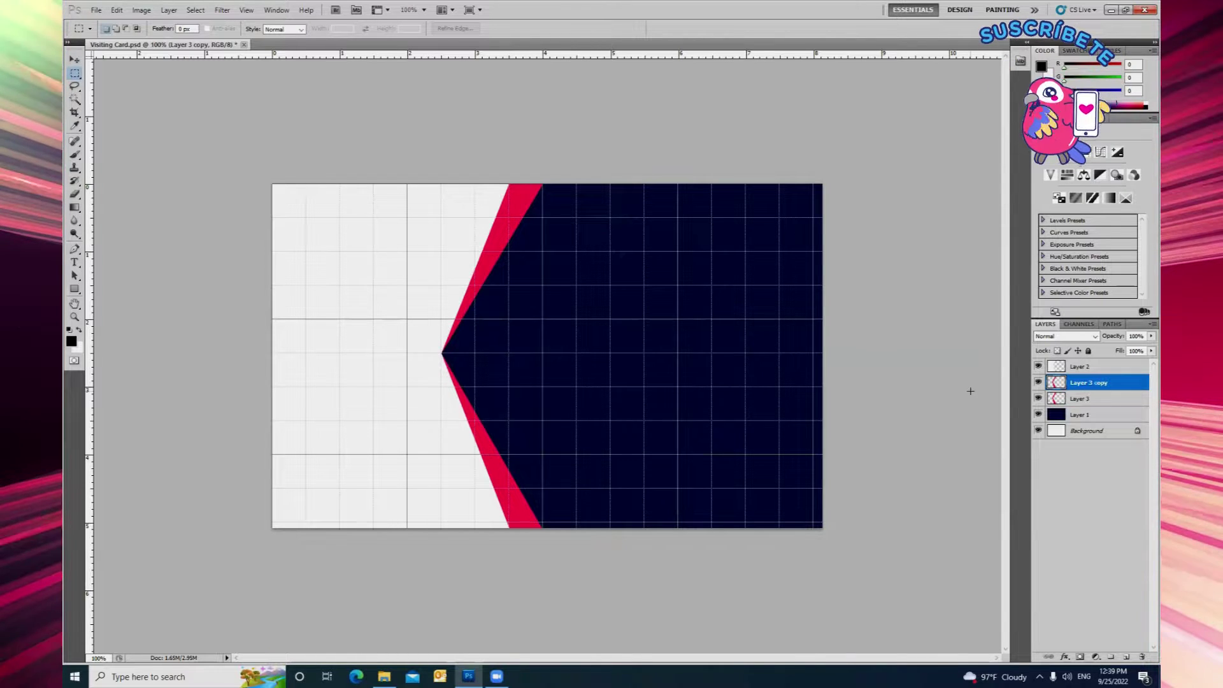
{"action": "key", "text": "ctrl+Right"}
{"action": "key", "text": "ctrl+Right"}
{"action": "key", "text": "ctrl+Right"}
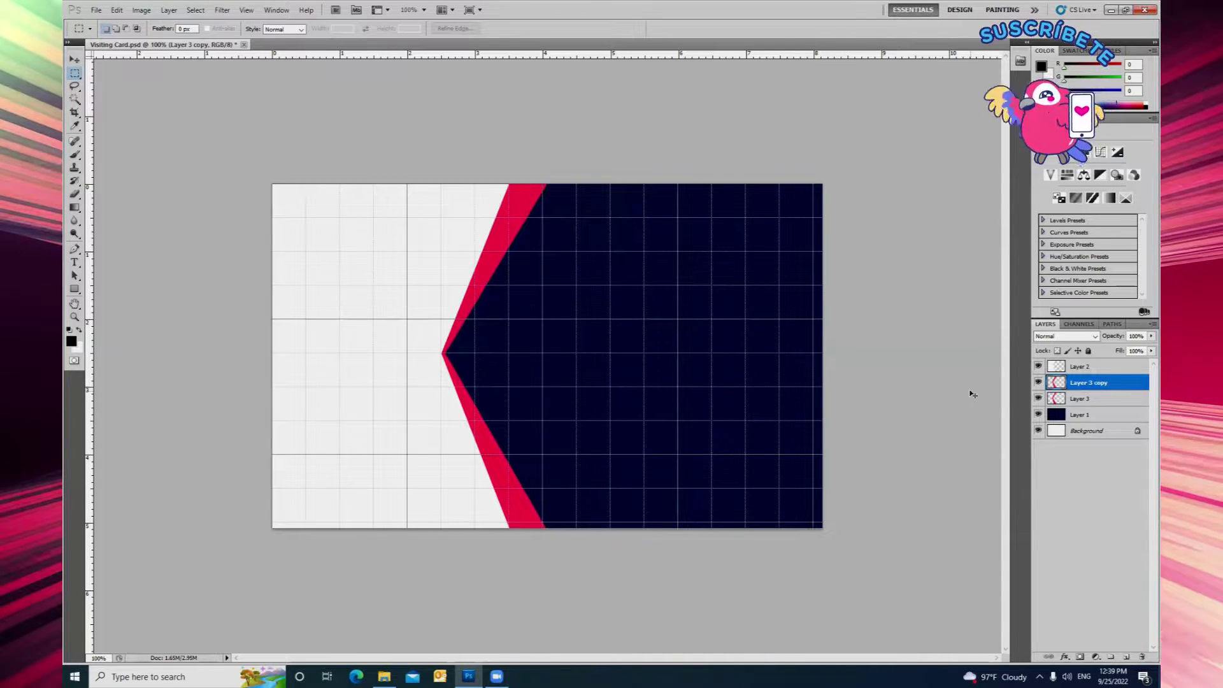
{"action": "key", "text": "ctrl+Right"}
{"action": "key", "text": "ctrl+Right"}
{"action": "key", "text": "ctrl+Right"}
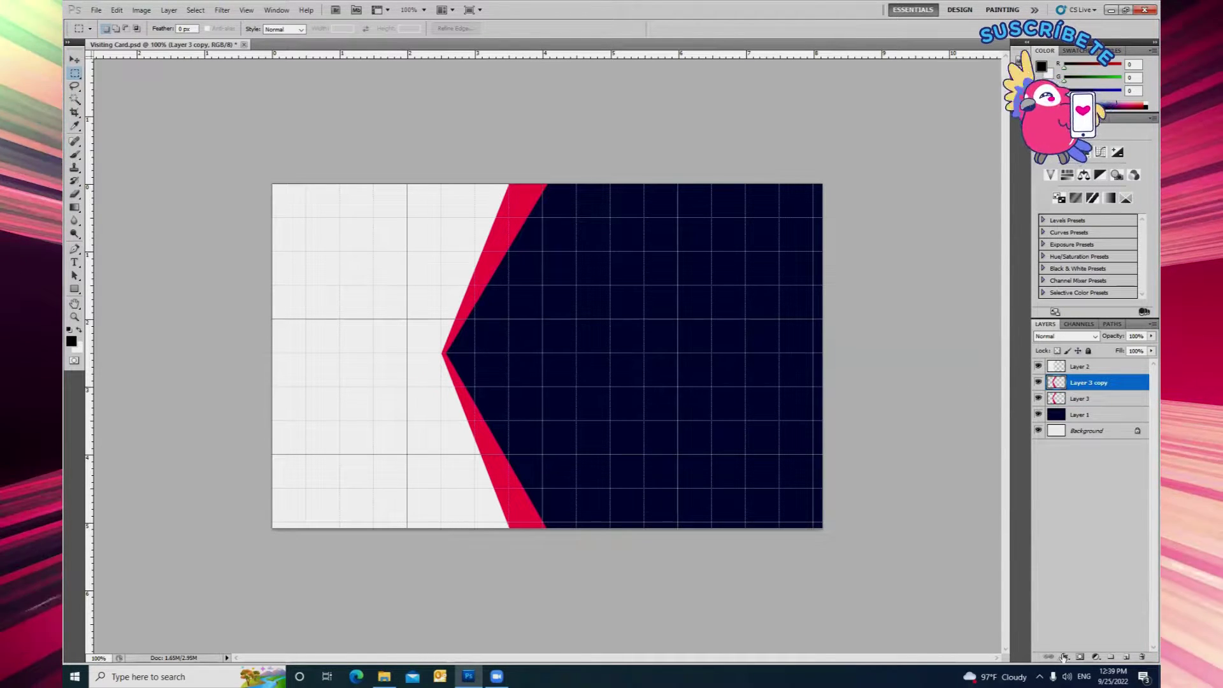
{"action": "left_click", "coordinate": [1064, 657]}
Give Layer 3 copy a white Color Overlay and move it below Layer 3.
{"action": "left_click", "coordinate": [1099, 514]}
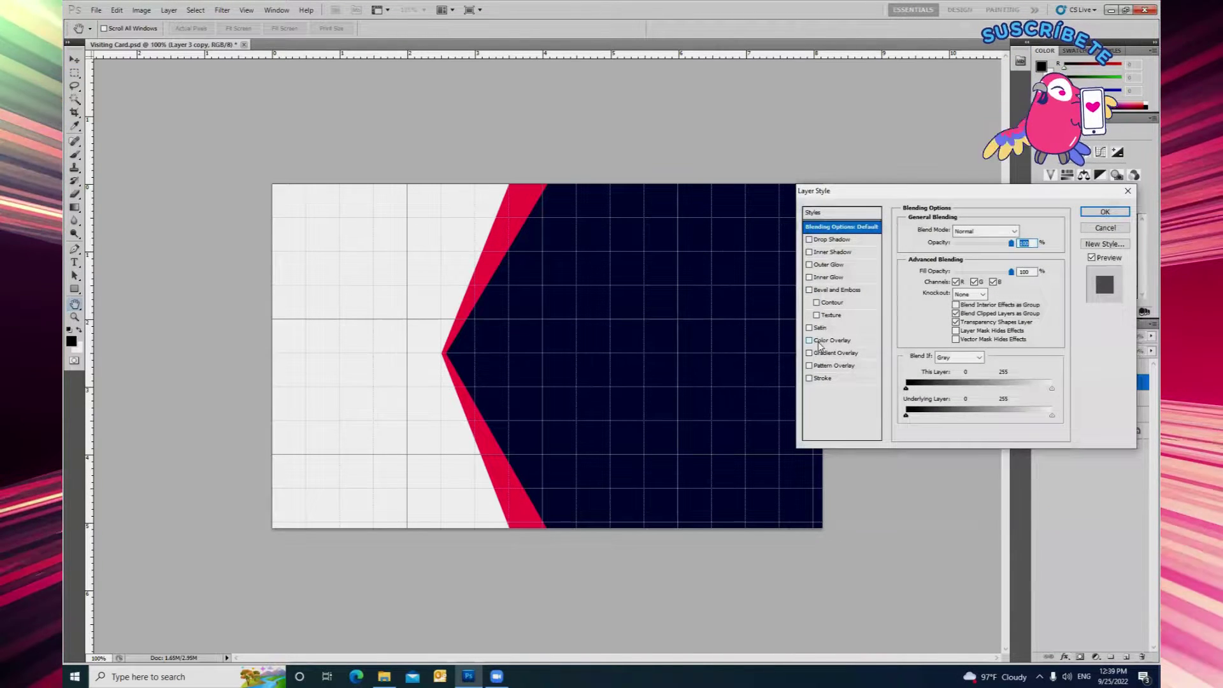
{"action": "left_click", "coordinate": [831, 340]}
{"action": "left_click", "coordinate": [1019, 231]}
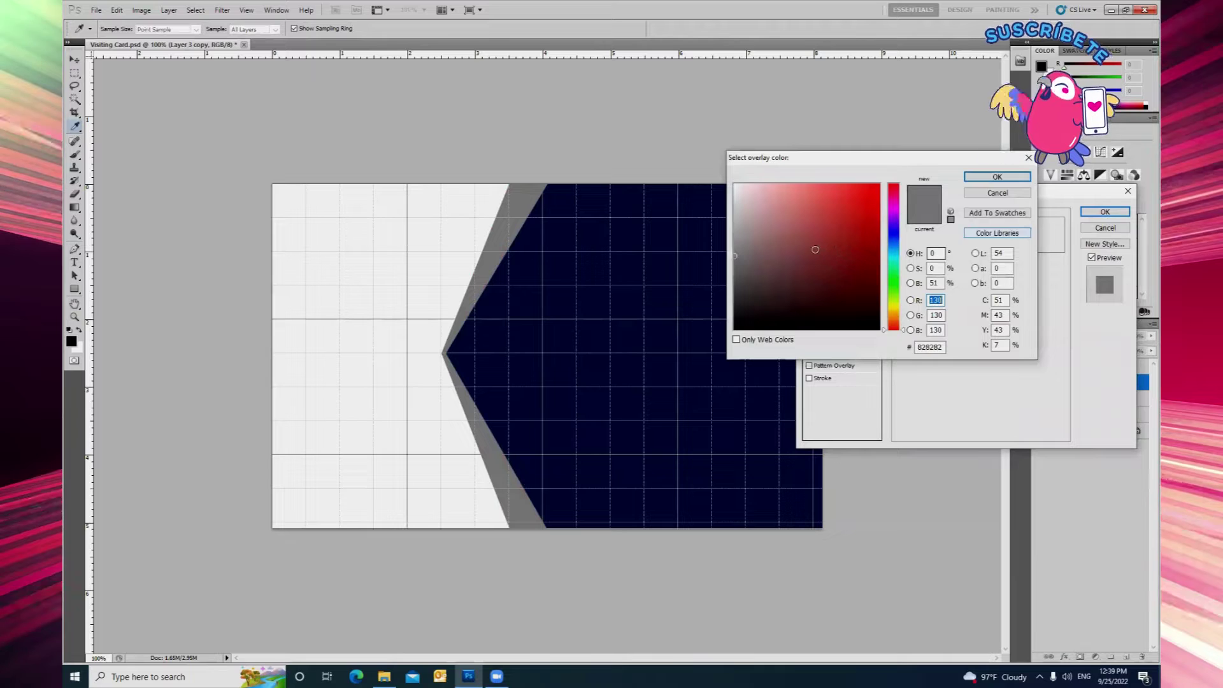
{"action": "left_click", "coordinate": [735, 184]}
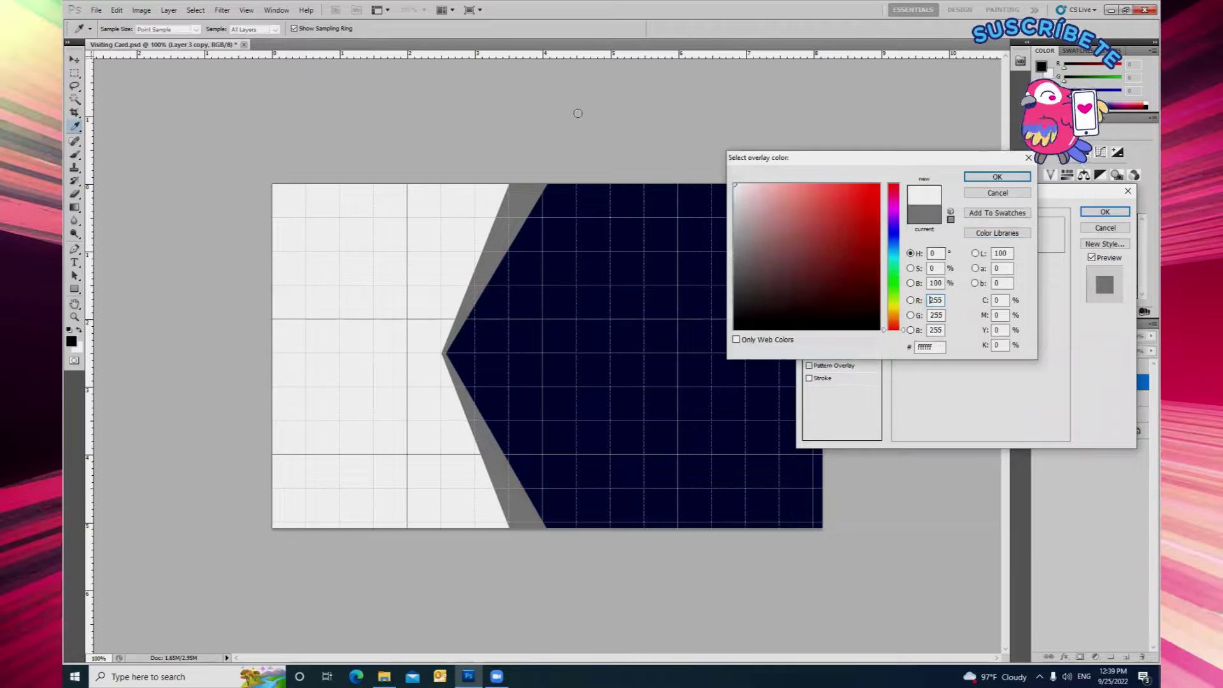
{"action": "left_click", "coordinate": [991, 178]}
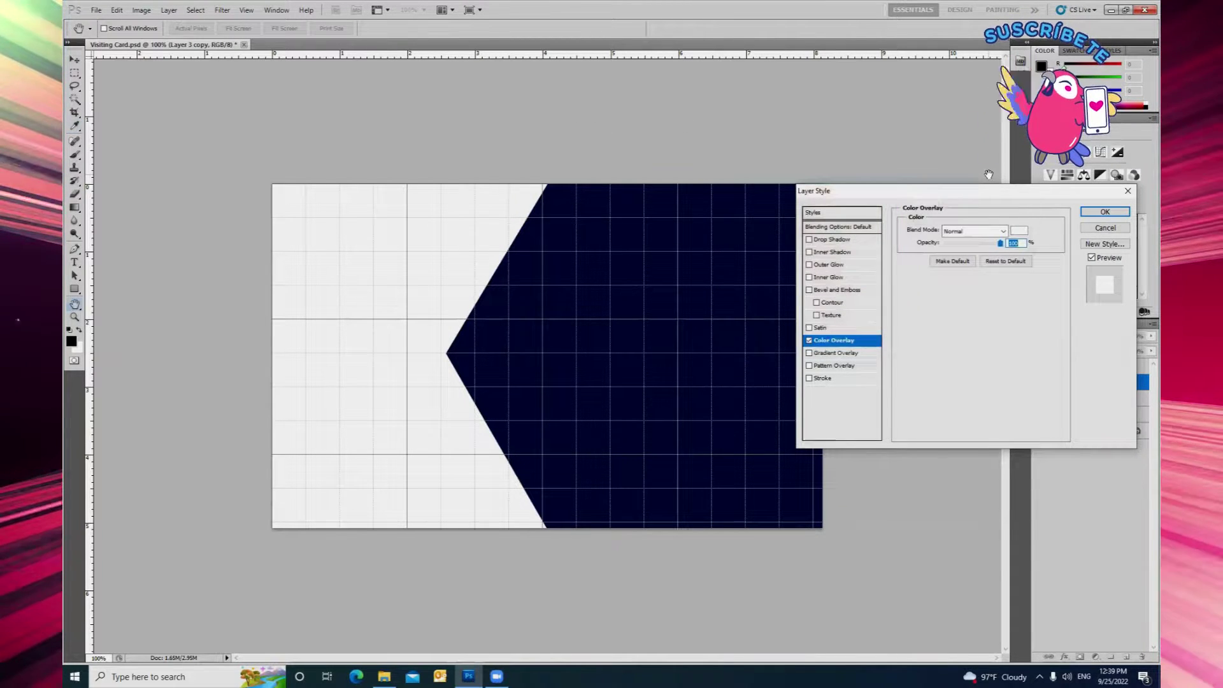
{"action": "left_click", "coordinate": [1105, 212]}
{"action": "left_click_drag", "start_coordinate": [1108, 391], "coordinate": [1106, 436]}
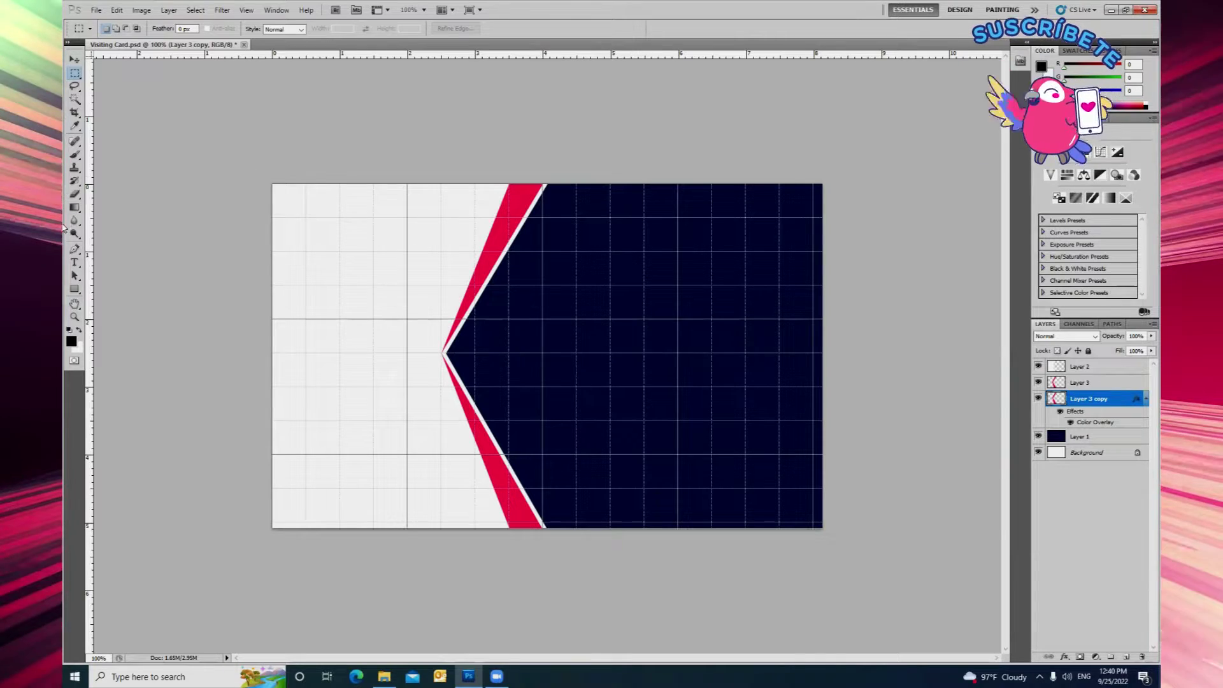
Pen-outline the navy point inside the chevron and fill it white on new Layer 4.
{"action": "right_click", "coordinate": [75, 249]}
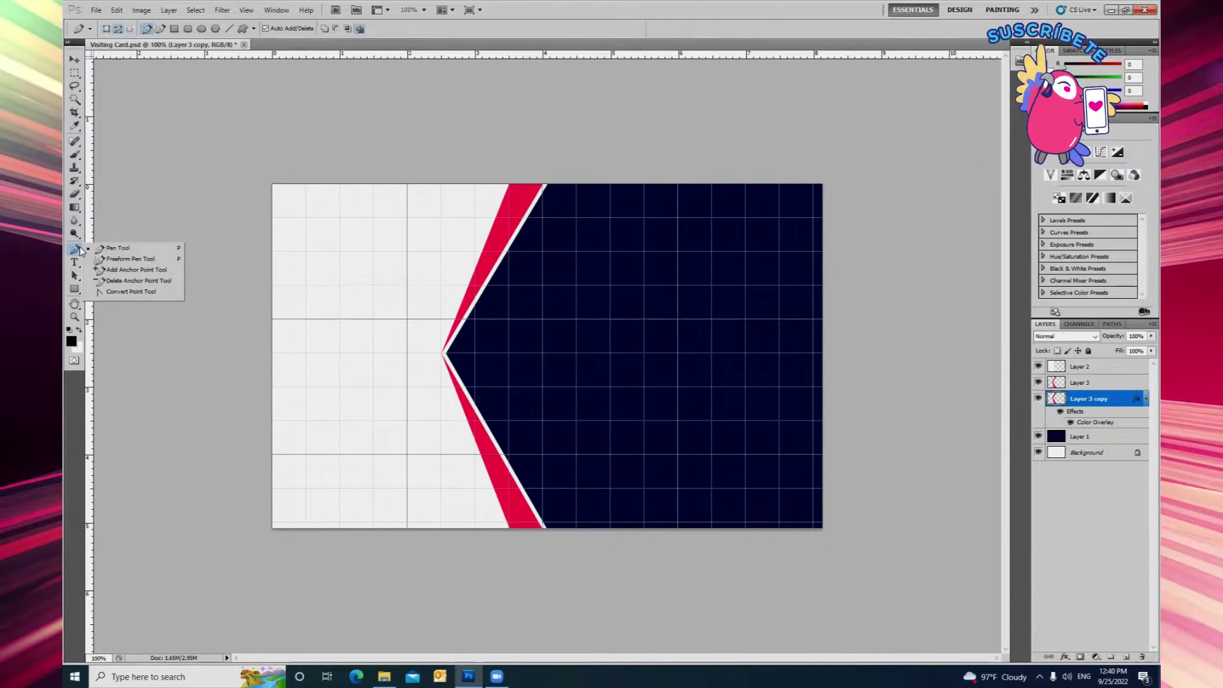
{"action": "left_click", "coordinate": [114, 246]}
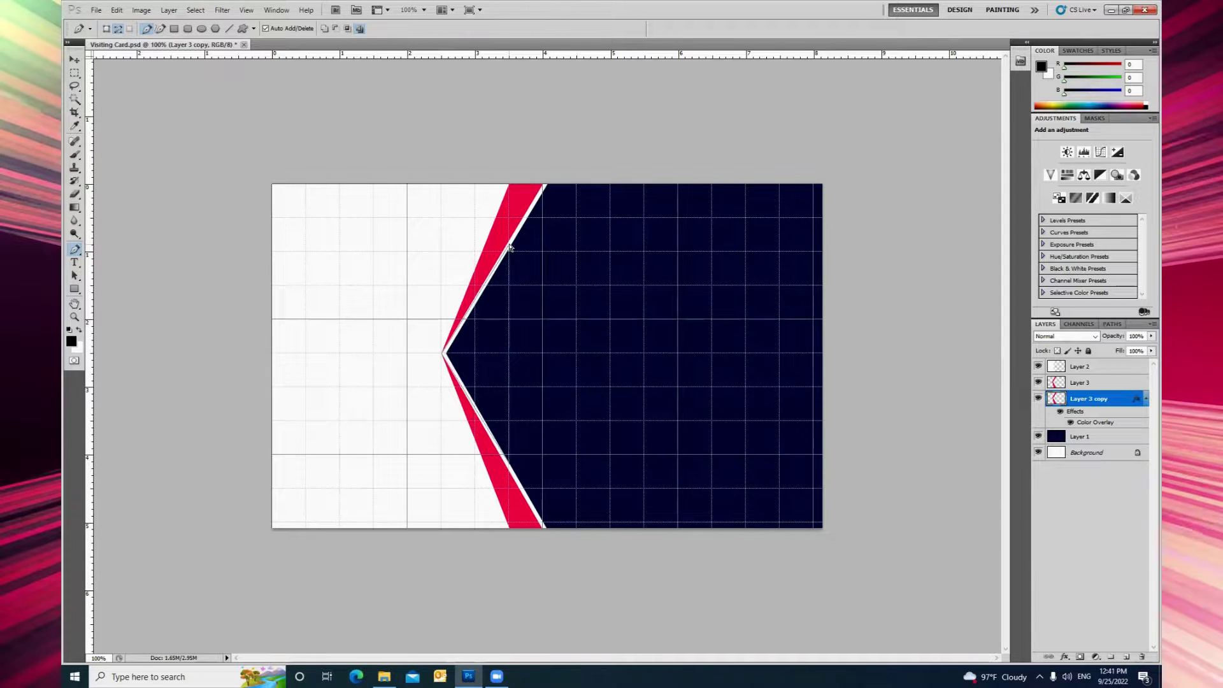
{"action": "left_click", "coordinate": [509, 247]}
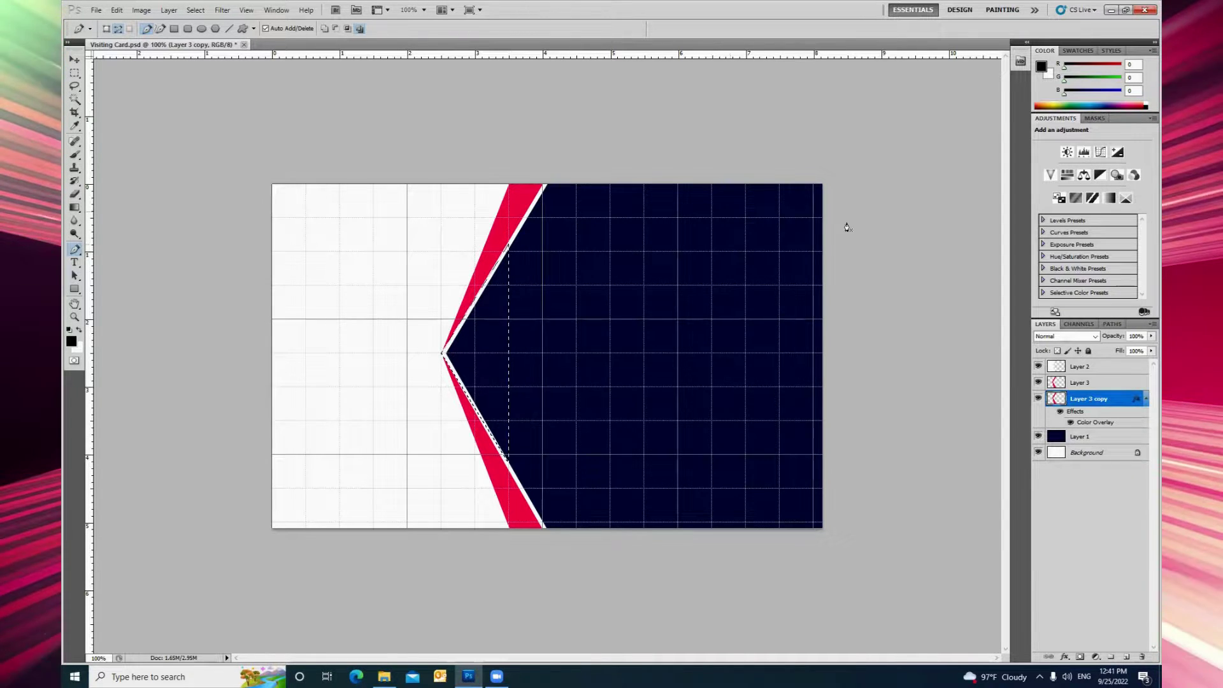
{"action": "left_click", "coordinate": [1125, 657]}
{"action": "key", "text": "shift+F5"}
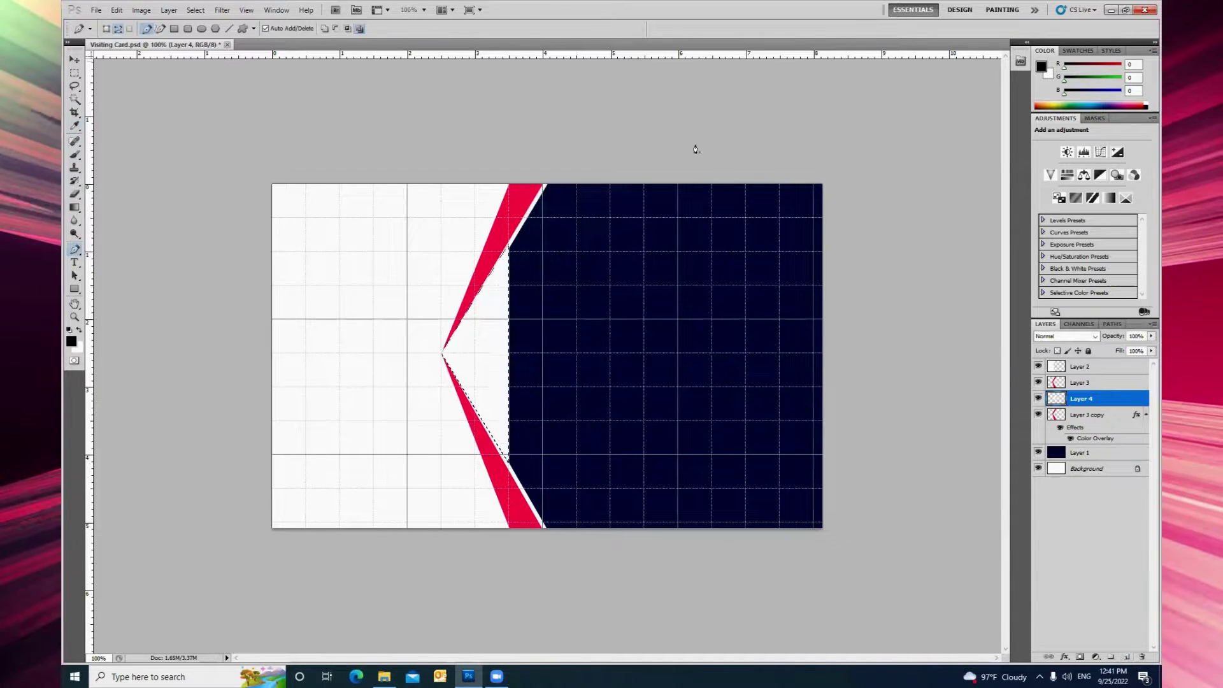
{"action": "key", "text": "m"}
{"action": "key", "text": "ctrl+d"}
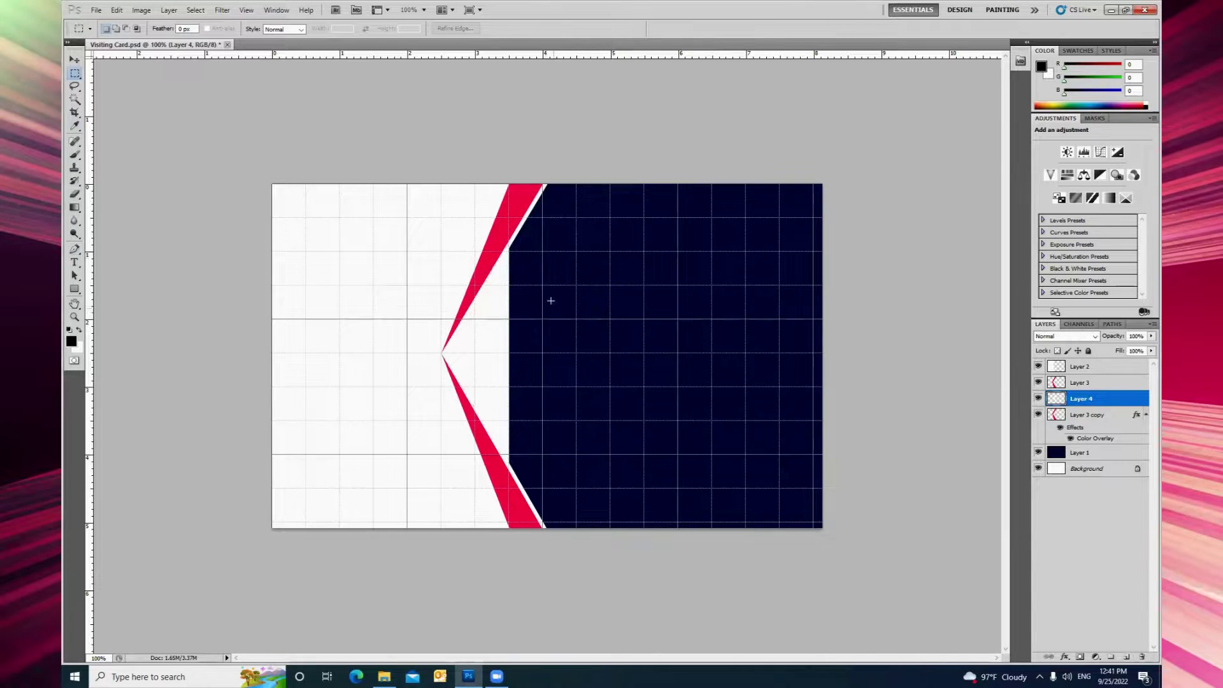
{"action": "key", "text": "v"}
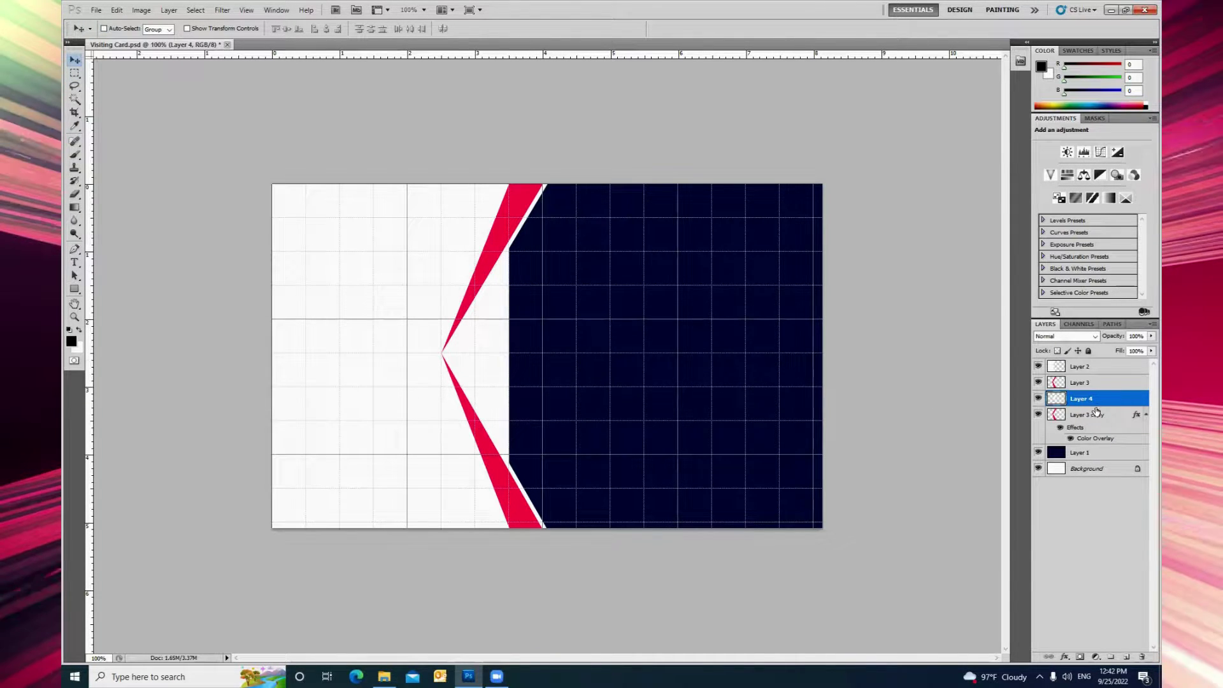
Move Layer 4 below Layer 3 copy, duplicate it, and flip the copy horizontally.
{"action": "left_click_drag", "start_coordinate": [1096, 410], "coordinate": [1090, 444]}
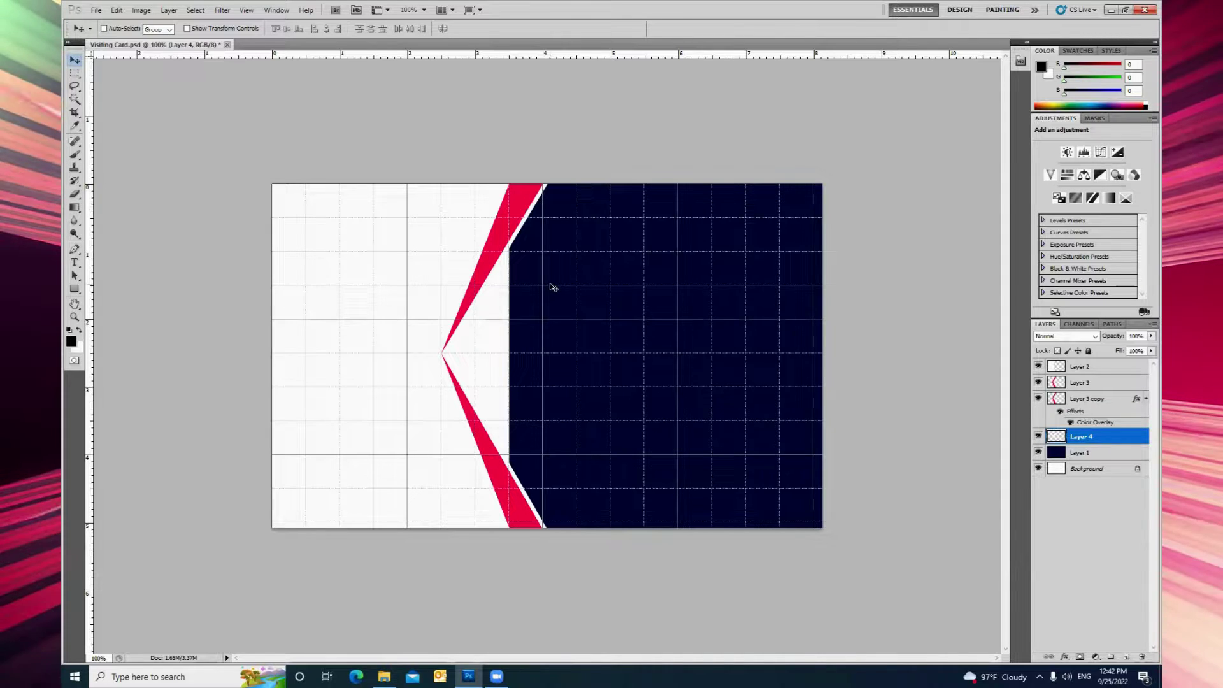
{"action": "key", "text": "ctrl+j"}
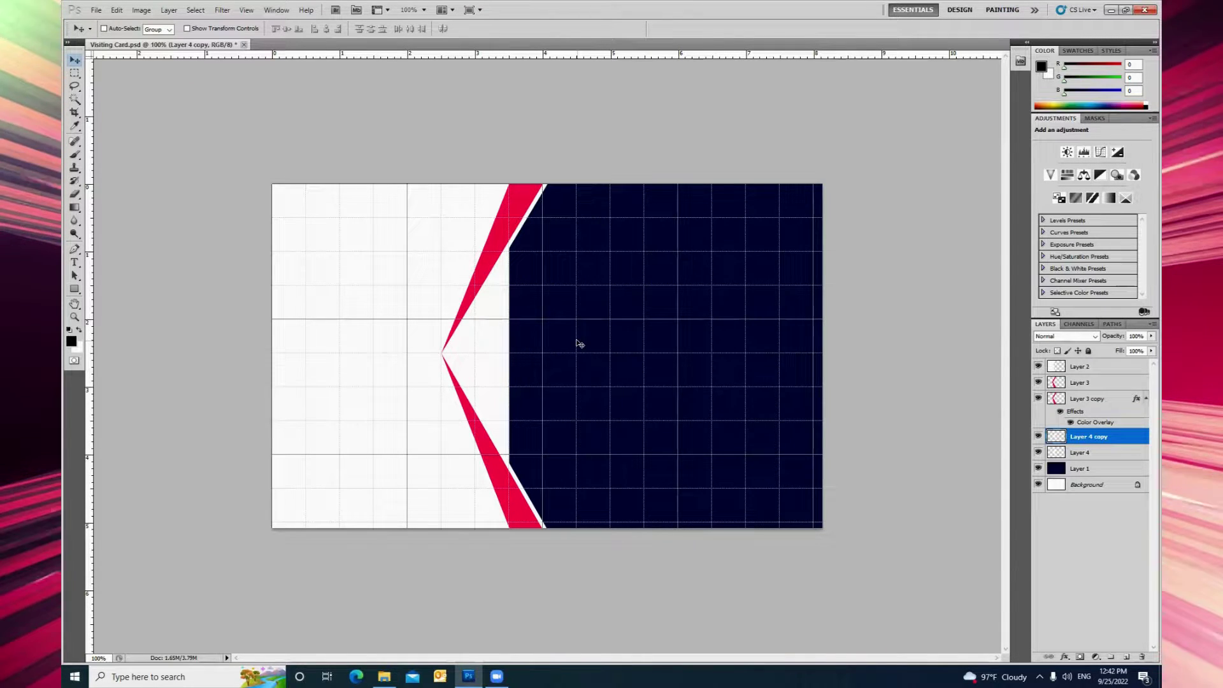
{"action": "key", "text": "shift+Right"}
{"action": "key", "text": "shift+Right"}
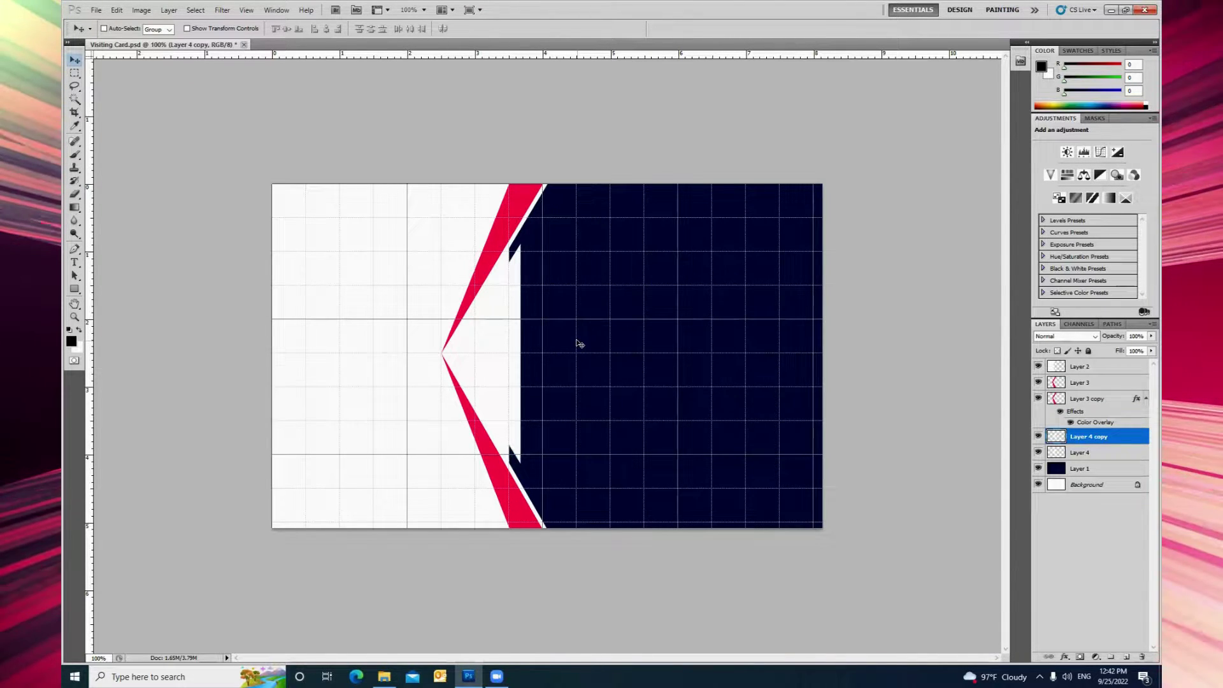
{"action": "key", "text": "ctrl+t"}
{"action": "right_click", "coordinate": [516, 329]}
{"action": "left_click", "coordinate": [561, 486]}
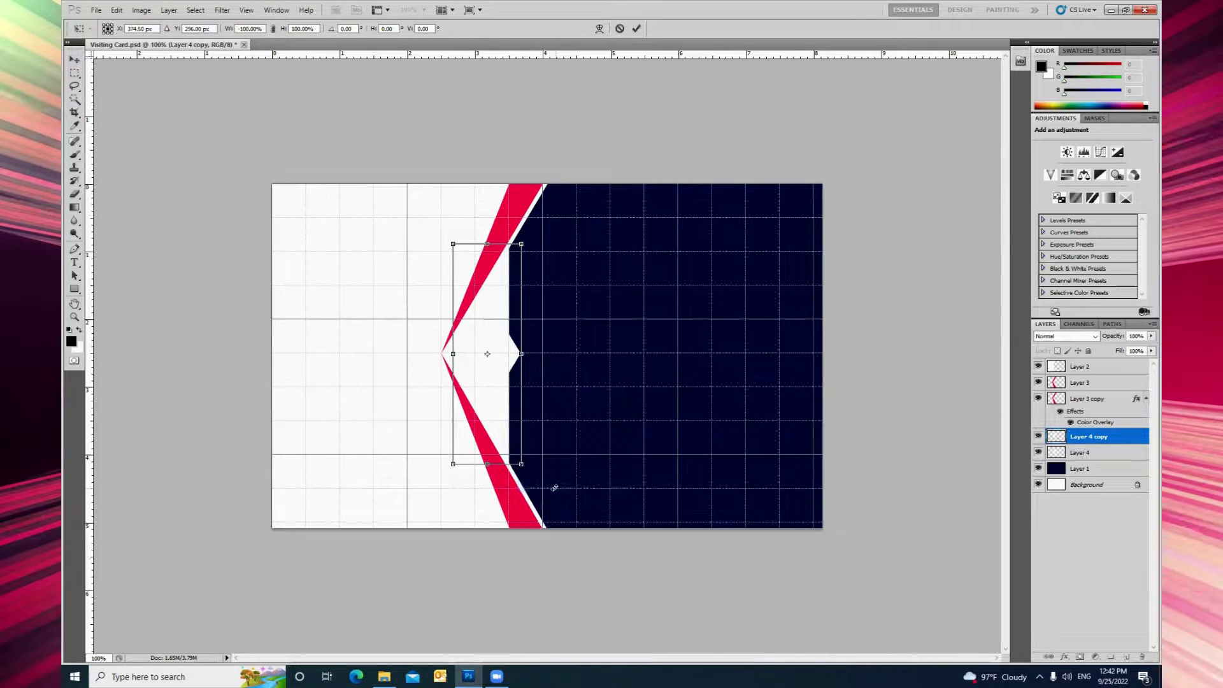
{"action": "key", "text": "Return"}
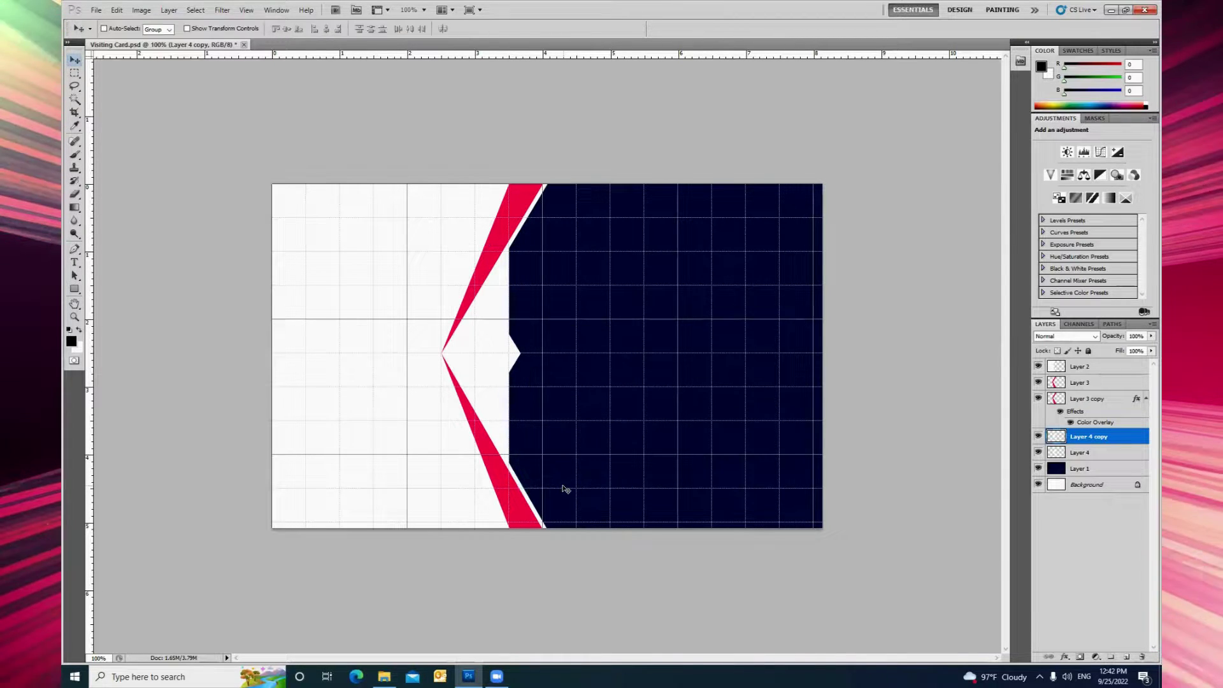
Nudge the mirrored notch into the navy panel to form a white diamond.
{"action": "key", "text": "shift+Right"}
{"action": "key", "text": "shift+Right"}
{"action": "key", "text": "shift+Right"}
{"action": "key", "text": "shift+Left"}
{"action": "key", "text": "shift+Left"}
{"action": "key", "text": "shift+Left"}
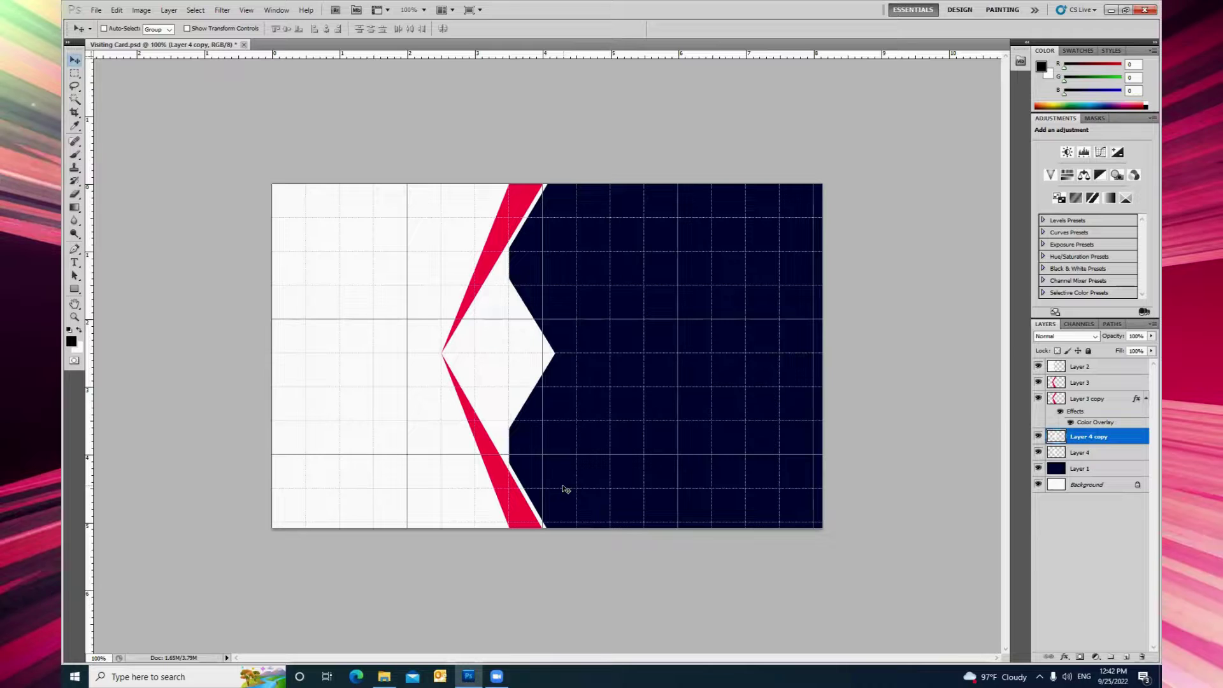
{"action": "key", "text": "shift+Left"}
{"action": "key", "text": "shift+Right"}
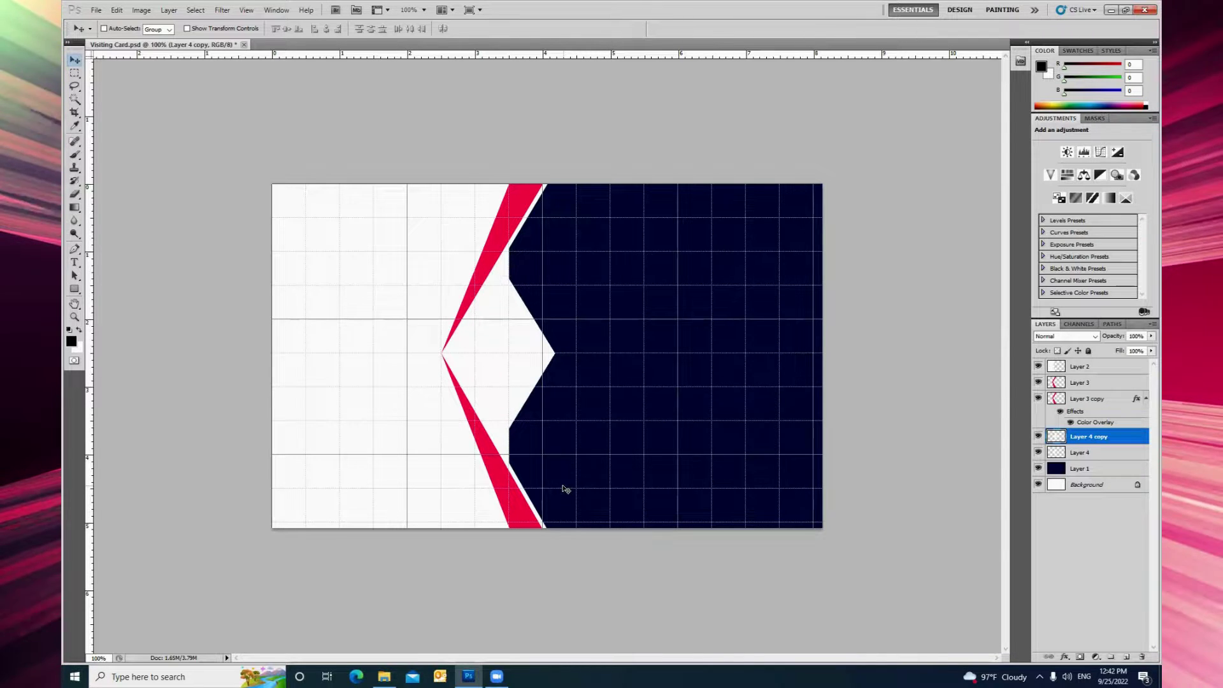
{"action": "key", "text": "shift+Right"}
{"action": "key", "text": "shift+Left"}
{"action": "key", "text": "shift+Right"}
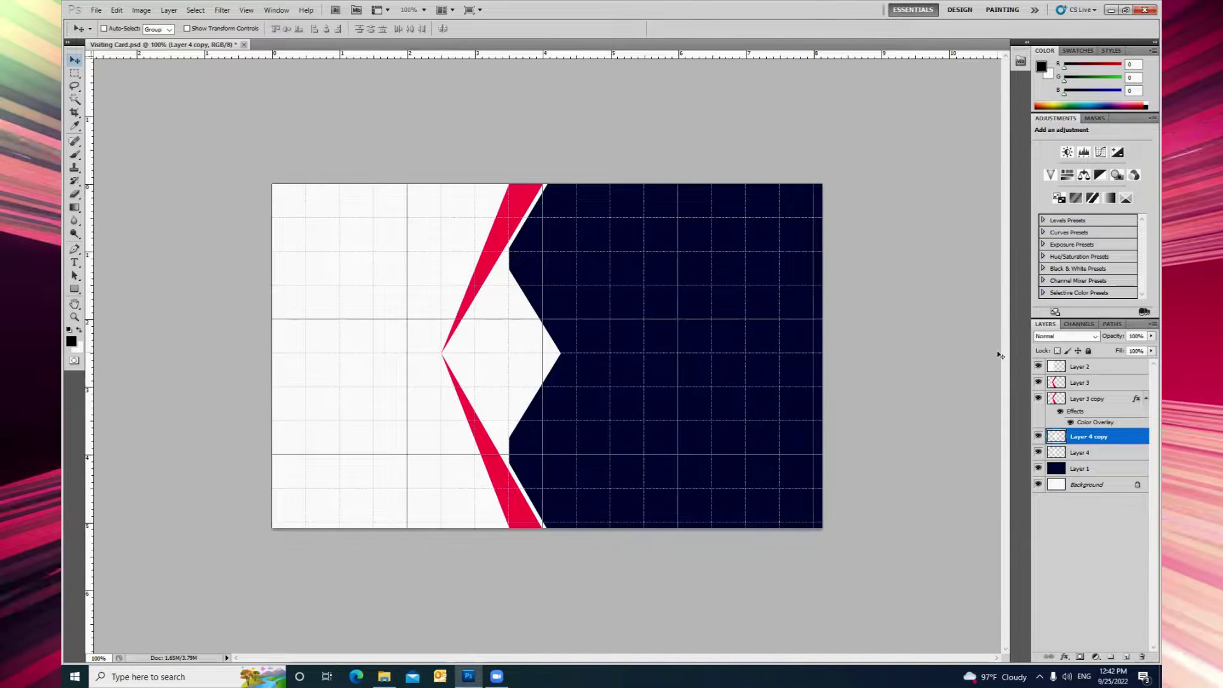
Hide the grid and drag Channel Logo2.png from Explorer into Photoshop.
{"action": "key", "text": "m"}
{"action": "left_click", "coordinate": [381, 10]}
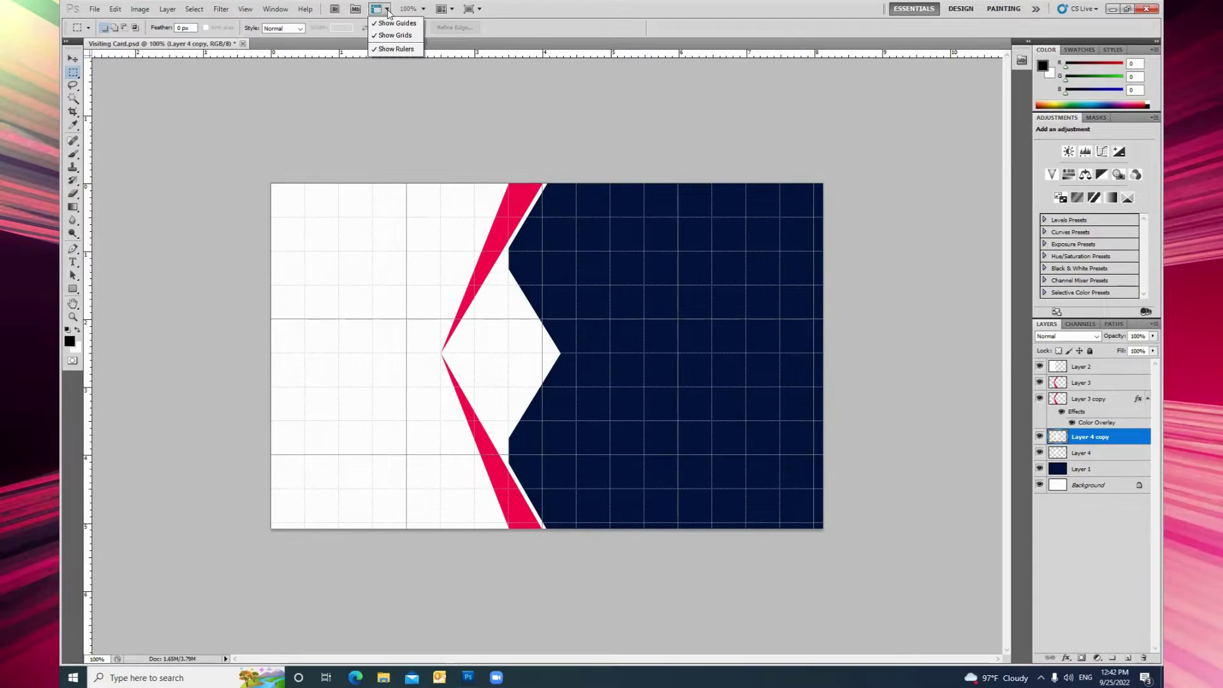
{"action": "left_click", "coordinate": [393, 36]}
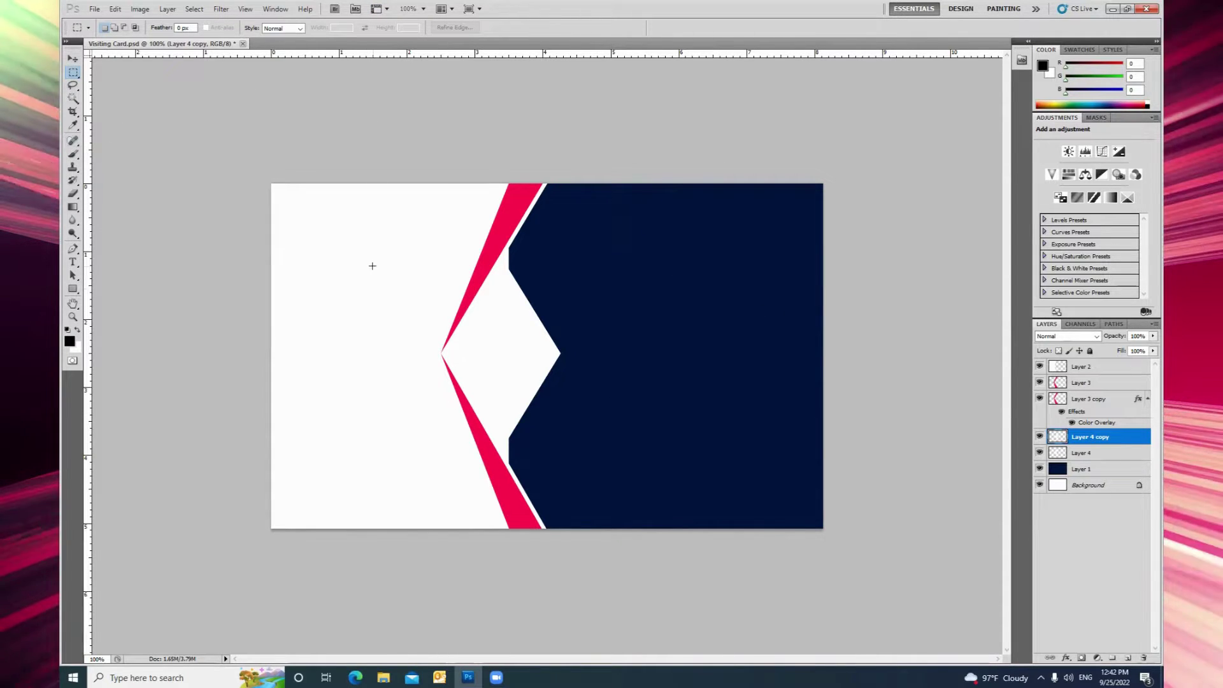
{"action": "key", "text": "alt+Tab"}
{"action": "key", "text": "alt+Tab"}
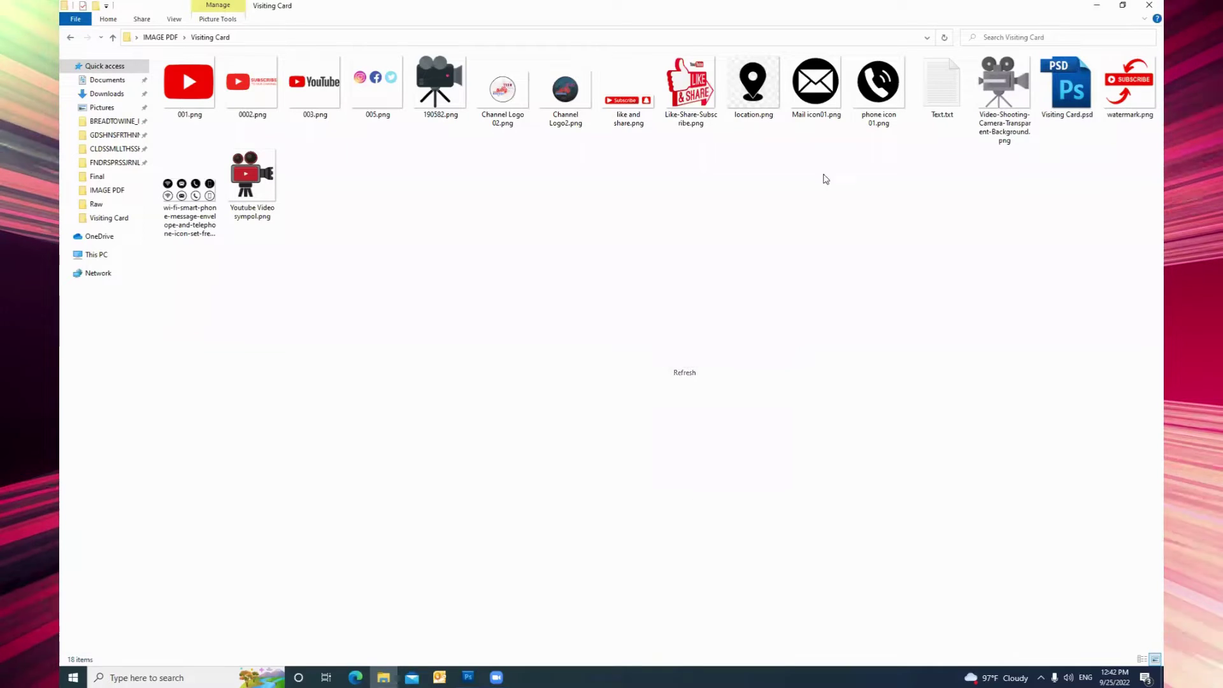
{"action": "mouse_move", "coordinate": [564, 96]}
{"action": "left_mouse_down"}
{"action": "mouse_move", "coordinate": [311, 48]}
{"action": "mouse_move", "coordinate": [519, 286]}
{"action": "mouse_move", "coordinate": [202, 48]}
{"action": "mouse_move", "coordinate": [453, 257]}
{"action": "left_mouse_up"}
{"action": "key", "text": "v"}
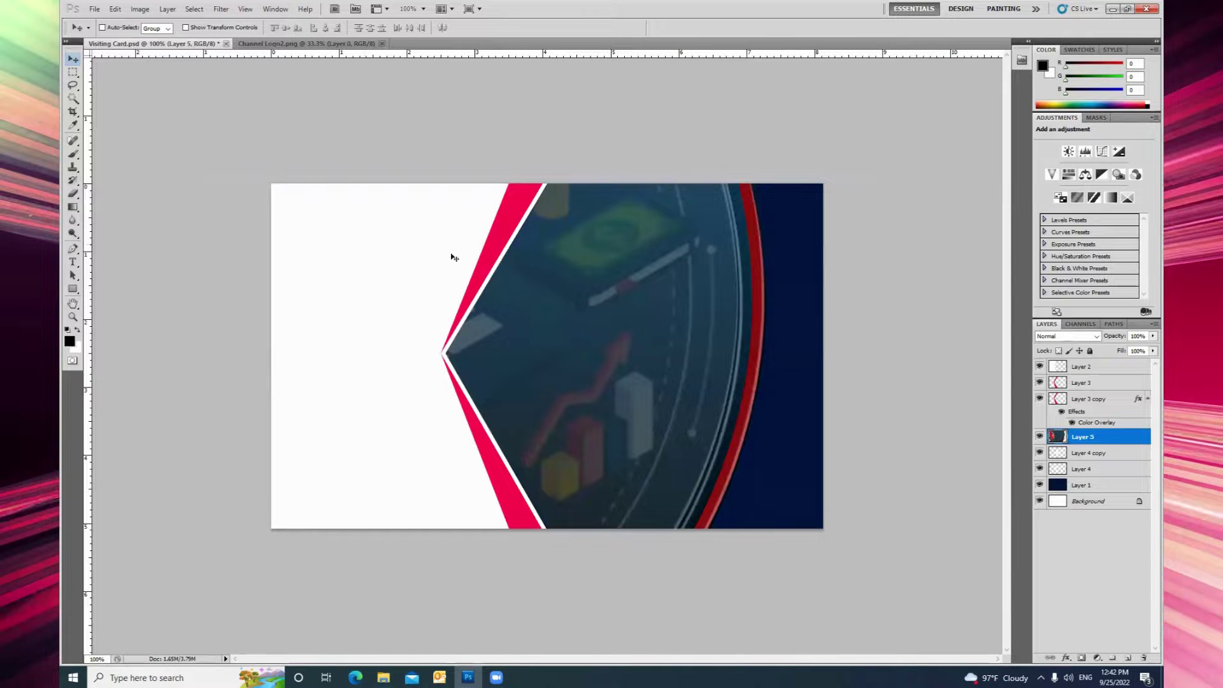
Scale the round channel logo to about 17% and move it to the card's top-left corner.
{"action": "key", "text": "ctrl+t"}
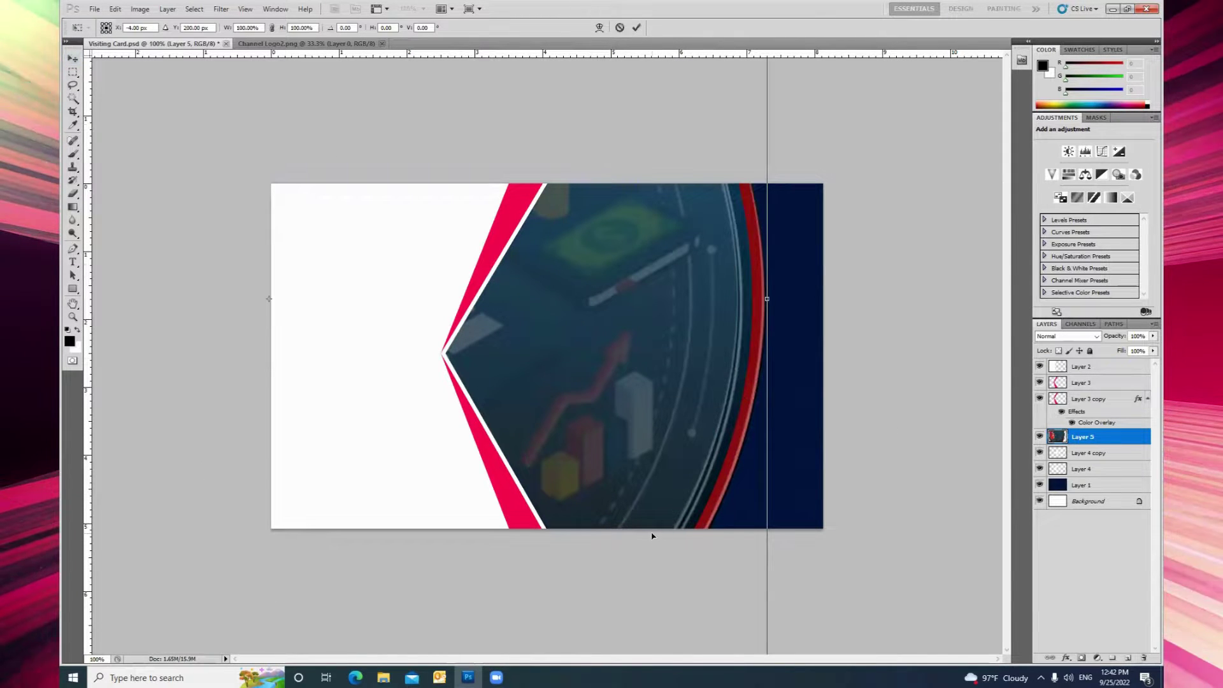
{"action": "key", "text": "ctrl+minus"}
{"action": "key", "text": "ctrl+minus"}
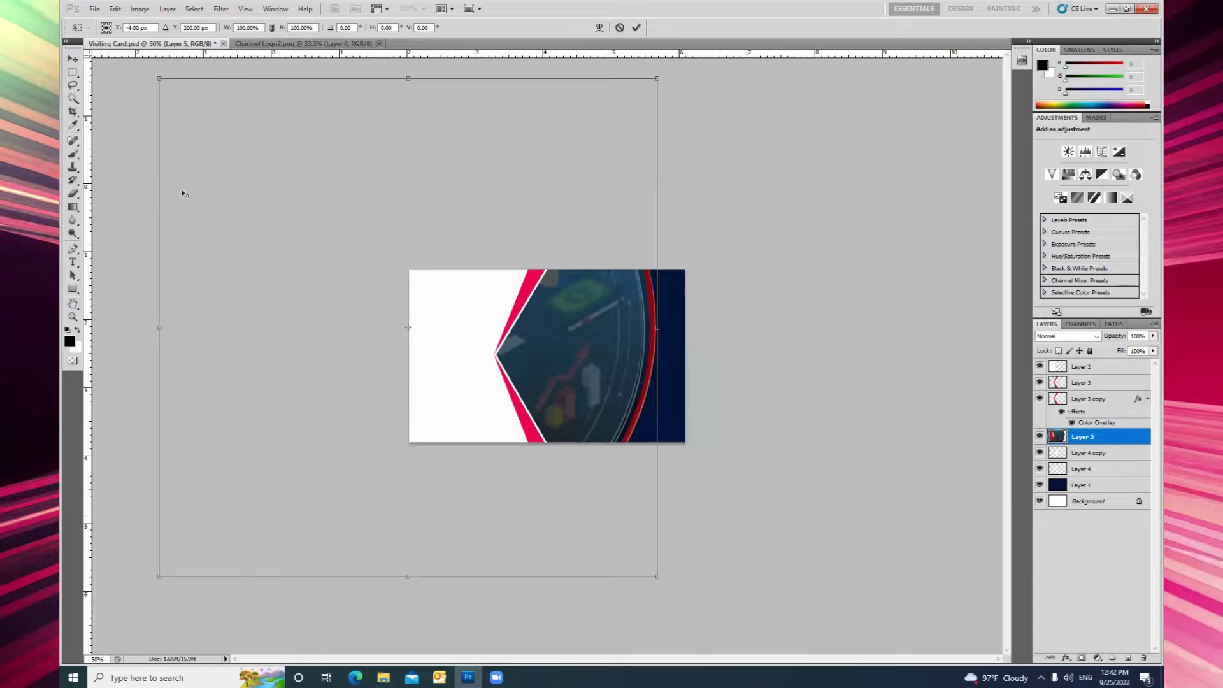
{"action": "mouse_move", "coordinate": [159, 77]}
{"action": "left_mouse_down"}
{"action": "mouse_move", "coordinate": [368, 285]}
{"action": "mouse_move", "coordinate": [467, 295]}
{"action": "left_mouse_up"}
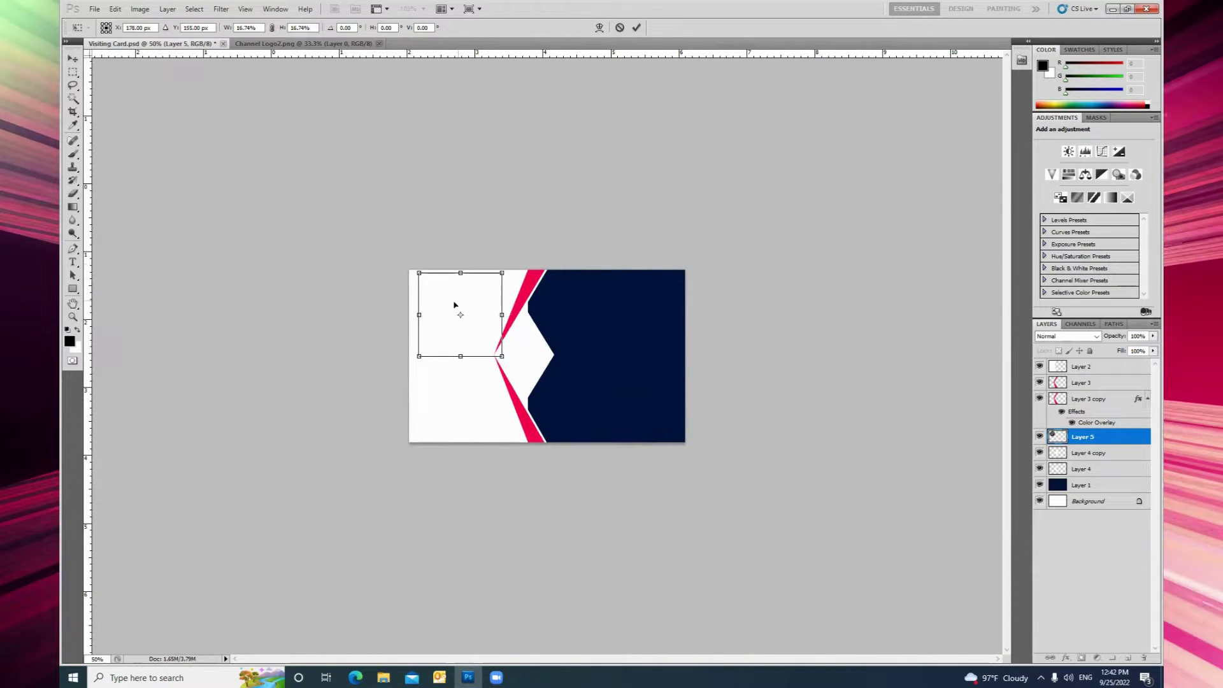
{"action": "key", "text": "Return"}
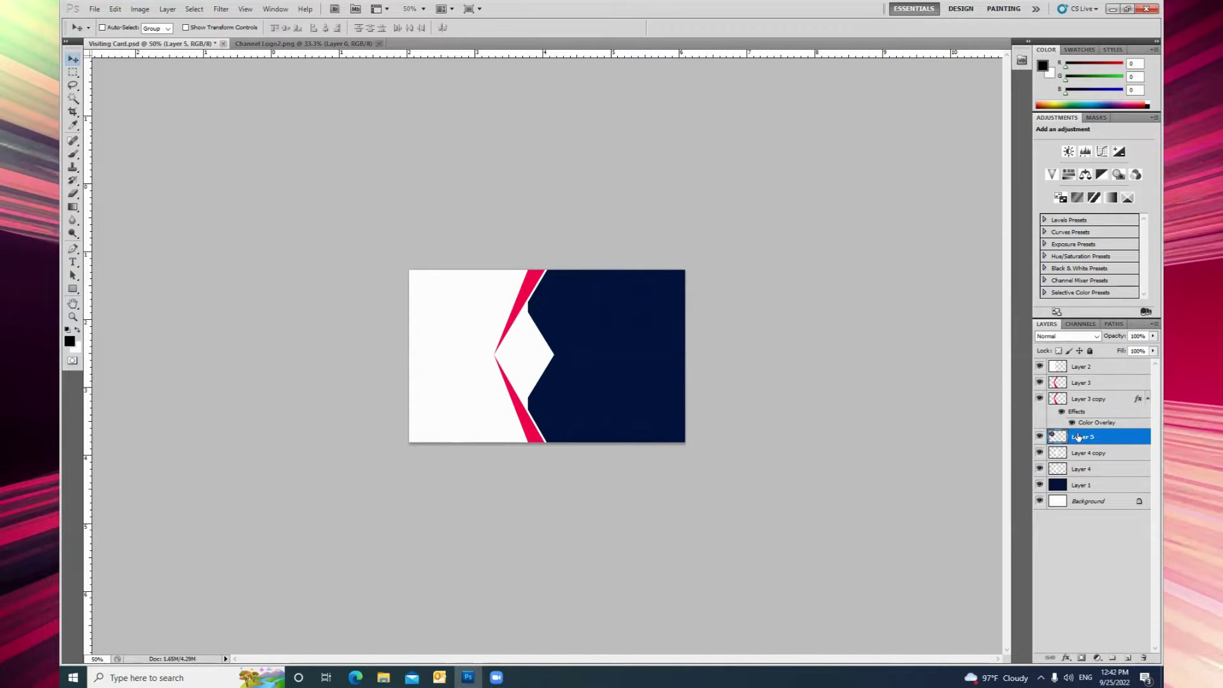
Move Layer 5 to the top of the layer stack and shrink the logo further to about 87%.
{"action": "left_click_drag", "start_coordinate": [1083, 437], "coordinate": [1072, 364]}
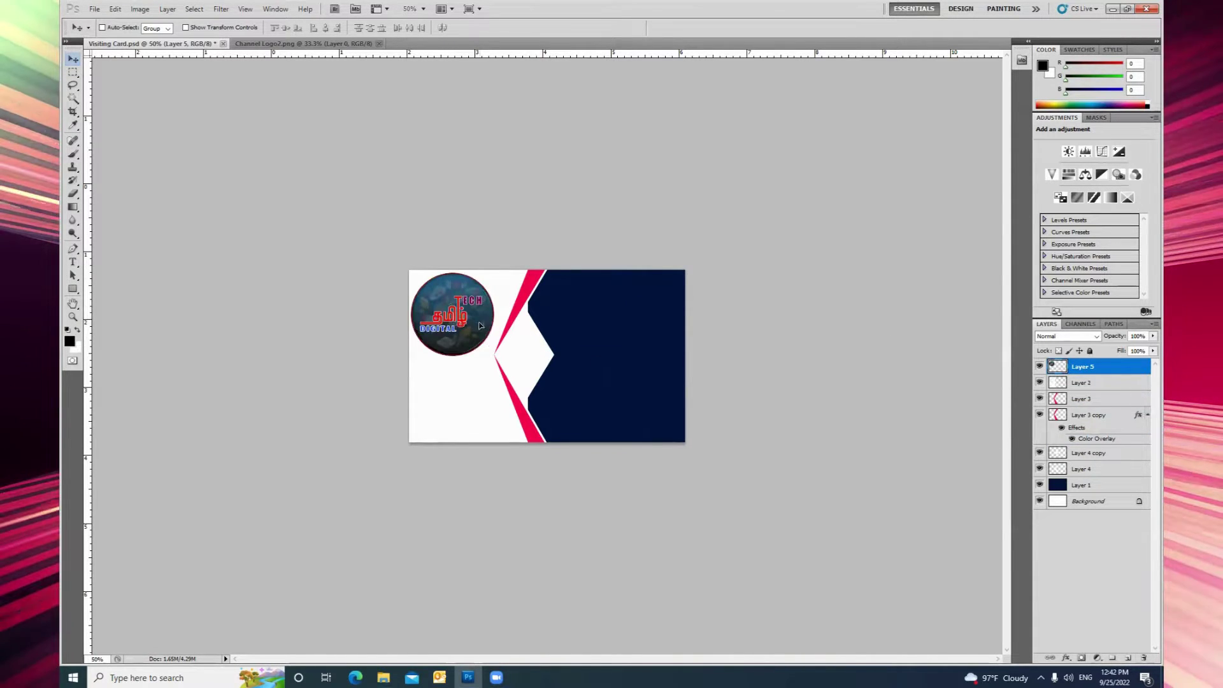
{"action": "left_click_drag", "start_coordinate": [480, 326], "coordinate": [490, 332]}
{"action": "key", "text": "ctrl+t"}
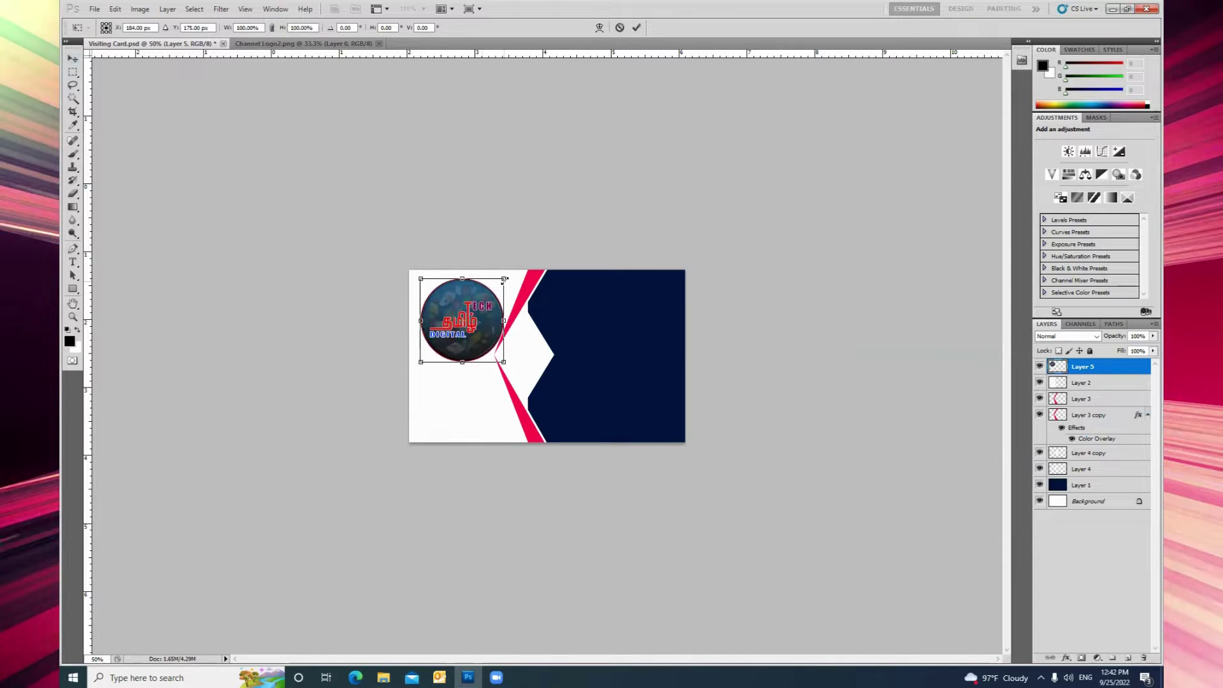
{"action": "left_click_drag", "start_coordinate": [504, 279], "coordinate": [493, 289]}
{"action": "left_click_drag", "start_coordinate": [472, 331], "coordinate": [473, 318]}
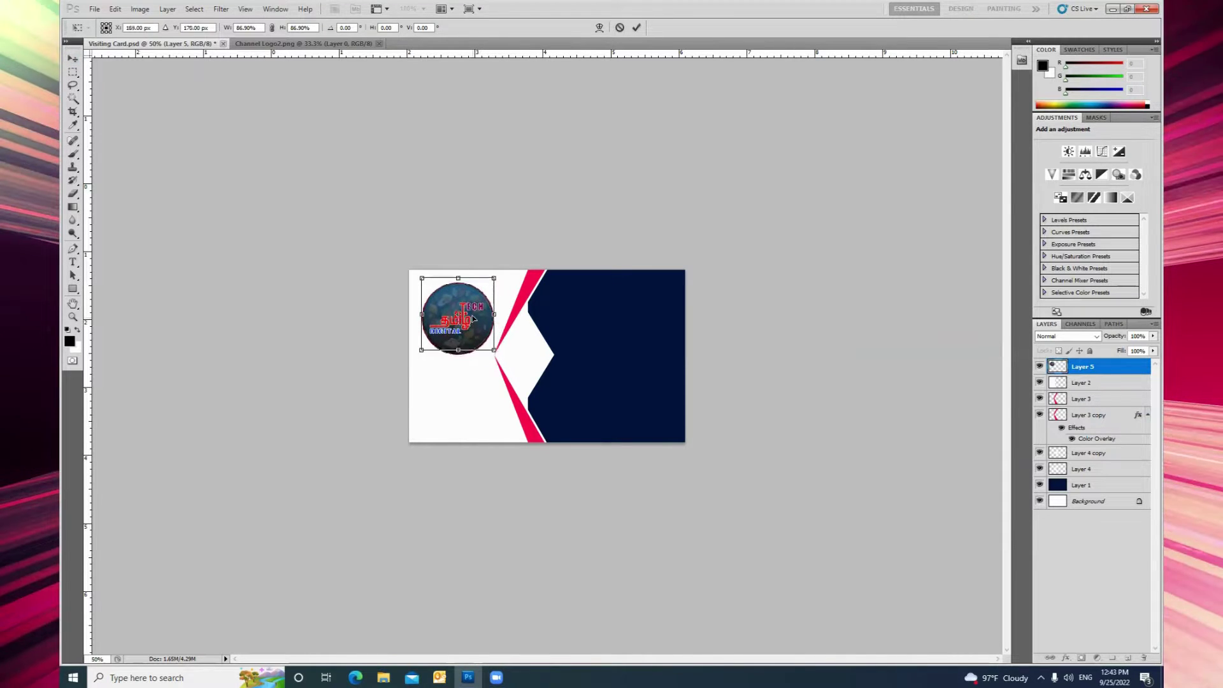
{"action": "key", "text": "Return"}
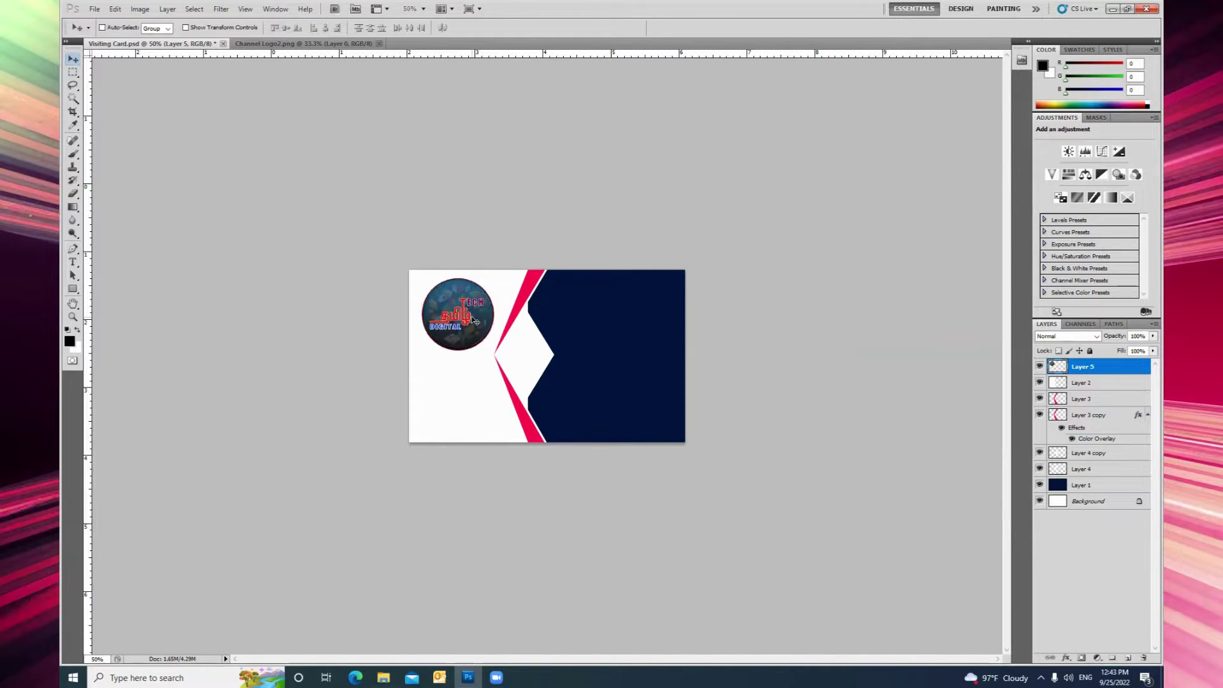
{"action": "key", "text": "ctrl+plus"}
{"action": "key", "text": "ctrl+plus"}
Drag Like-Share-Subscribe.png from the Visiting Card folder onto the card.
{"action": "key", "text": "ctrl+Tab"}
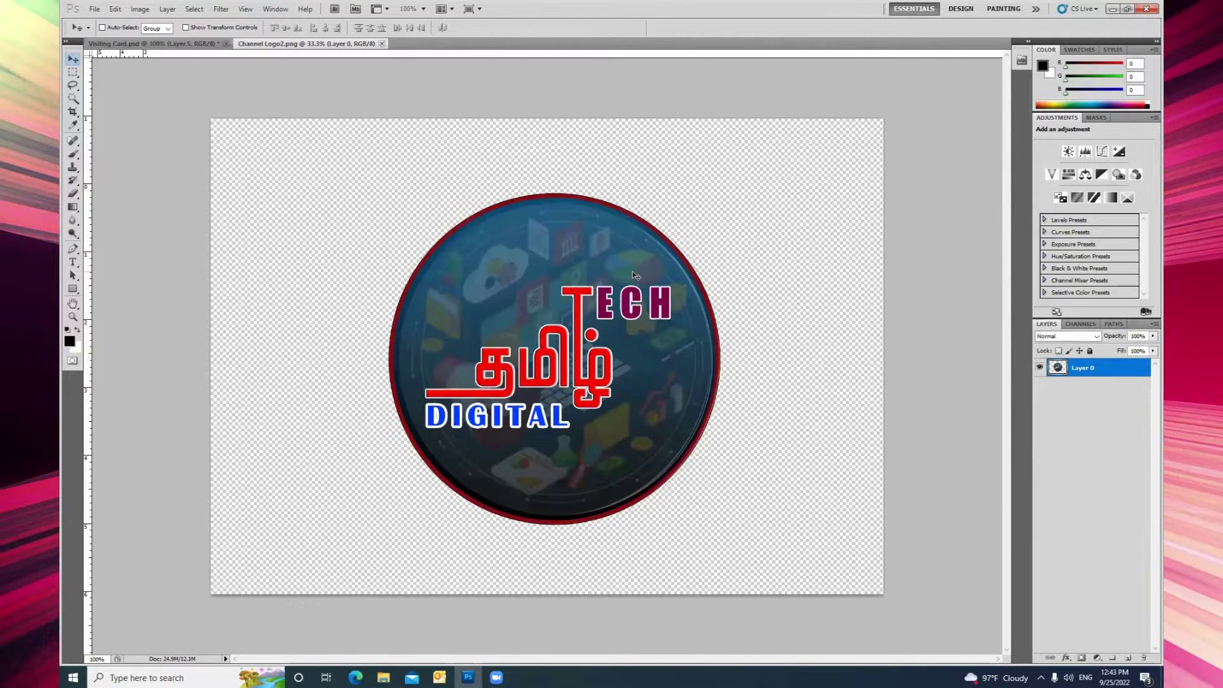
{"action": "key", "text": "ctrl+Tab"}
{"action": "key", "text": "alt+Tab"}
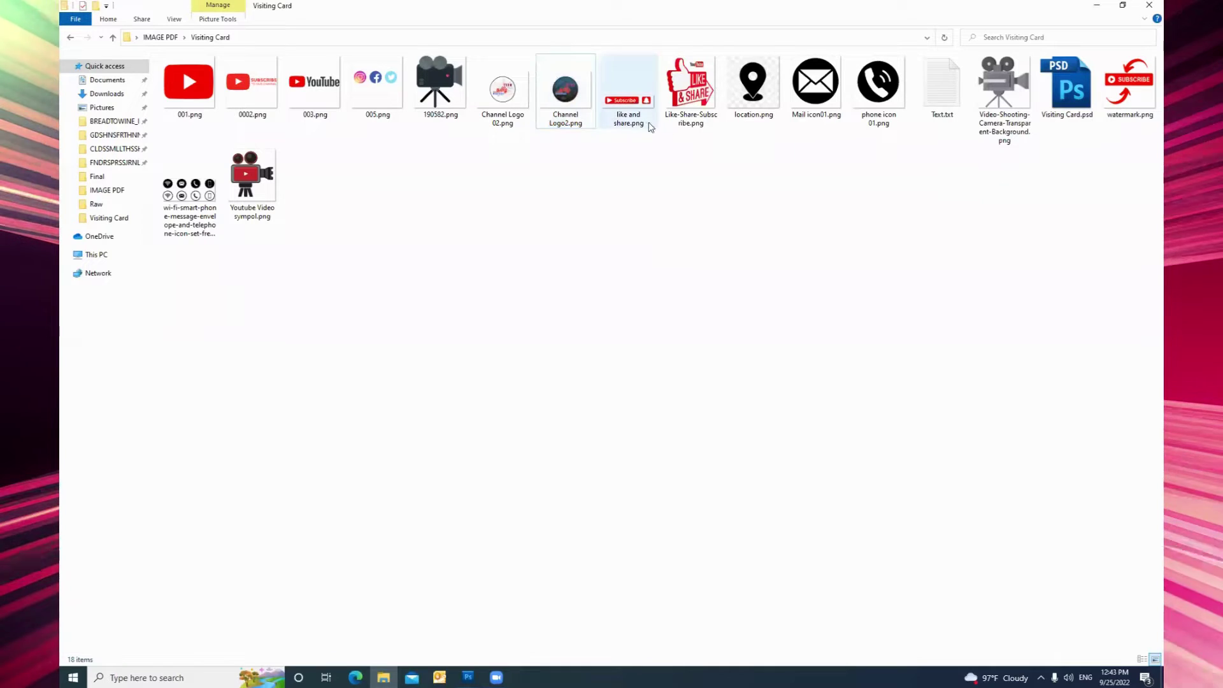
{"action": "mouse_move", "coordinate": [691, 95]}
{"action": "left_mouse_down"}
{"action": "mouse_move", "coordinate": [452, 49]}
{"action": "mouse_move", "coordinate": [374, 404]}
{"action": "left_mouse_up"}
{"action": "key", "text": "alt+Tab"}
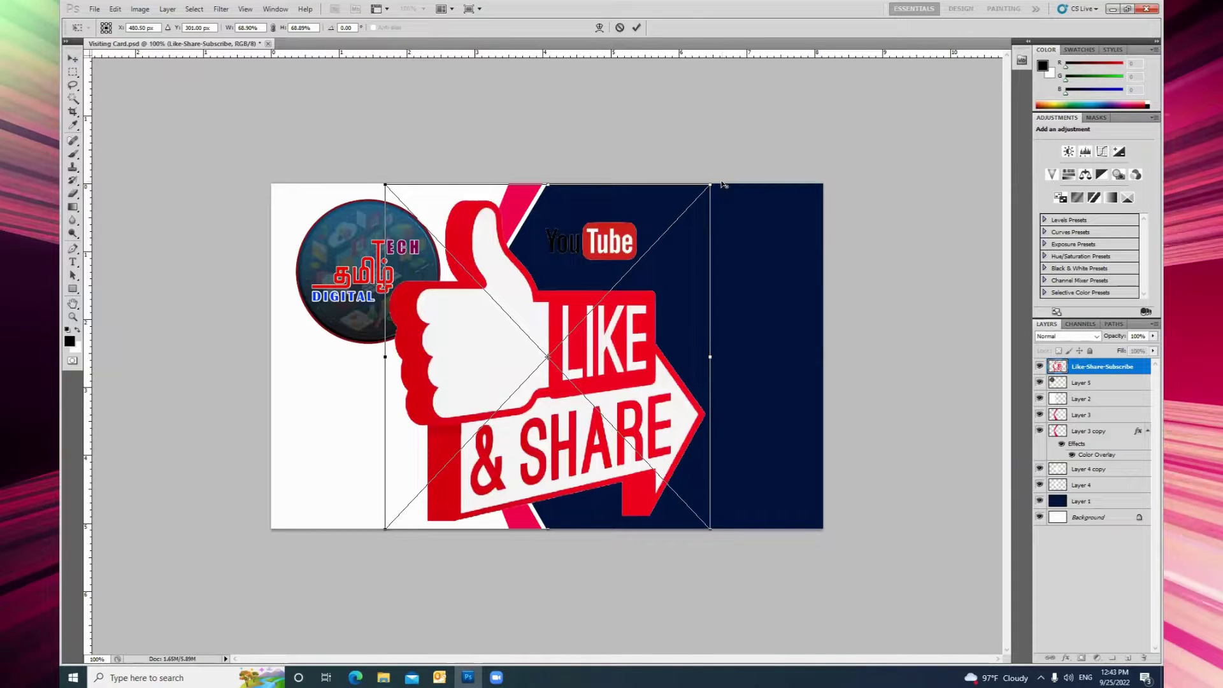
Scale the Like & Share graphic to about 28% in the lower-left corner, then return to Explorer.
{"action": "left_click_drag", "start_coordinate": [723, 185], "coordinate": [616, 294]}
{"action": "mouse_move", "coordinate": [571, 363]}
{"action": "left_mouse_down"}
{"action": "mouse_move", "coordinate": [368, 453]}
{"action": "mouse_move", "coordinate": [389, 443]}
{"action": "left_mouse_up"}
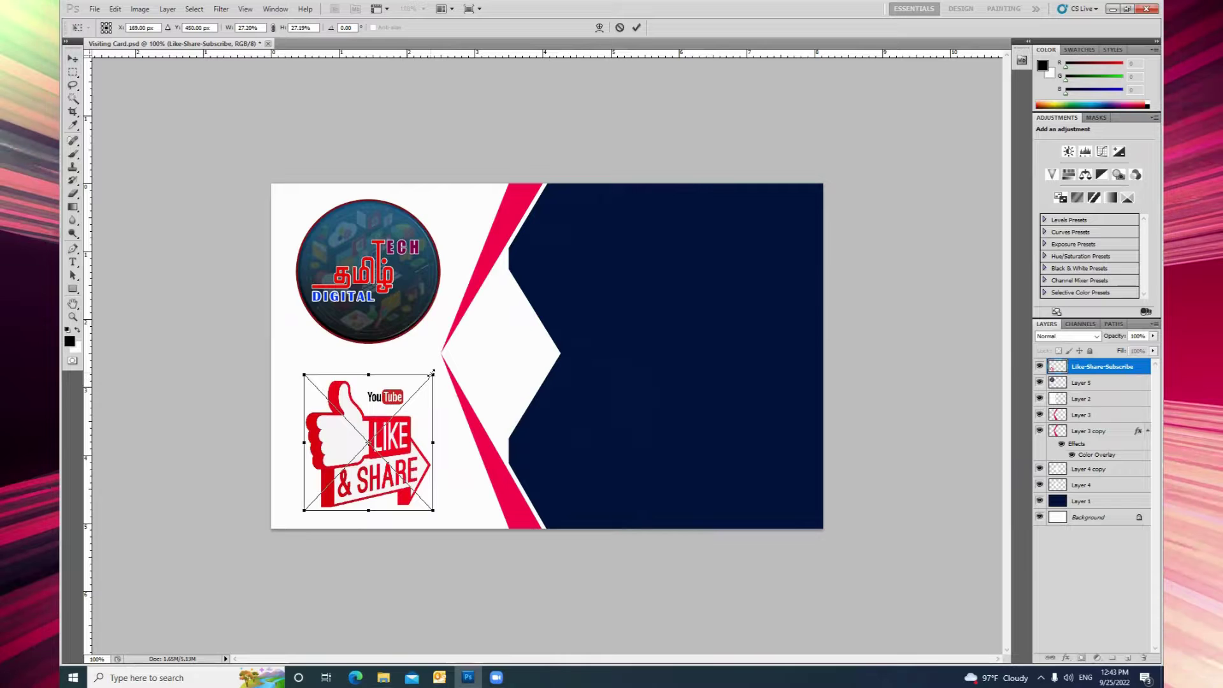
{"action": "left_click_drag", "start_coordinate": [432, 373], "coordinate": [436, 370]}
{"action": "key", "text": "Return"}
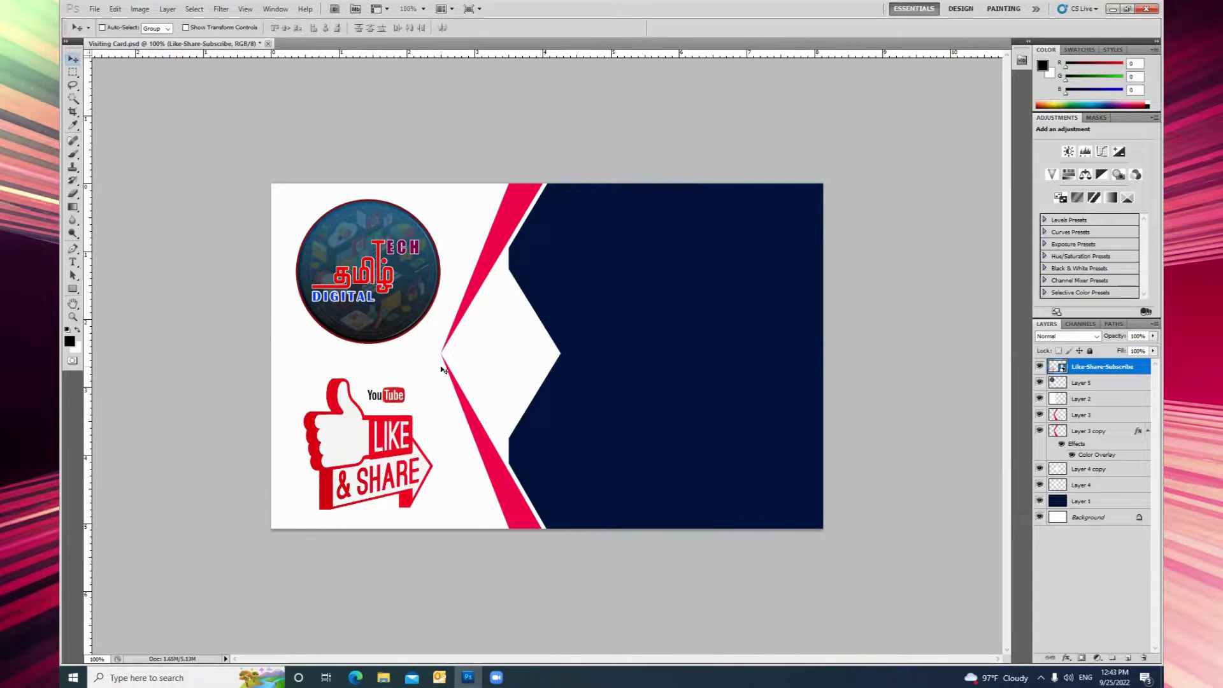
{"action": "key", "text": "alt+Tab"}
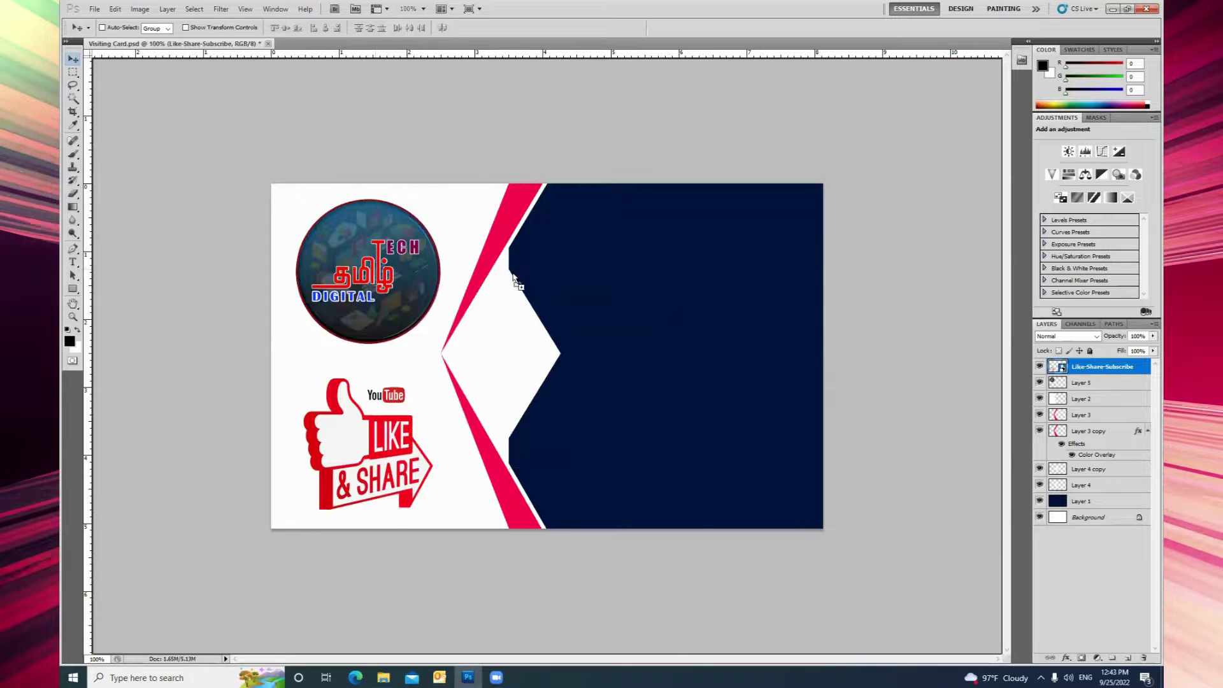
Place the YouTube camera image, shrunk to about 4%, inside the white diamond.
{"action": "left_click_drag", "start_coordinate": [267, 184], "coordinate": [515, 310]}
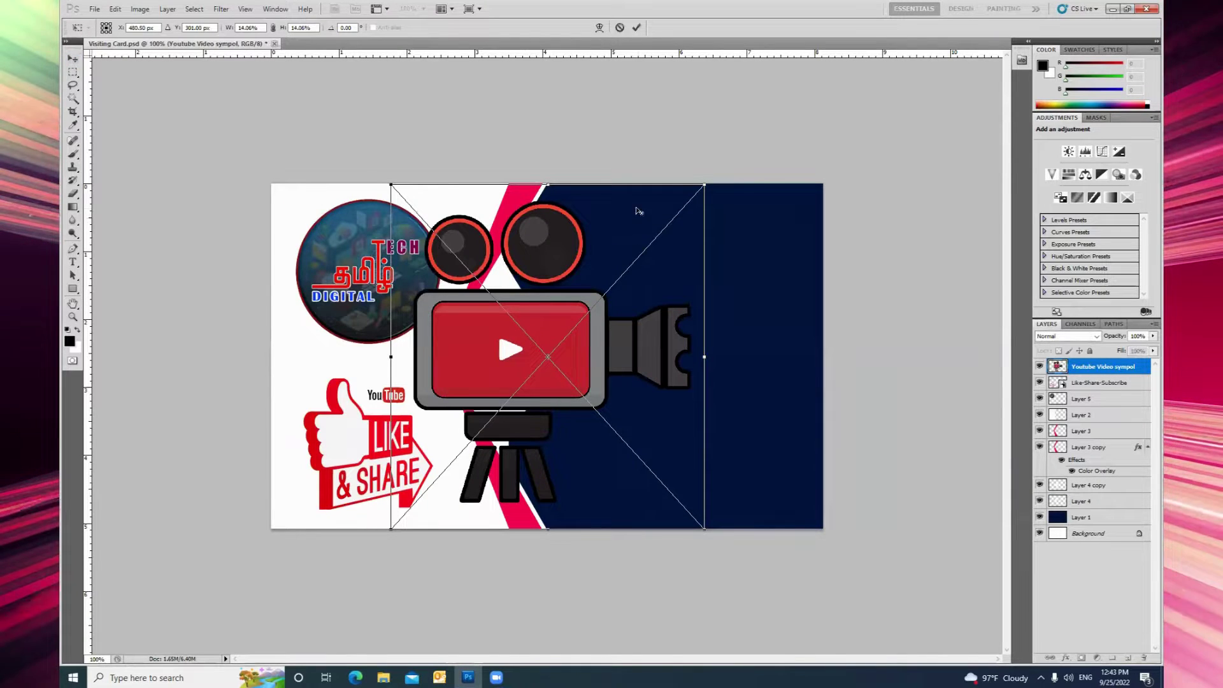
{"action": "left_click_drag", "start_coordinate": [706, 189], "coordinate": [596, 303]}
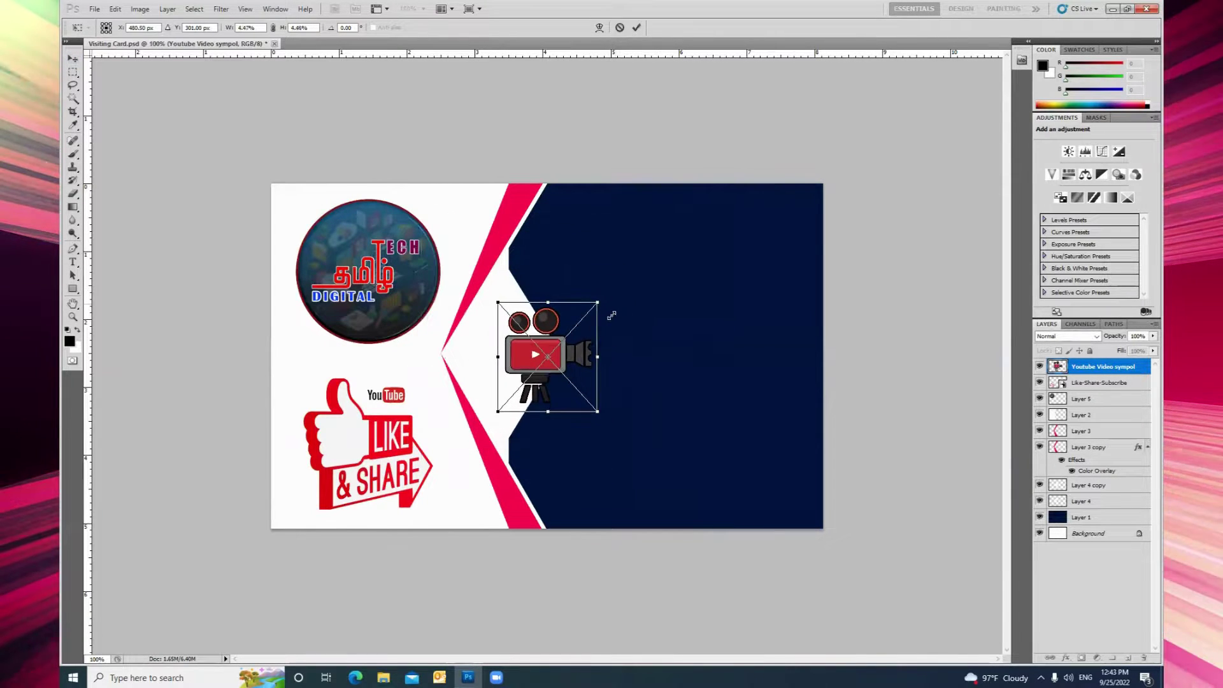
{"action": "left_click_drag", "start_coordinate": [551, 351], "coordinate": [507, 345]}
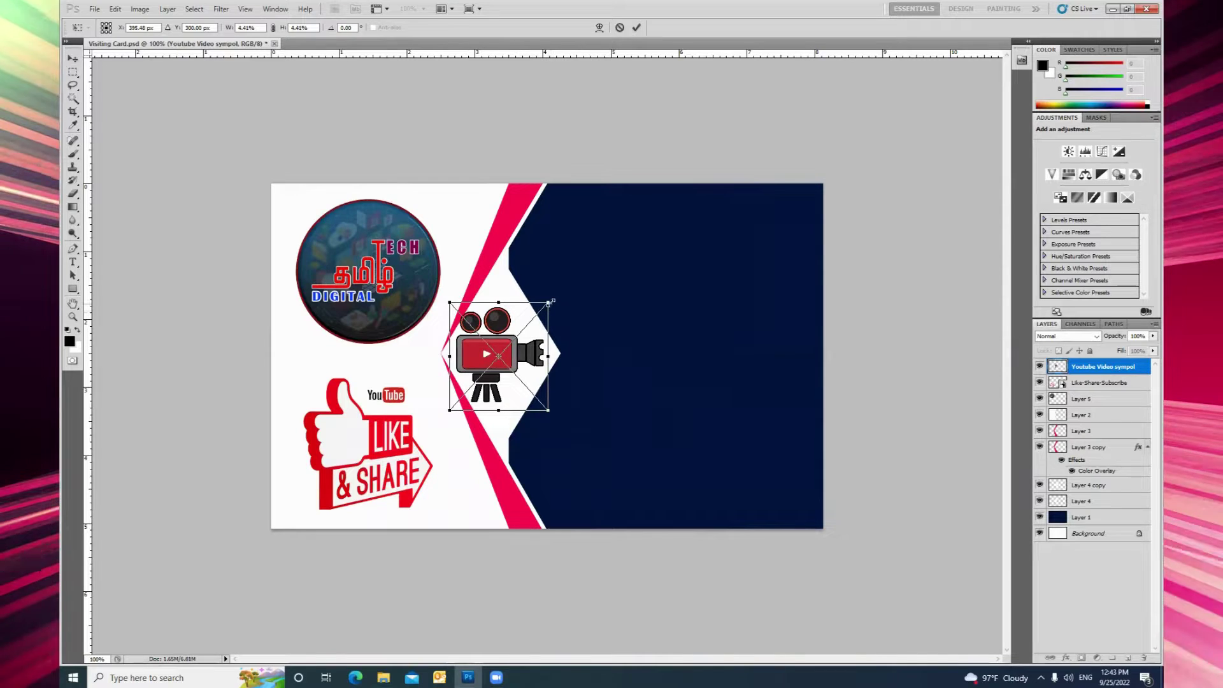
{"action": "left_click_drag", "start_coordinate": [552, 297], "coordinate": [537, 329]}
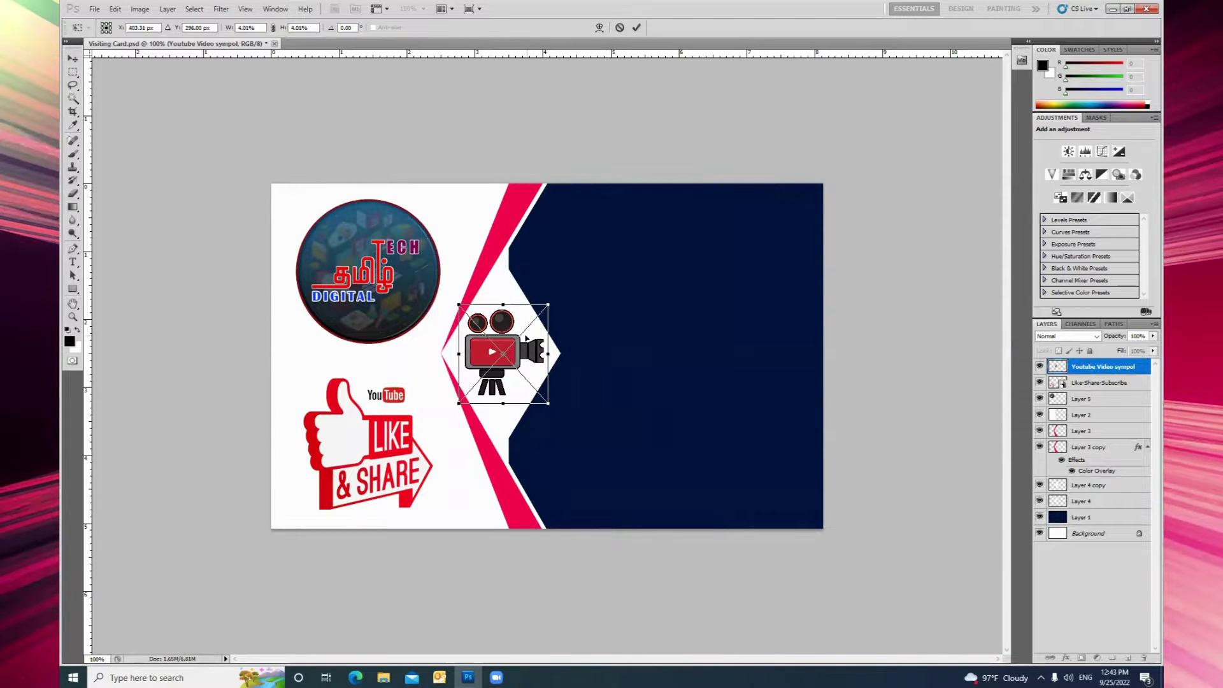
{"action": "key", "text": "Return"}
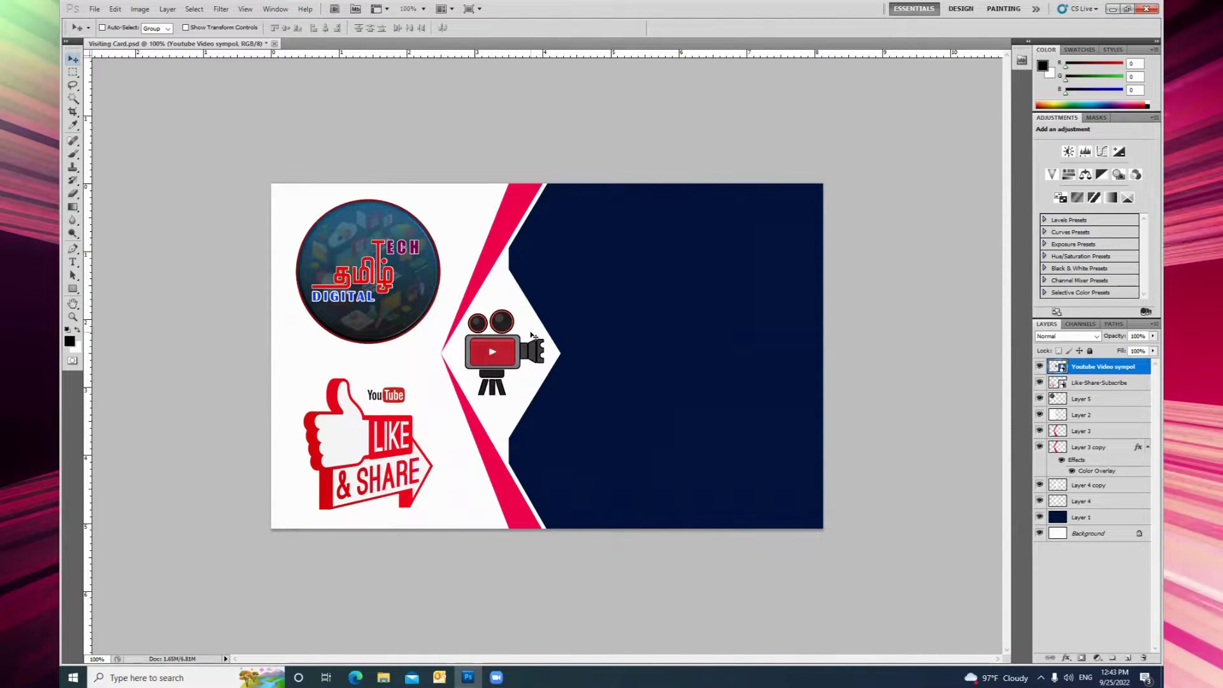
Merge Layer 4 with Layer 4 copy.
{"action": "right_click", "coordinate": [532, 312]}
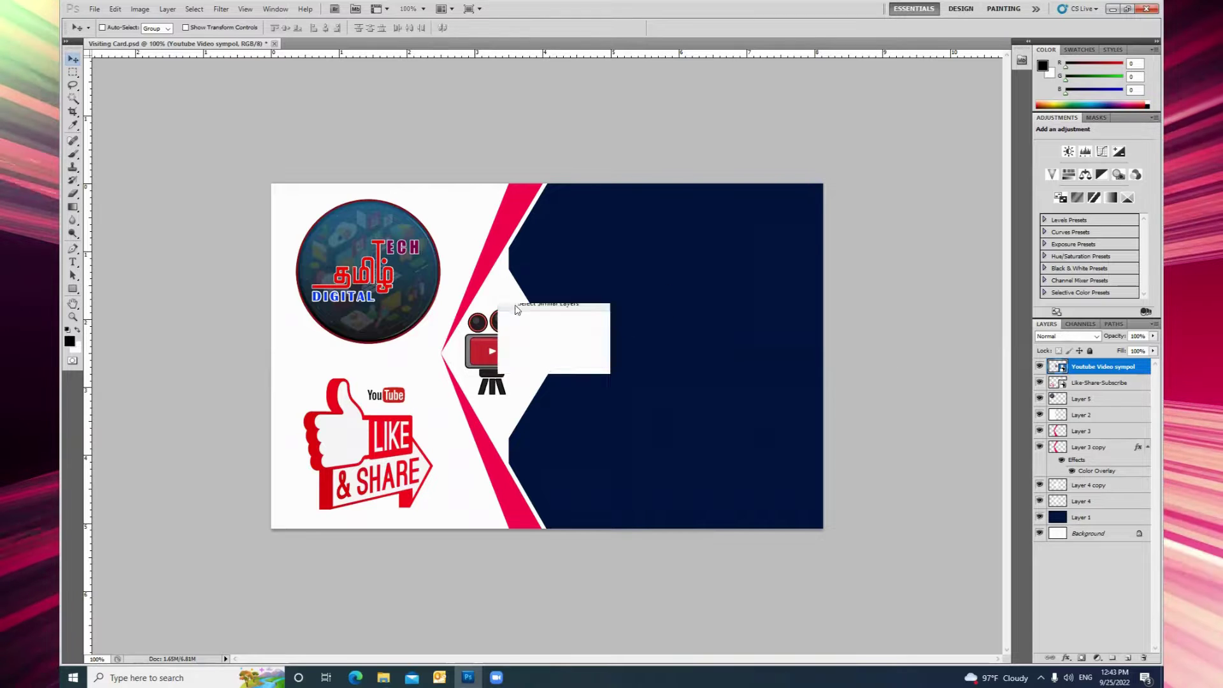
{"action": "left_click", "coordinate": [541, 311]}
{"action": "right_click", "coordinate": [1091, 503]}
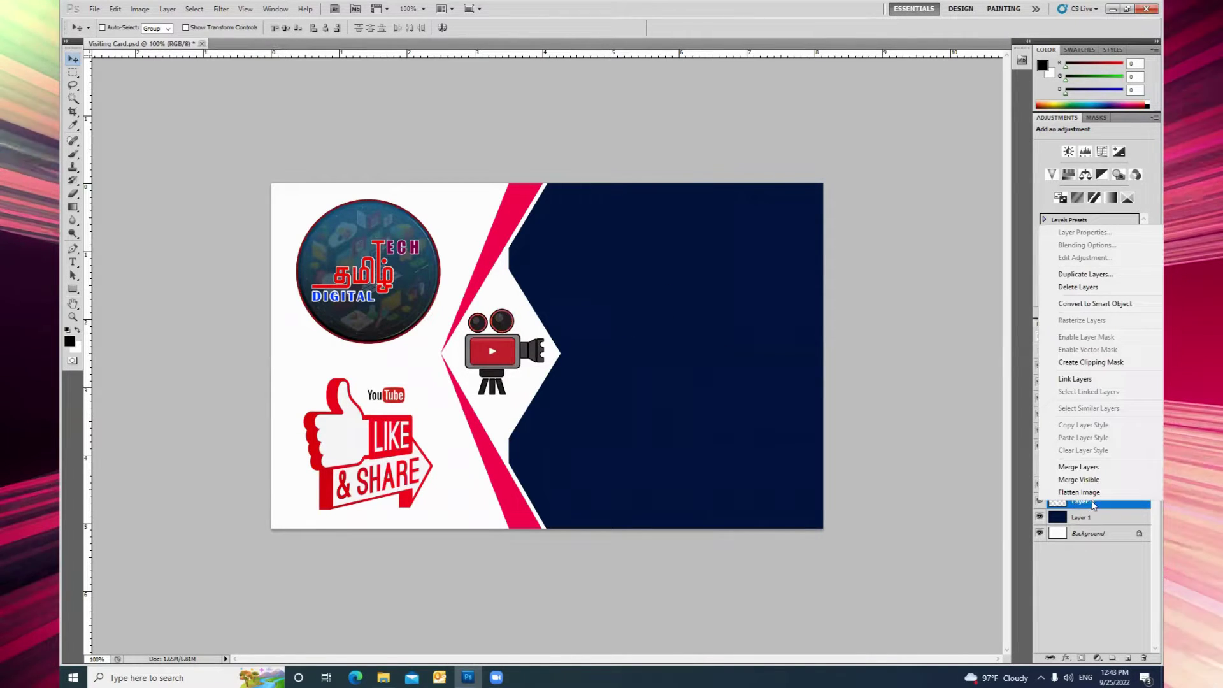
{"action": "left_click", "coordinate": [1091, 473]}
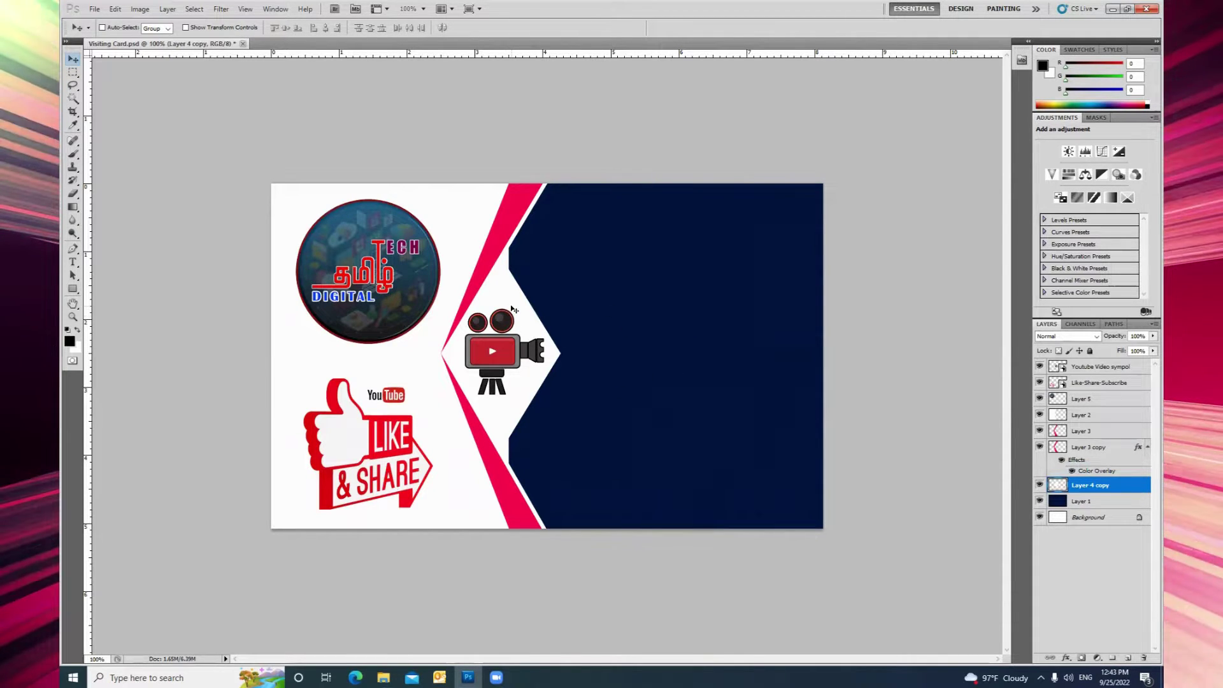
Type the title 'TAMIL DIGITAL TECH' on the navy panel.
{"action": "key", "text": "m"}
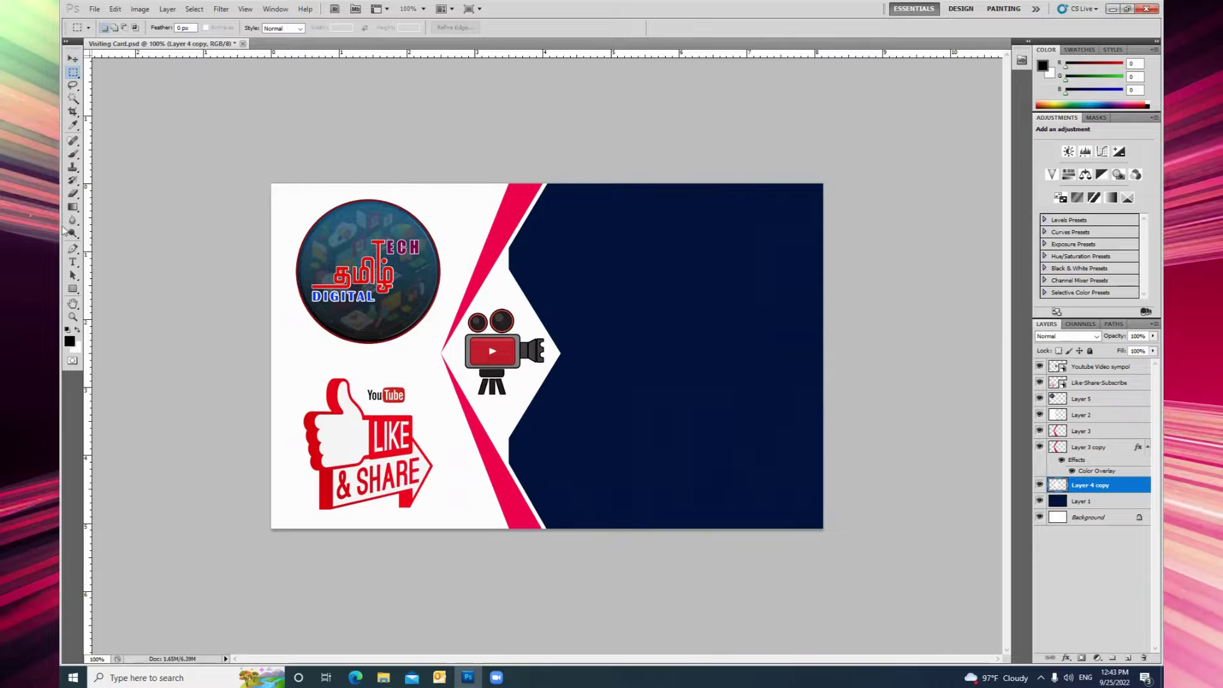
{"action": "left_click", "coordinate": [74, 263]}
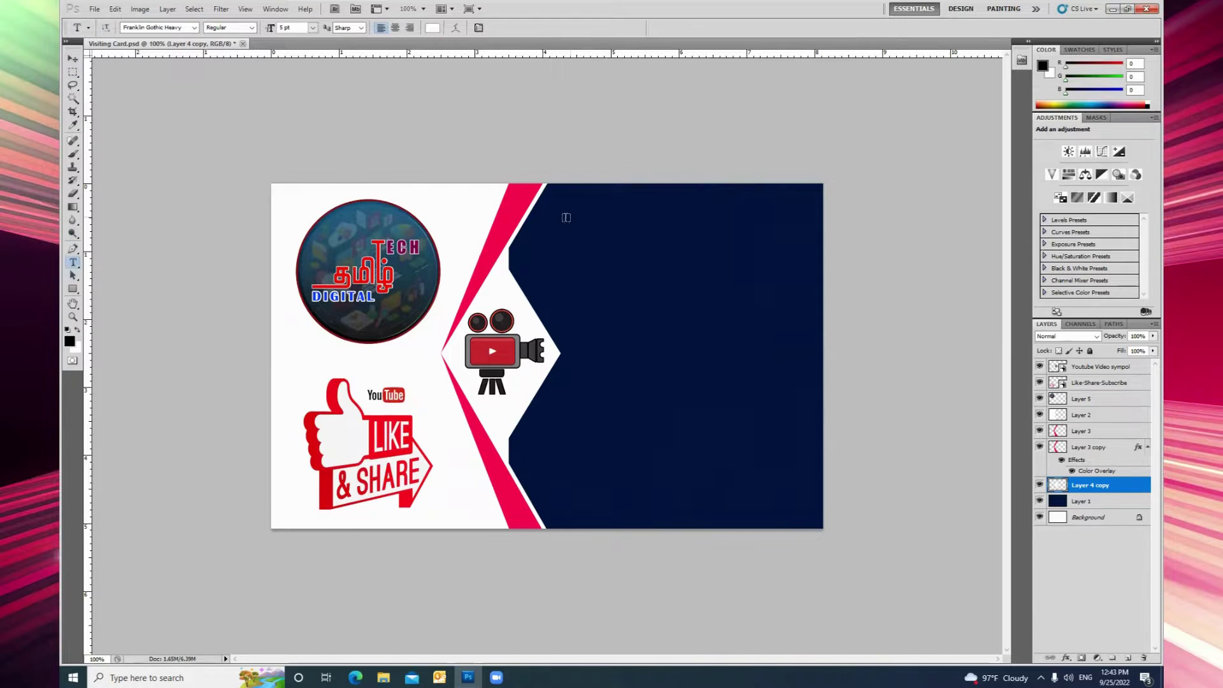
{"action": "left_click", "coordinate": [599, 242]}
{"action": "type", "text": "MIL DIGITAL TEC"}
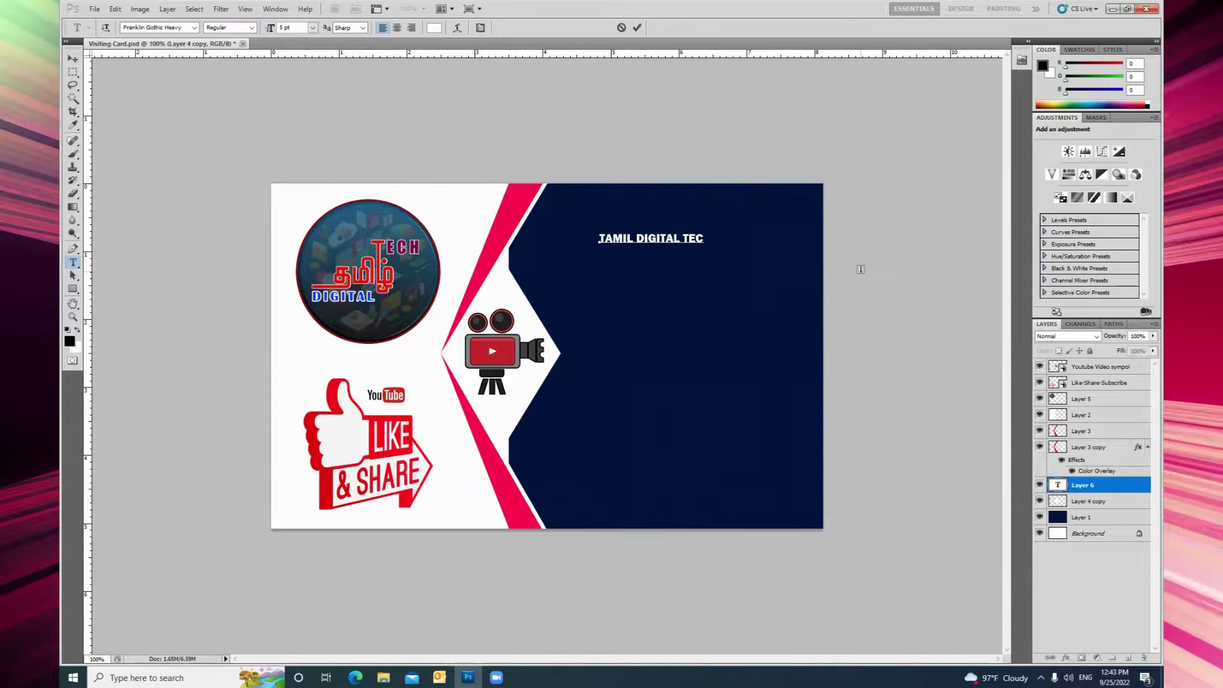
{"action": "type", "text": "H"}
{"action": "key", "text": "ctrl+Return"}
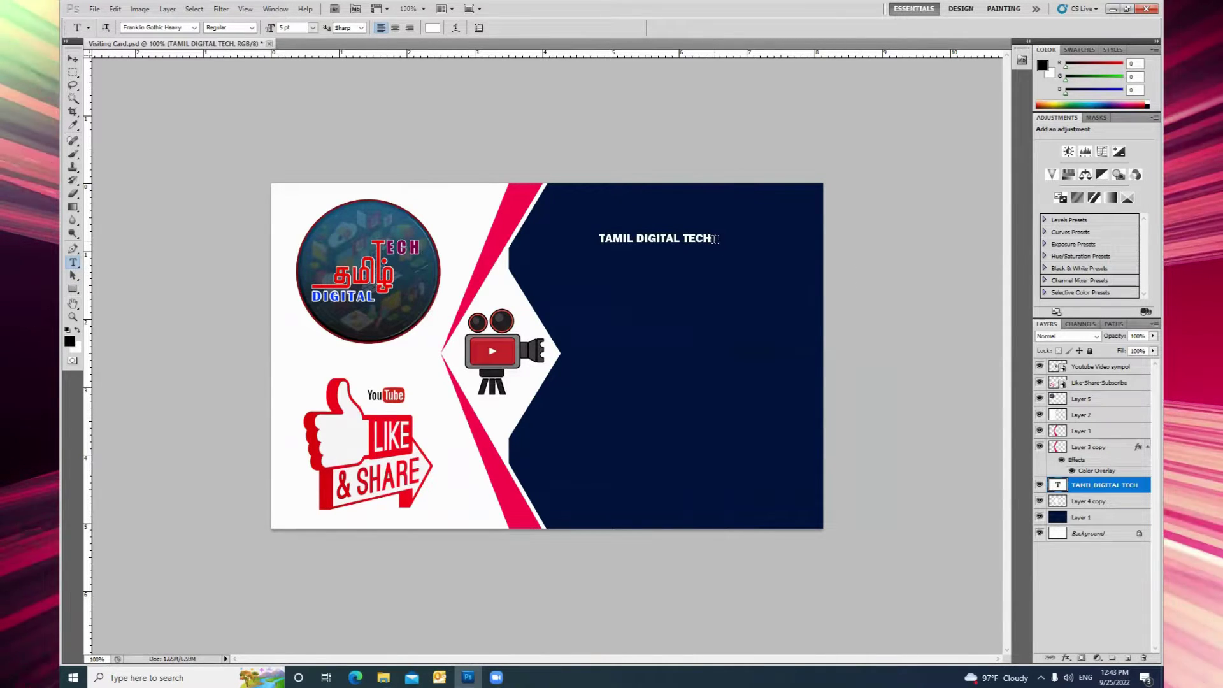
Enlarge the title to about 207% and position it across the top of the navy panel.
{"action": "key", "text": "ctrl+t"}
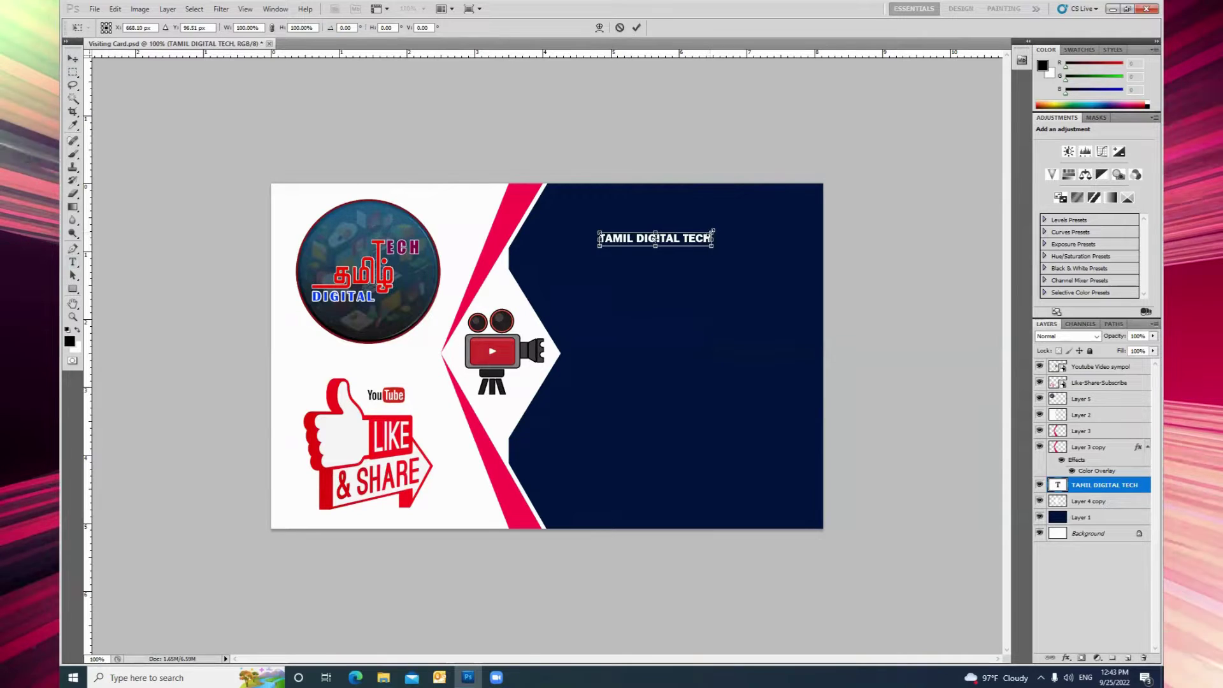
{"action": "mouse_move", "coordinate": [712, 231]}
{"action": "left_mouse_down"}
{"action": "mouse_move", "coordinate": [767, 227]}
{"action": "mouse_move", "coordinate": [728, 219]}
{"action": "left_mouse_up"}
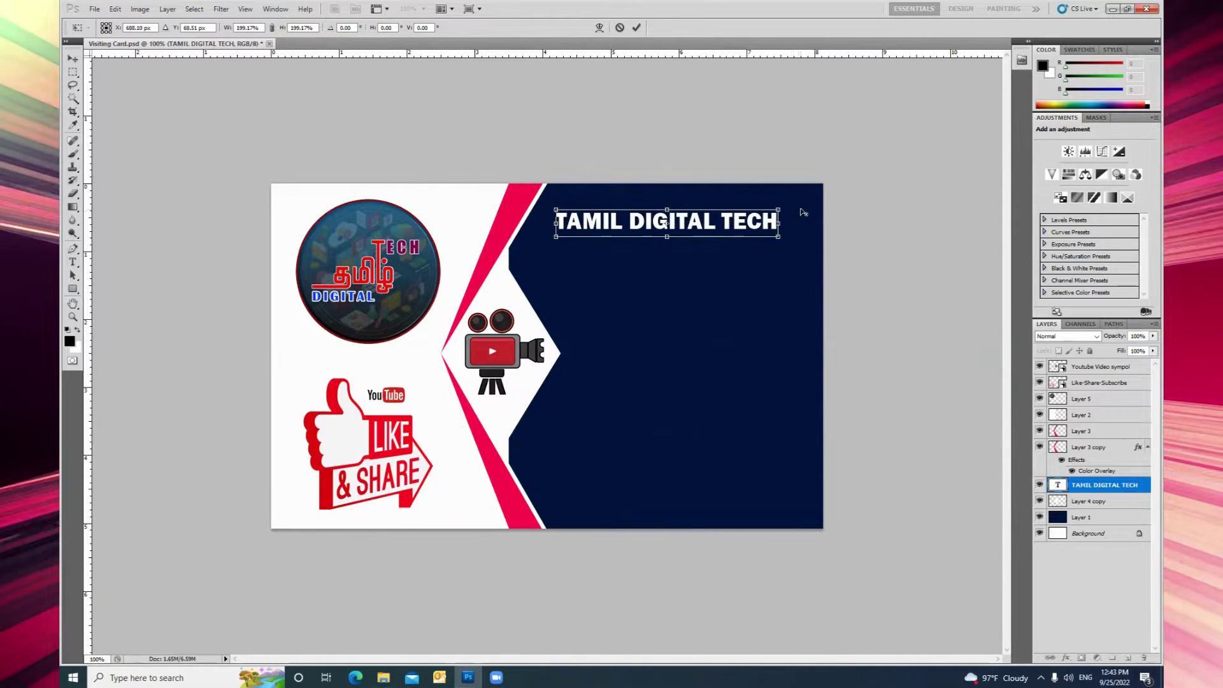
{"action": "left_click_drag", "start_coordinate": [782, 206], "coordinate": [788, 203]}
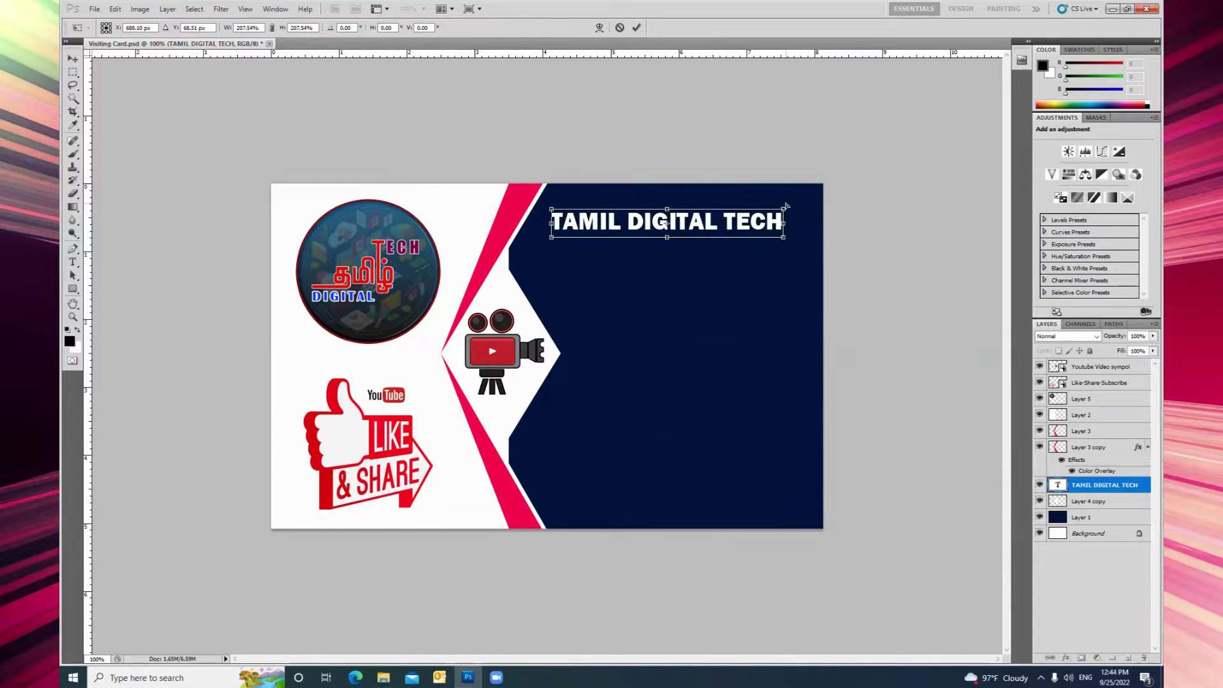
{"action": "key", "text": "Return"}
{"action": "left_click_drag", "start_coordinate": [714, 221], "coordinate": [723, 220]}
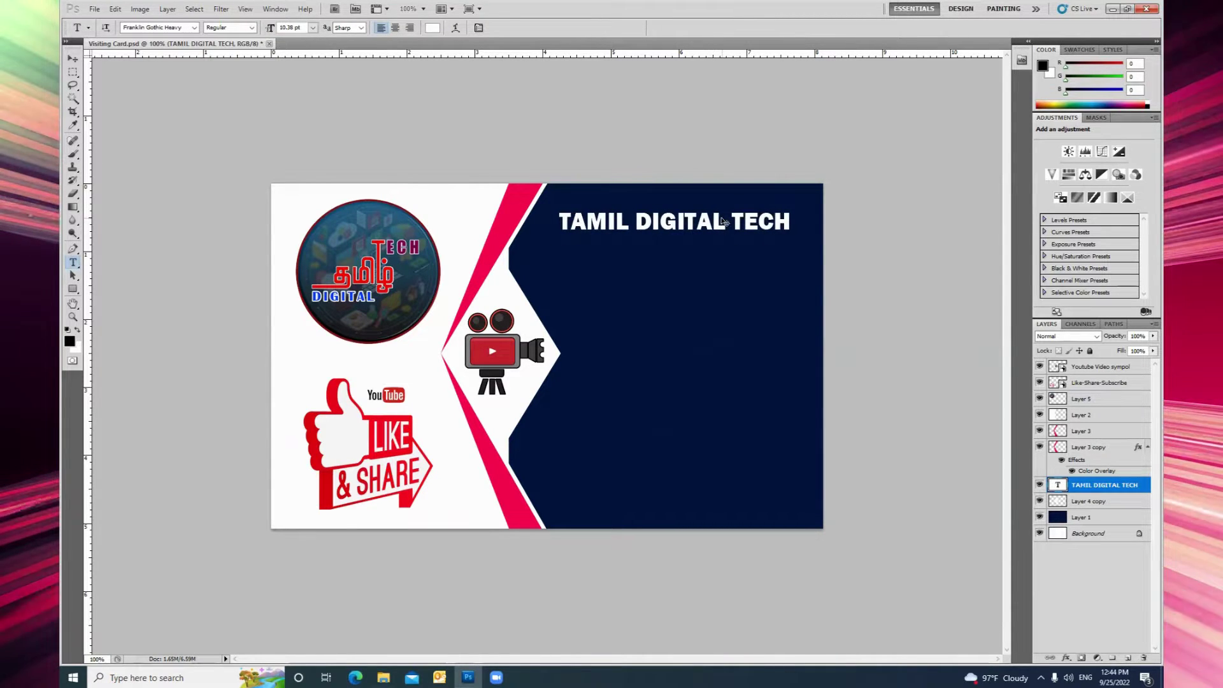
{"action": "key", "text": "ctrl+Up"}
{"action": "key", "text": "ctrl+Up"}
{"action": "key", "text": "ctrl+Left"}
{"action": "key", "text": "ctrl+Left"}
{"action": "key", "text": "ctrl+Left"}
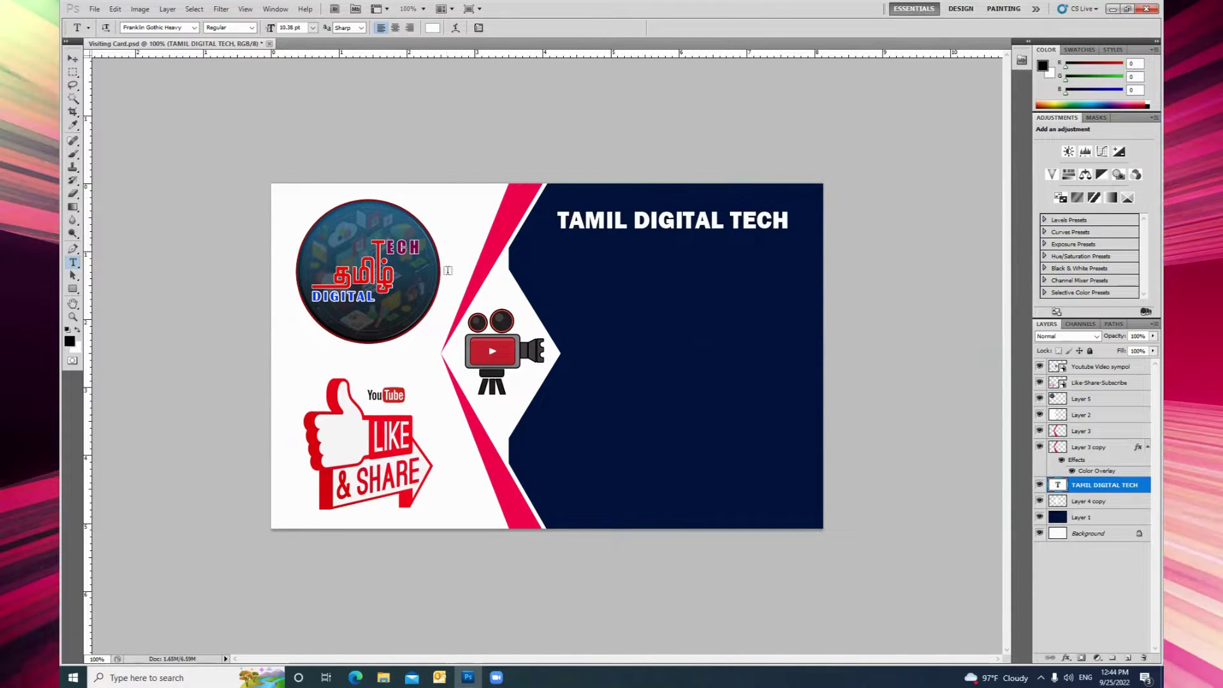
Type 'Like & Share & Comment & Subscribe' and move it just under the title.
{"action": "left_click", "coordinate": [548, 278]}
{"action": "type", "text": "Like & Share &"}
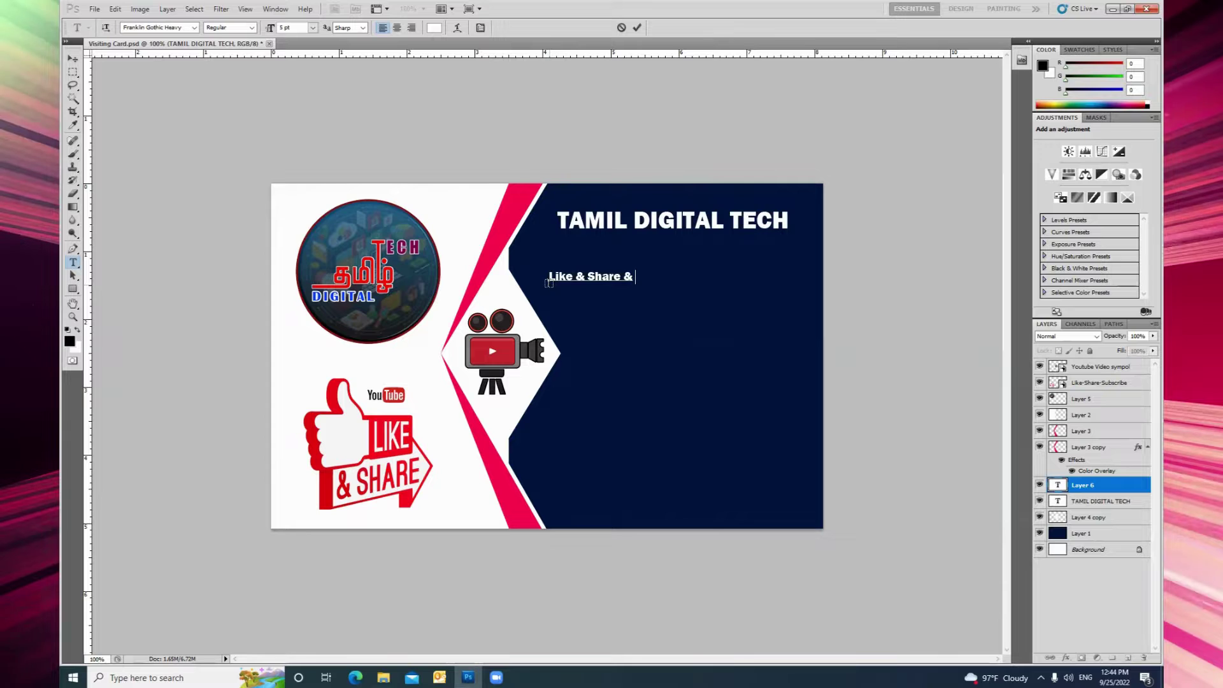
{"action": "type", "text": "Comment & Subscrive"}
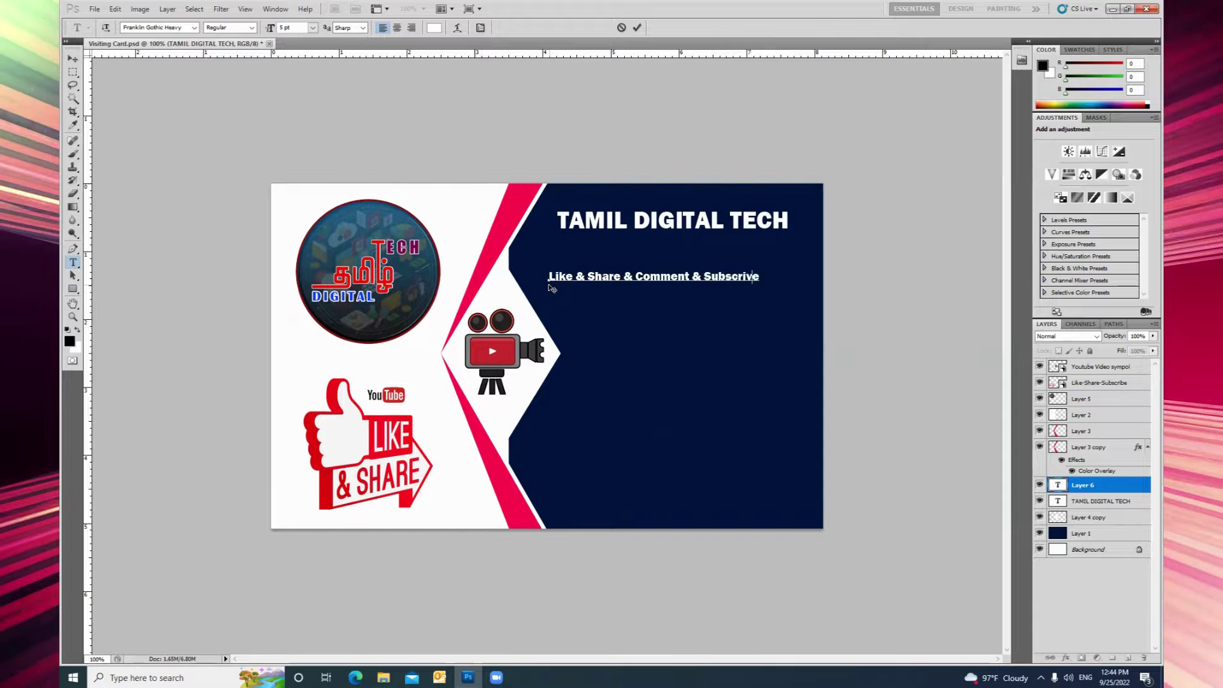
{"action": "key", "text": "BackSpace"}
{"action": "key", "text": "BackSpace"}
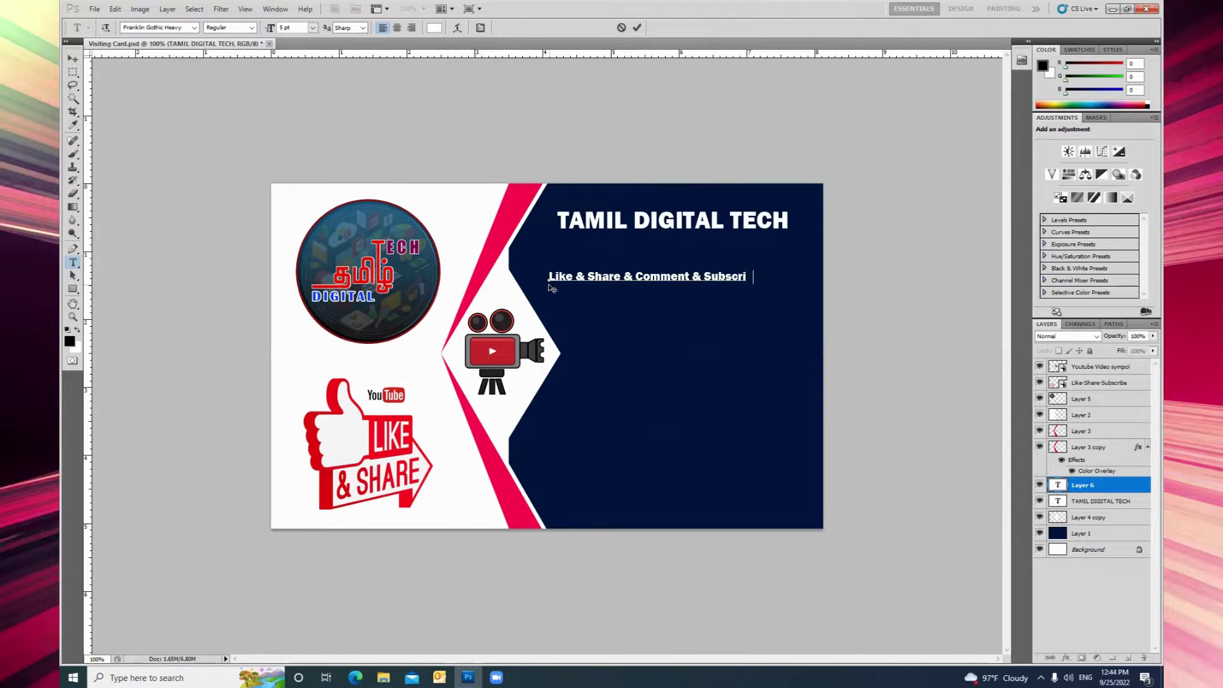
{"action": "key", "text": "ctrl+Return"}
{"action": "mouse_move", "coordinate": [674, 276]}
{"action": "left_mouse_down"}
{"action": "mouse_move", "coordinate": [701, 250]}
{"action": "mouse_move", "coordinate": [693, 236]}
{"action": "left_mouse_up"}
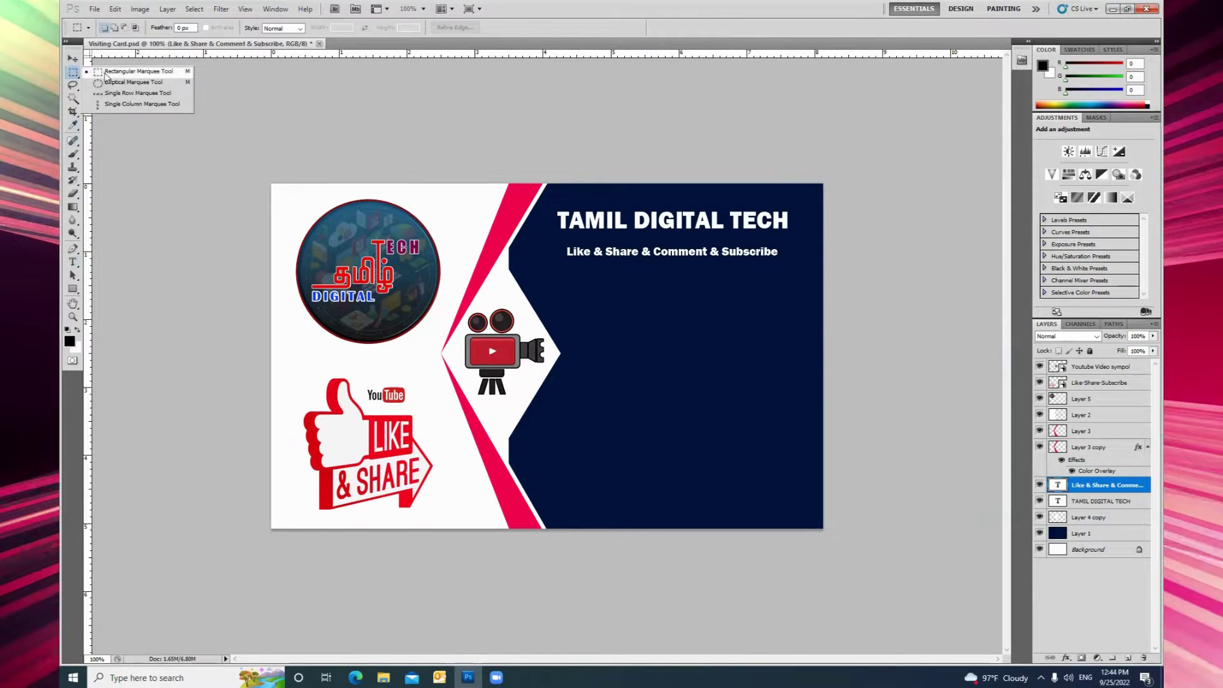
Fill a thin selection under the tagline with pink on a new layer, then deselect.
{"action": "left_click_drag", "start_coordinate": [73, 72], "coordinate": [108, 76]}
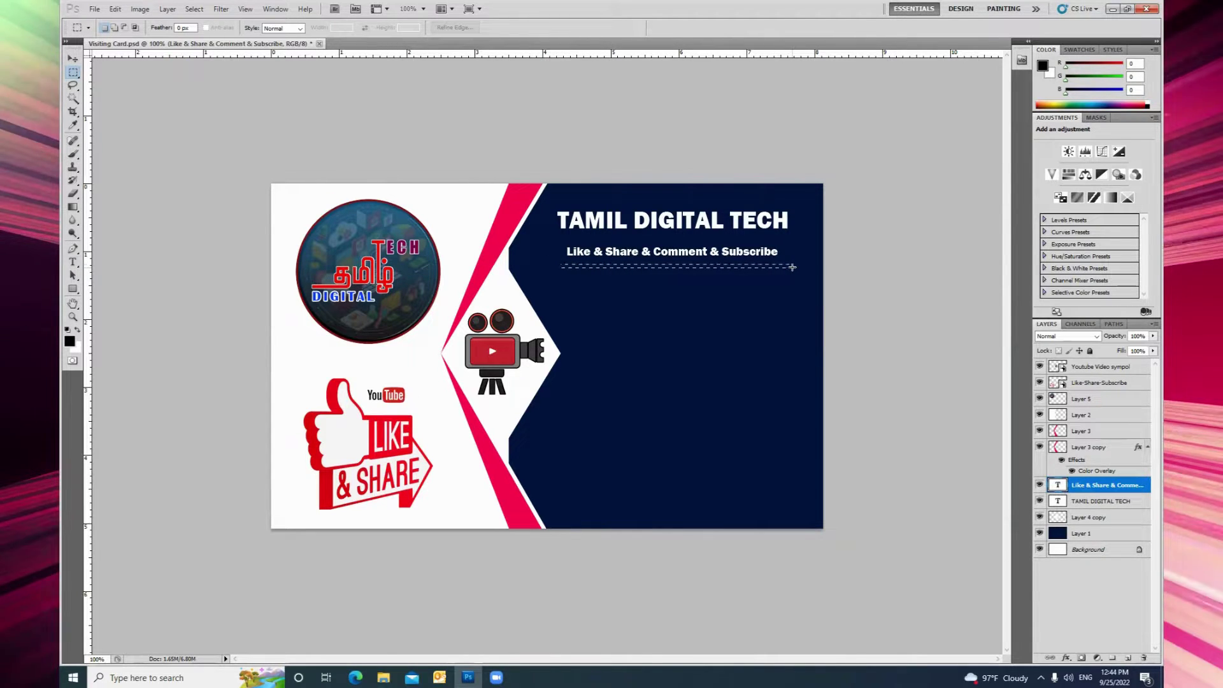
{"action": "left_click", "coordinate": [1129, 658]}
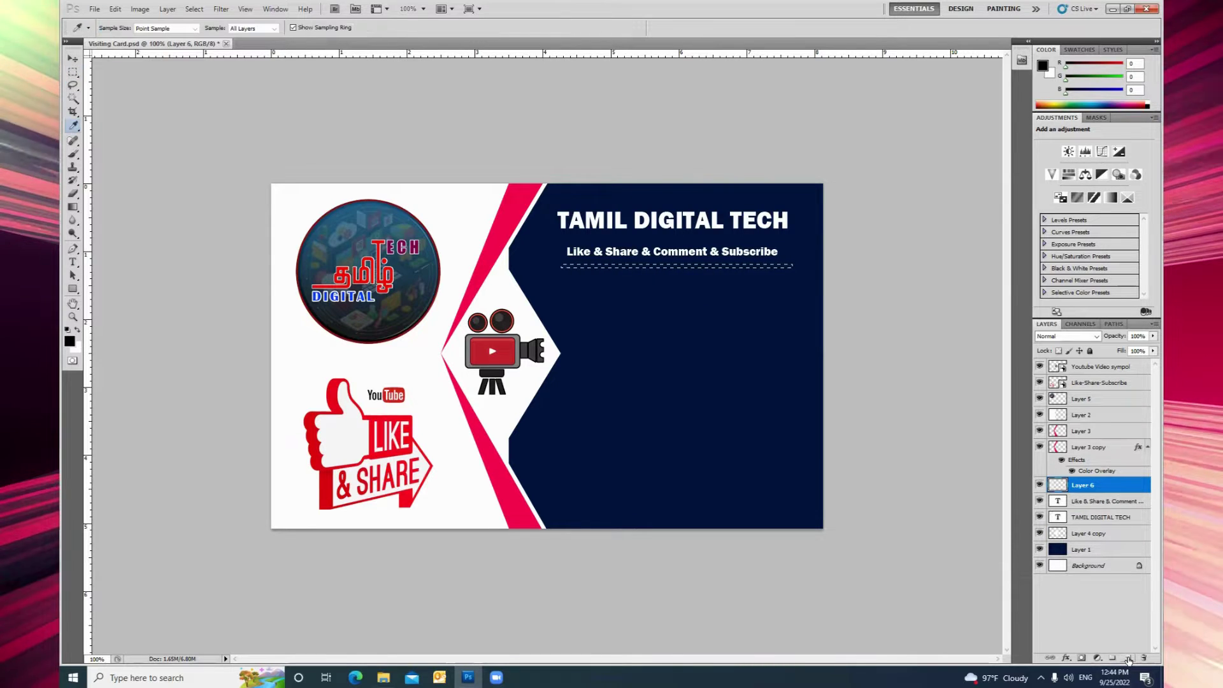
{"action": "key", "text": "shift+F5"}
{"action": "left_click", "coordinate": [599, 212]}
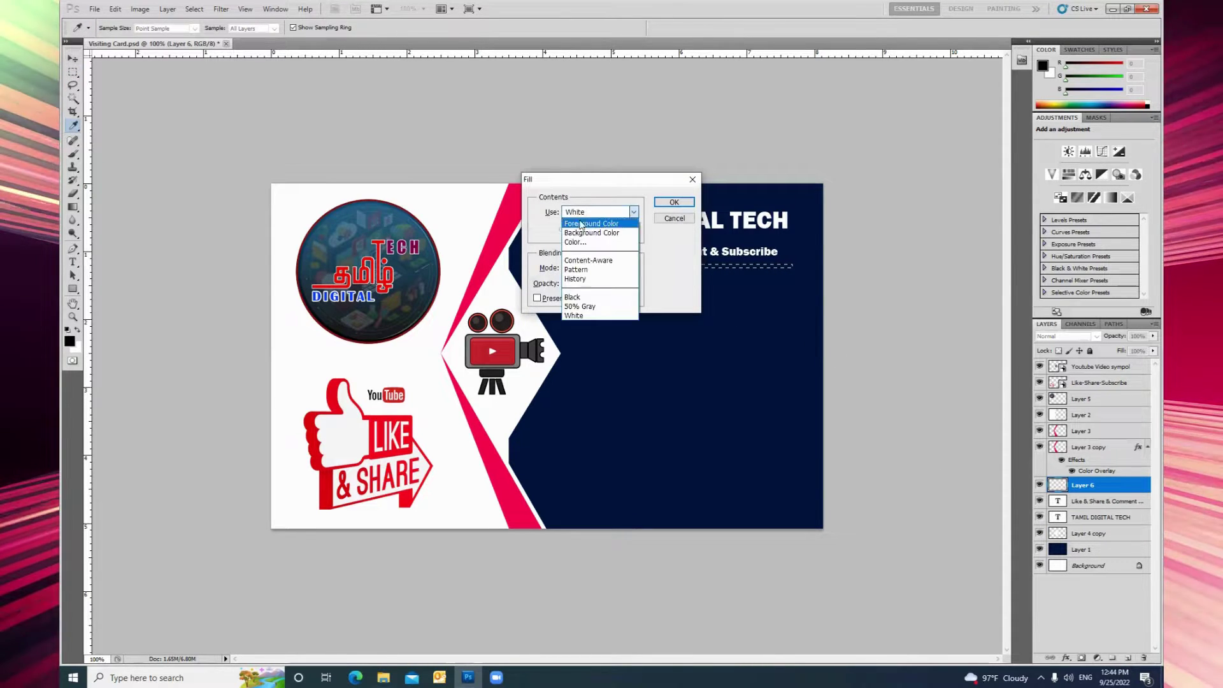
{"action": "left_click", "coordinate": [586, 240]}
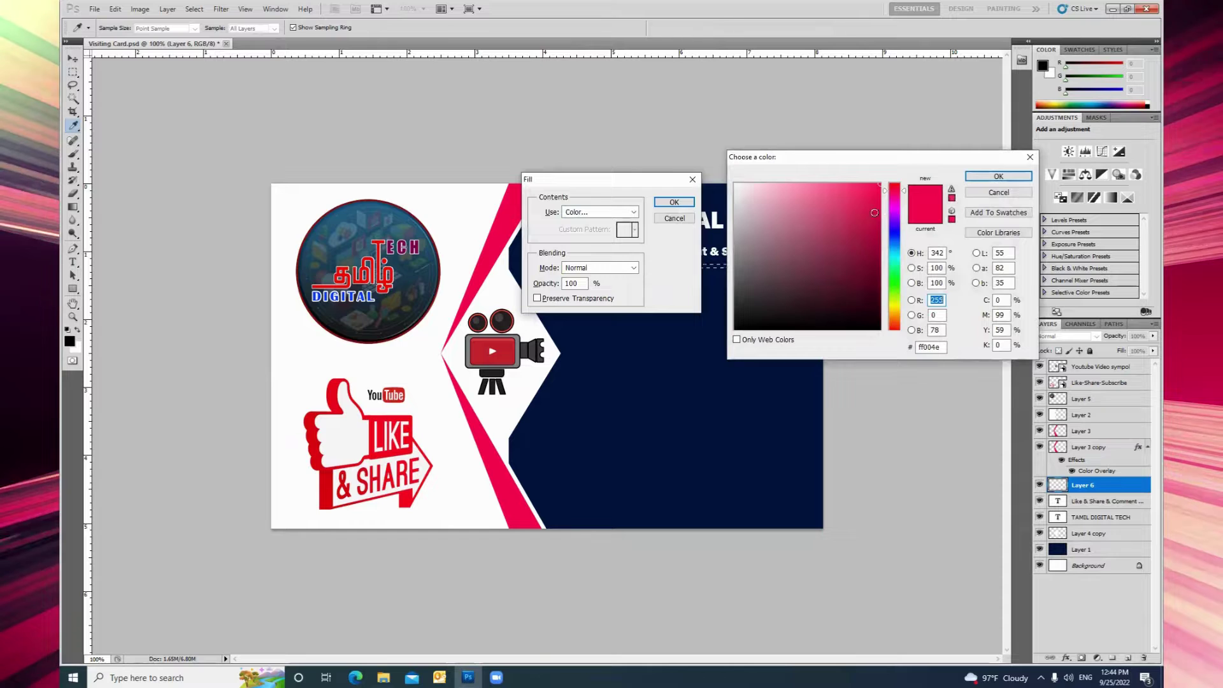
{"action": "left_click", "coordinate": [866, 233]}
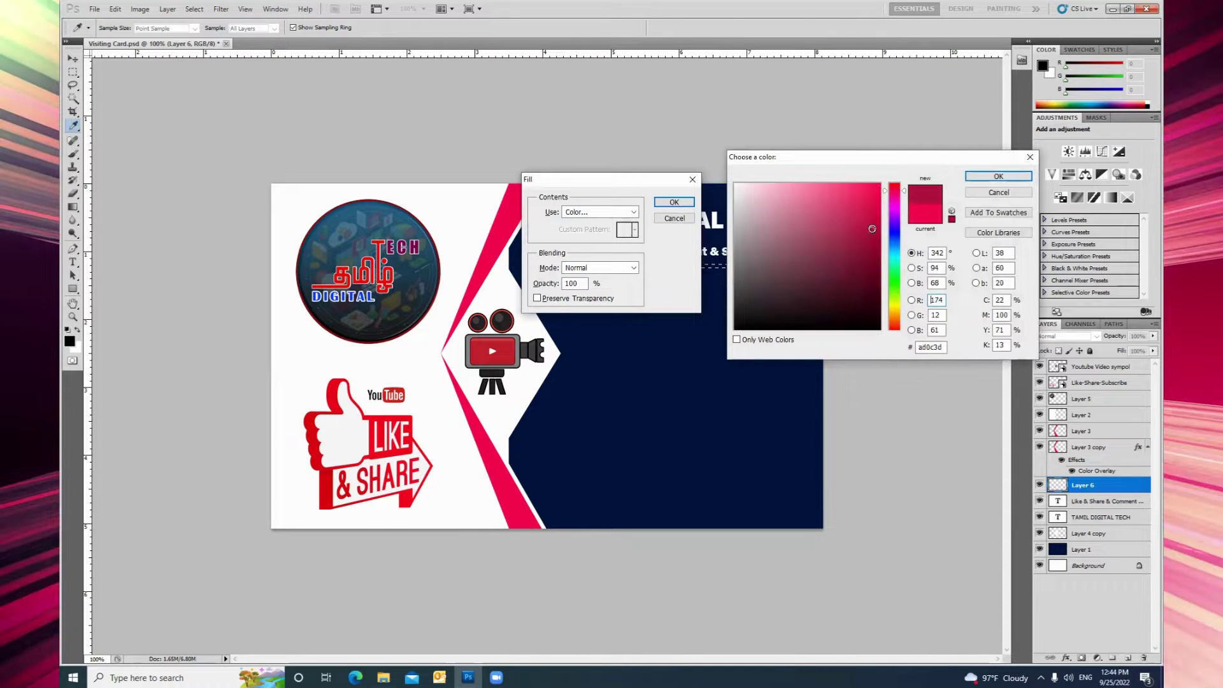
{"action": "mouse_move", "coordinate": [867, 234]}
{"action": "left_mouse_down"}
{"action": "mouse_move", "coordinate": [848, 200]}
{"action": "mouse_move", "coordinate": [863, 218]}
{"action": "mouse_move", "coordinate": [879, 199]}
{"action": "left_mouse_up"}
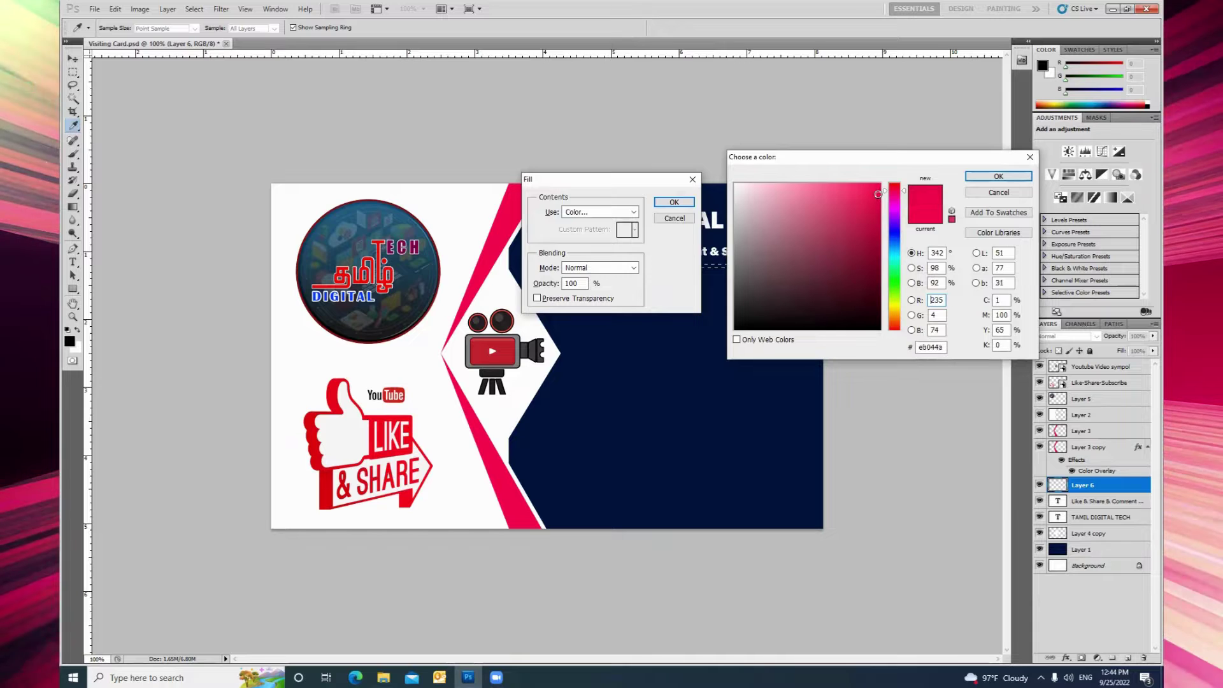
{"action": "left_click", "coordinate": [998, 176]}
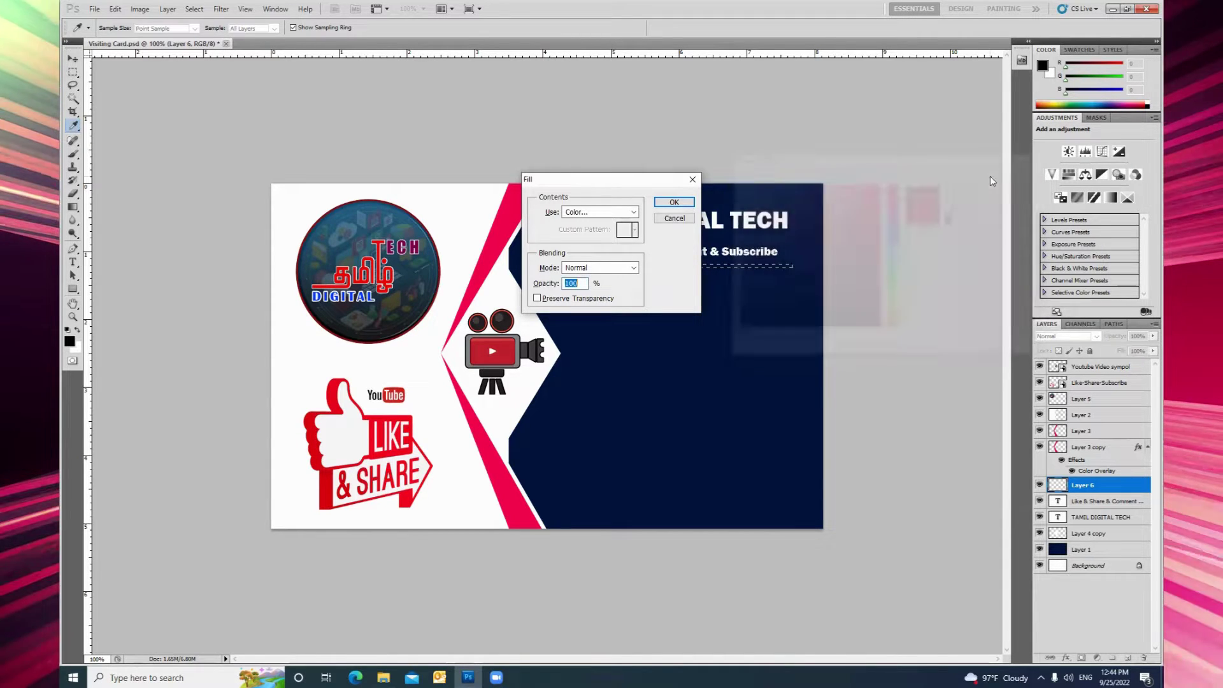
{"action": "left_click", "coordinate": [673, 202]}
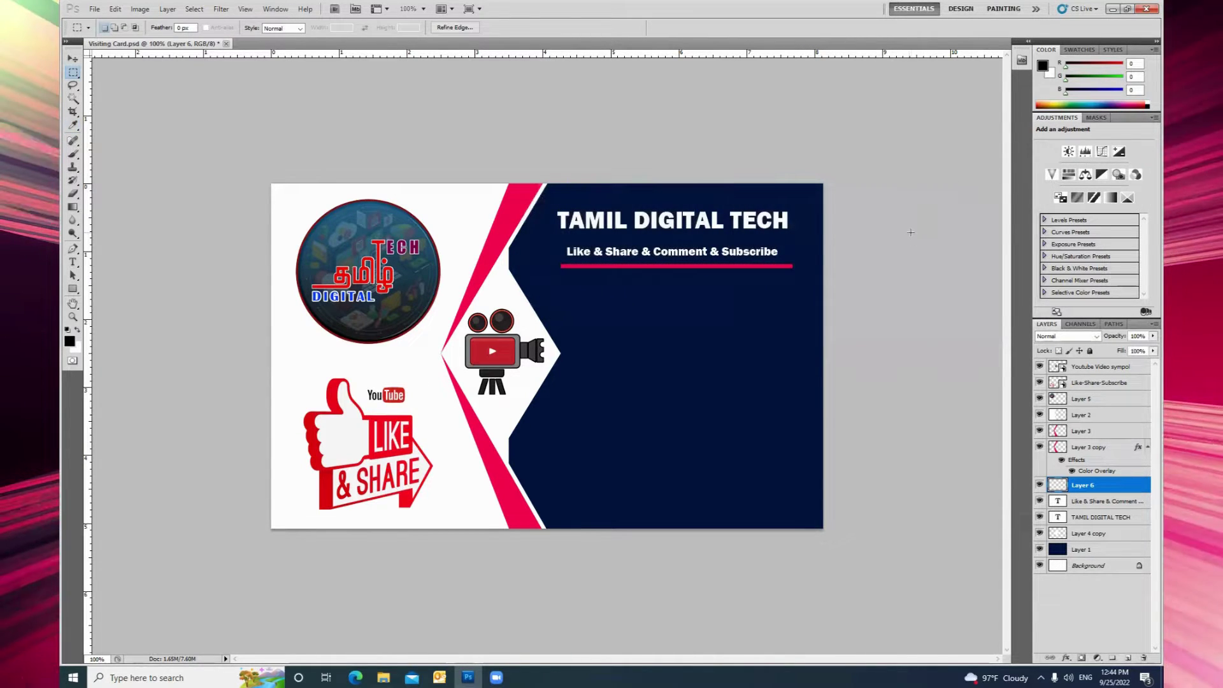
{"action": "key", "text": "ctrl+d"}
Start a text box on the navy panel and copy the whole description from Text.txt.
{"action": "left_click", "coordinate": [72, 264]}
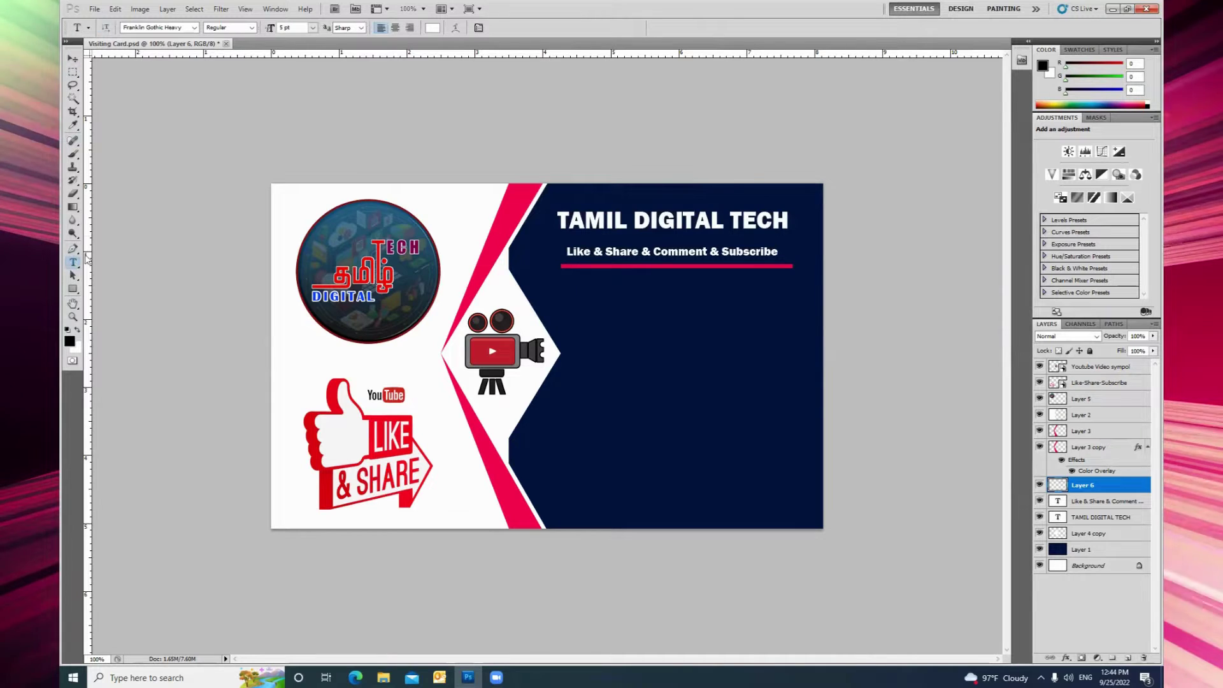
{"action": "left_click", "coordinate": [601, 315]}
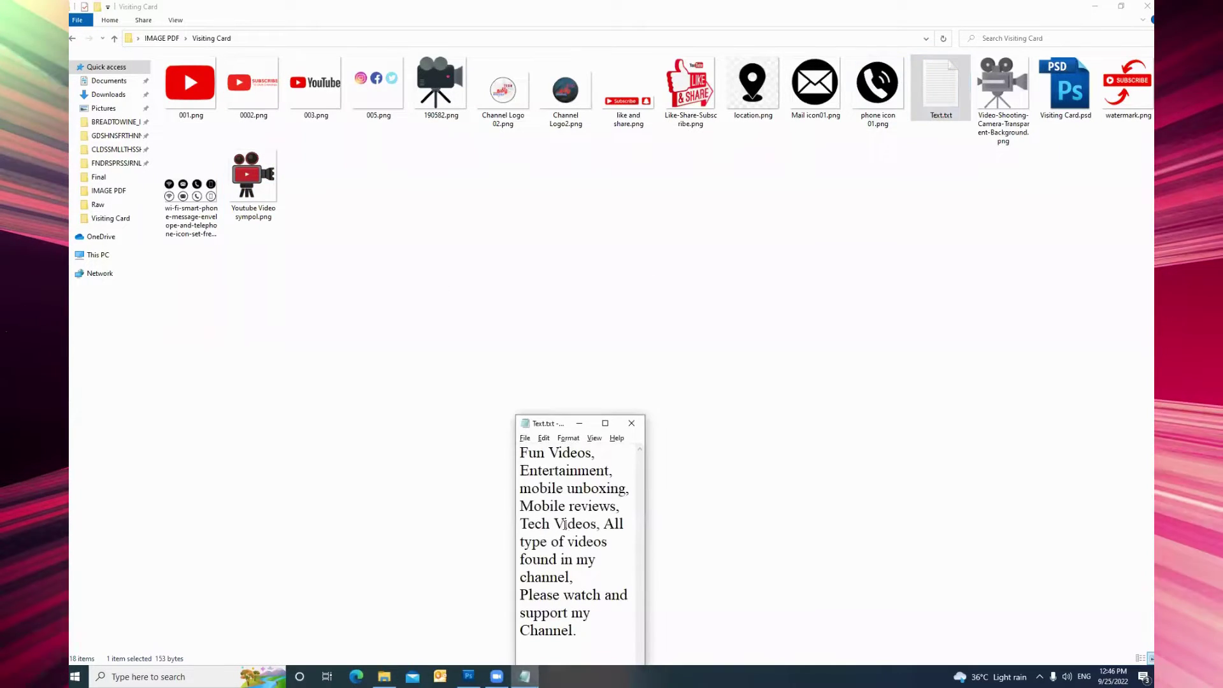
{"action": "left_click", "coordinate": [605, 423]}
{"action": "key", "text": "ctrl+a"}
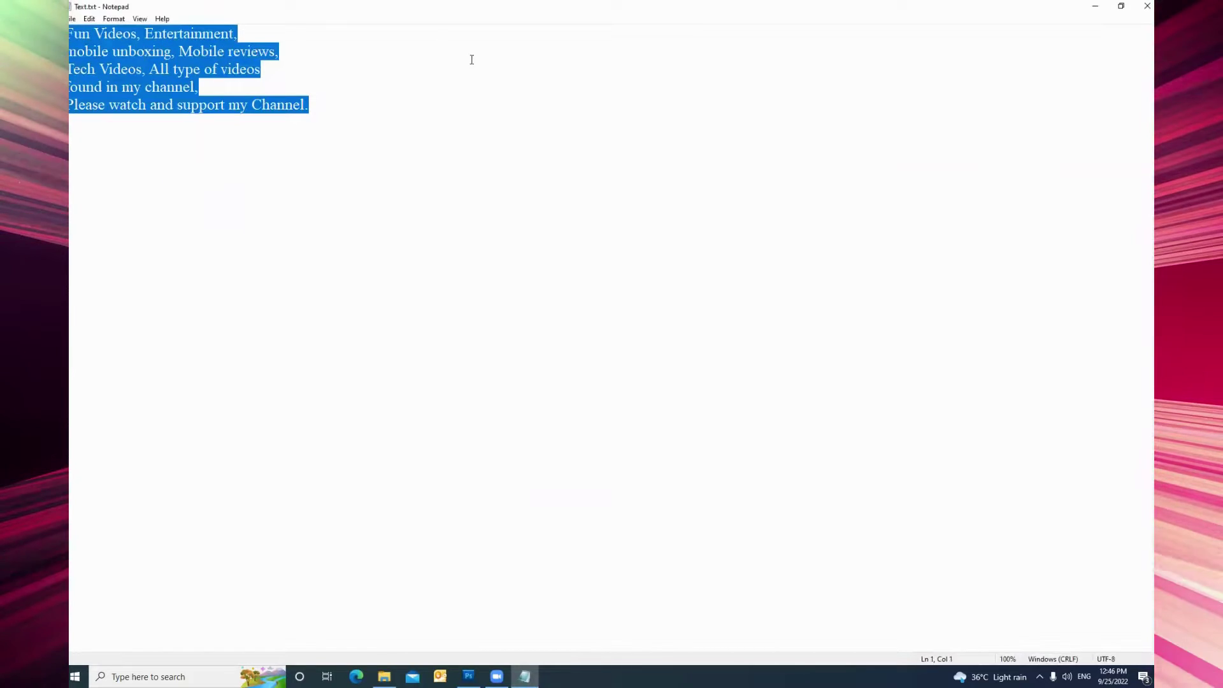
{"action": "key", "text": "ctrl+c"}
{"action": "key", "text": "alt+Tab"}
{"action": "key", "text": "alt+Tab"}
Paste the description into the text box and shift it slightly left and up.
{"action": "key", "text": "ctrl+v"}
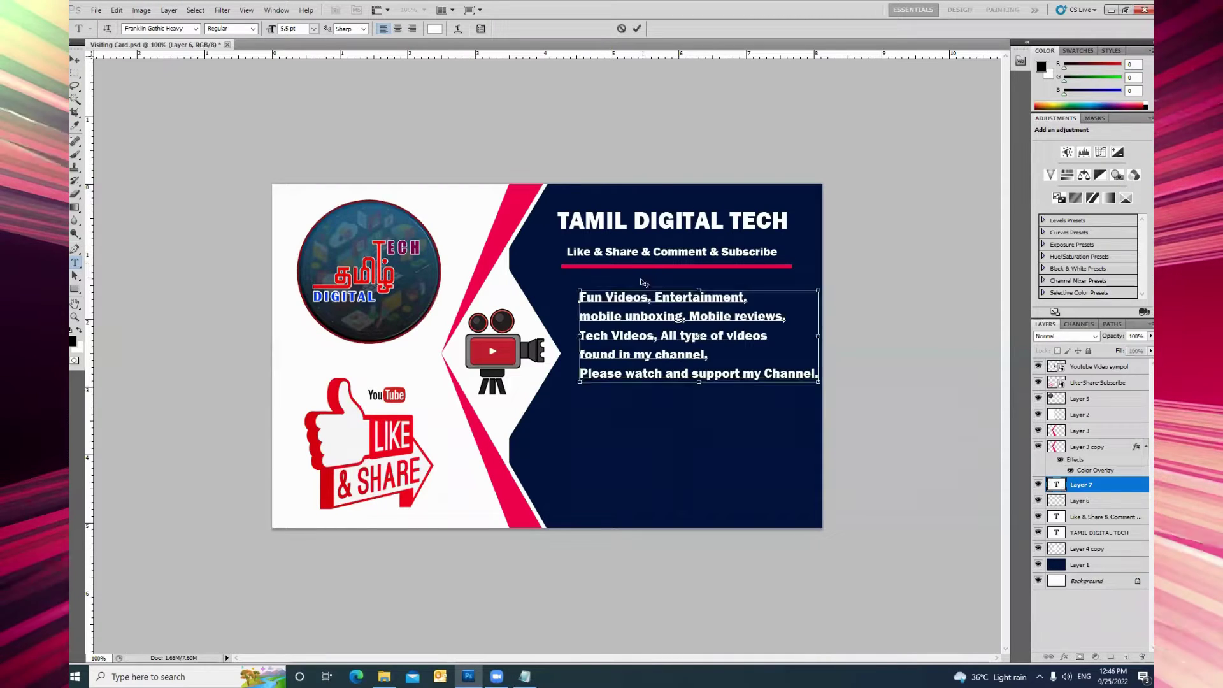
{"action": "key", "text": "ctrl+Return"}
{"action": "key", "text": "ctrl+Return"}
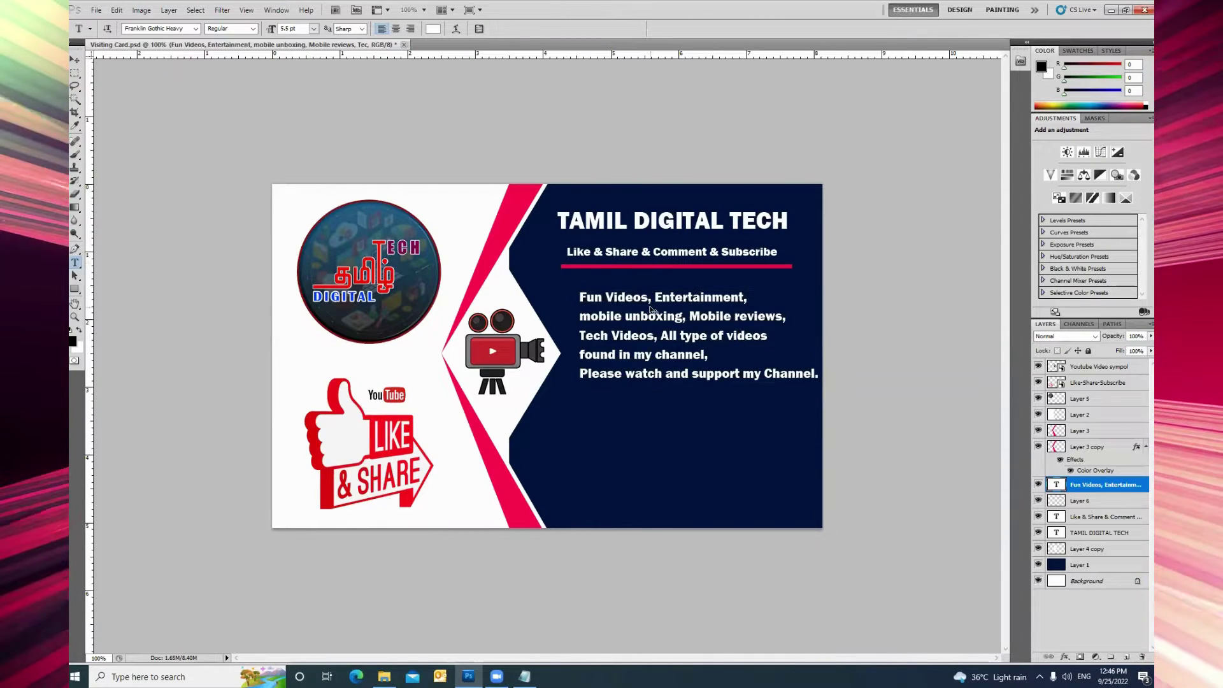
{"action": "left_click_drag", "start_coordinate": [642, 313], "coordinate": [637, 308]}
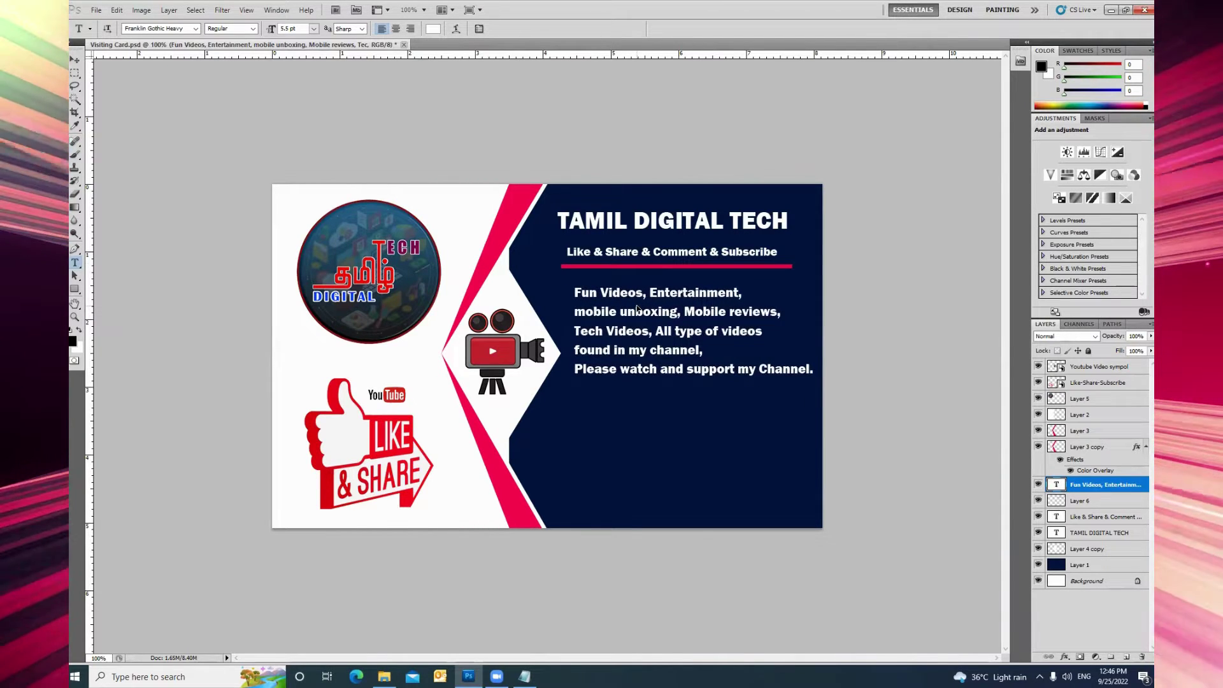
Rewrap the description so the line breaks after 'Please'.
{"action": "left_click", "coordinate": [716, 353]}
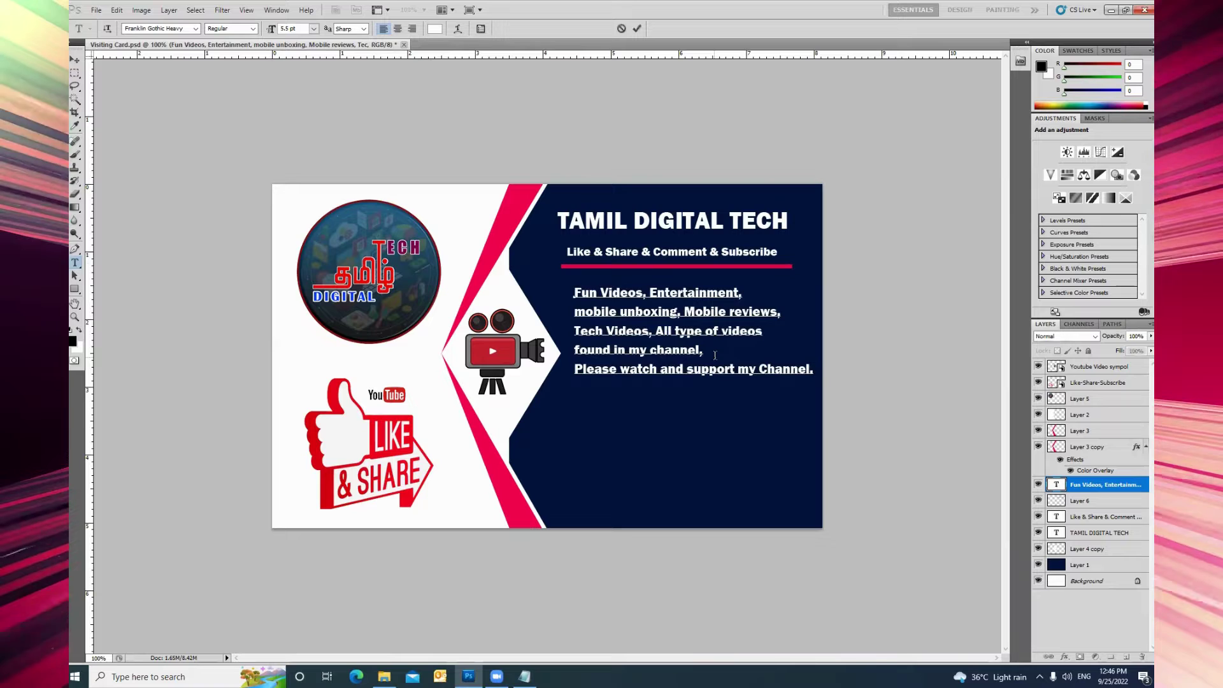
{"action": "key", "text": "Delete"}
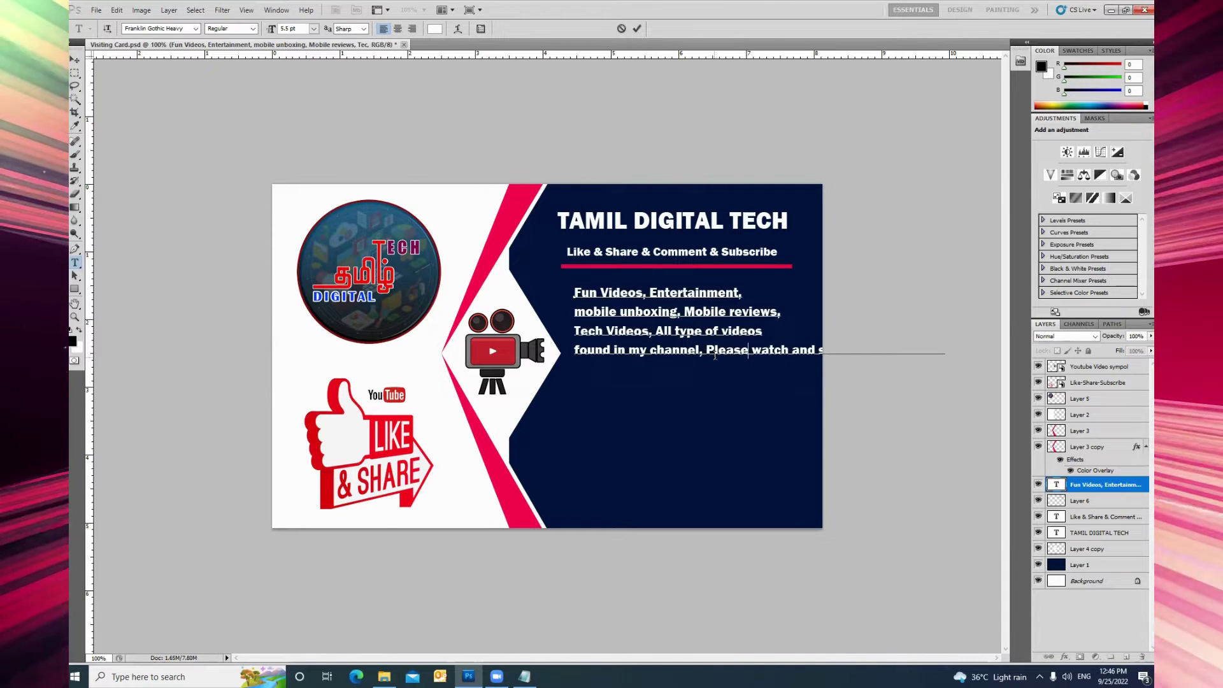
{"action": "key", "text": "Delete"}
{"action": "key", "text": "Return"}
{"action": "key", "text": "ctrl+Return"}
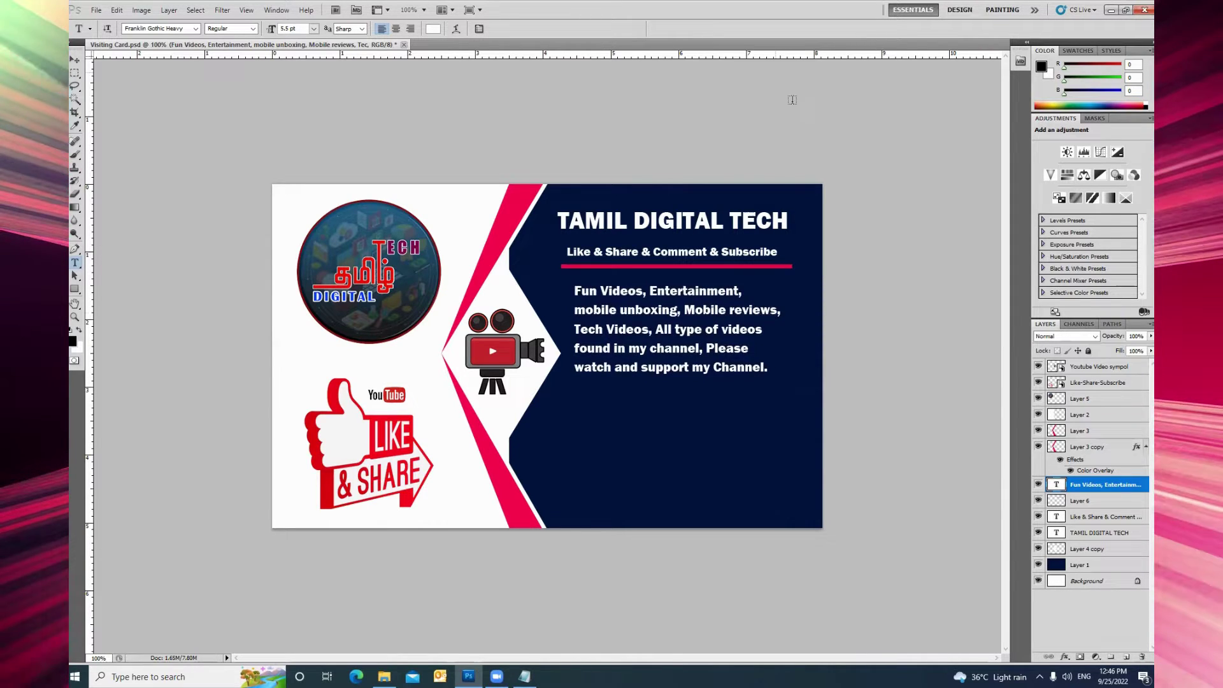
Select Mail icon01.png and phone icon 01.png in the Visiting Card folder and drag them into Photoshop.
{"action": "key", "text": "alt+Tab"}
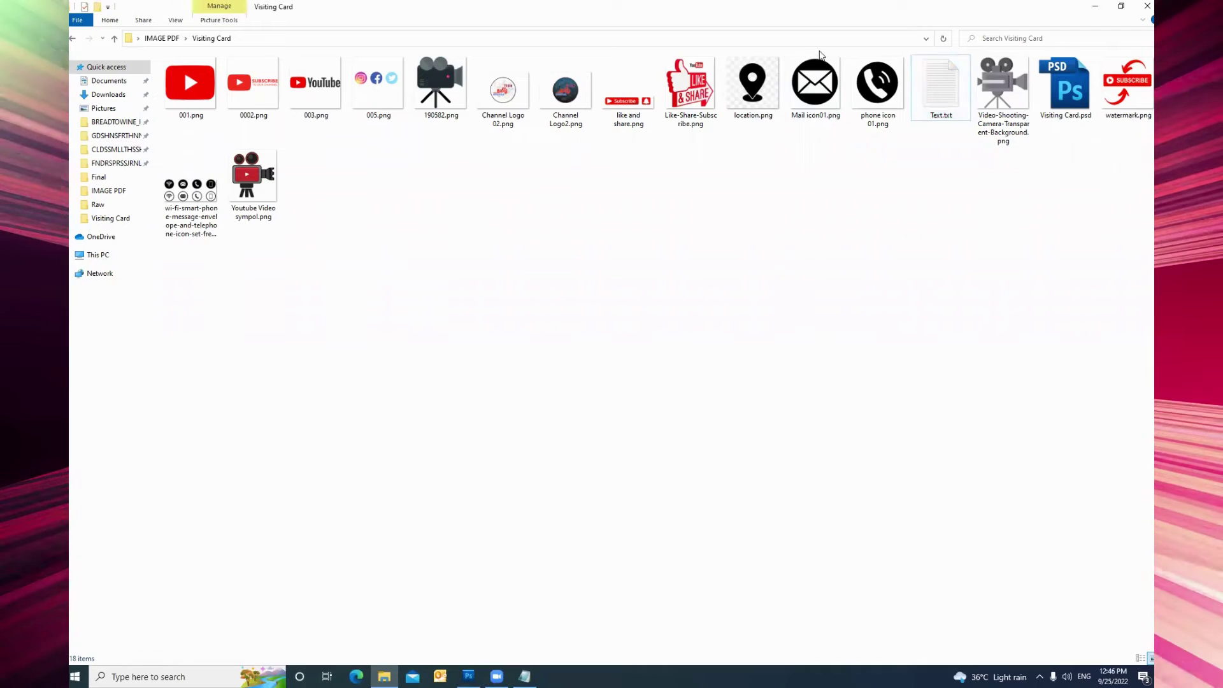
{"action": "left_click", "coordinate": [815, 83]}
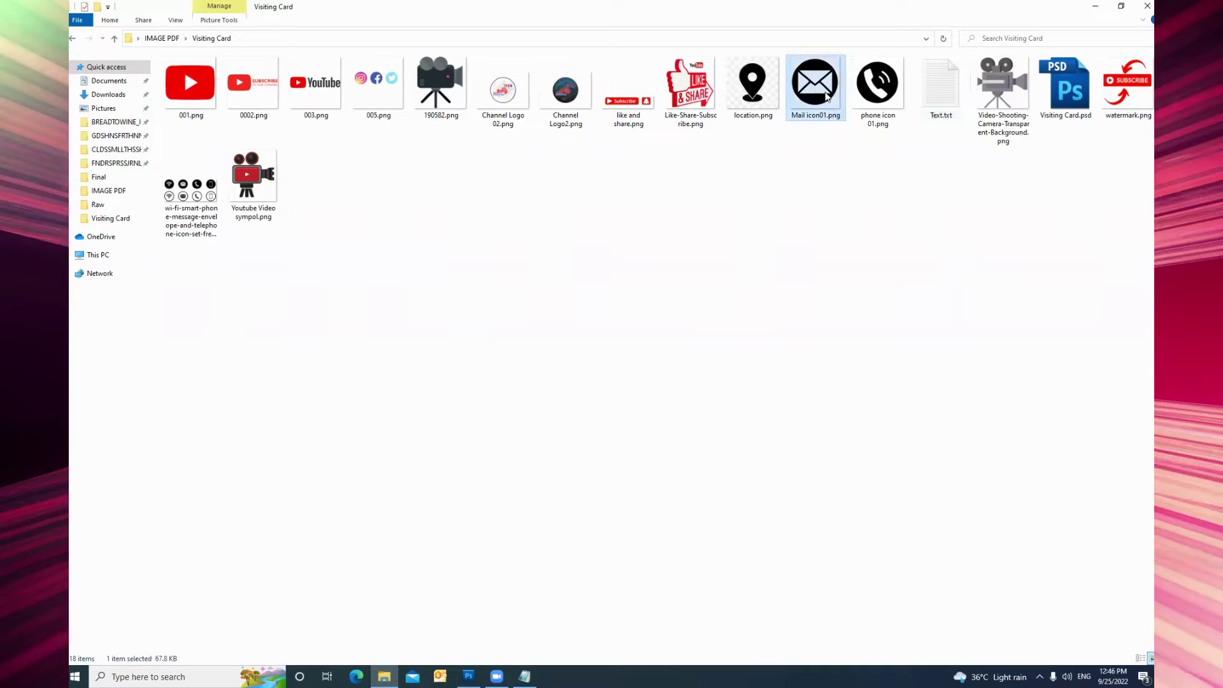
{"action": "left_click", "coordinate": [876, 108], "text": "ctrl"}
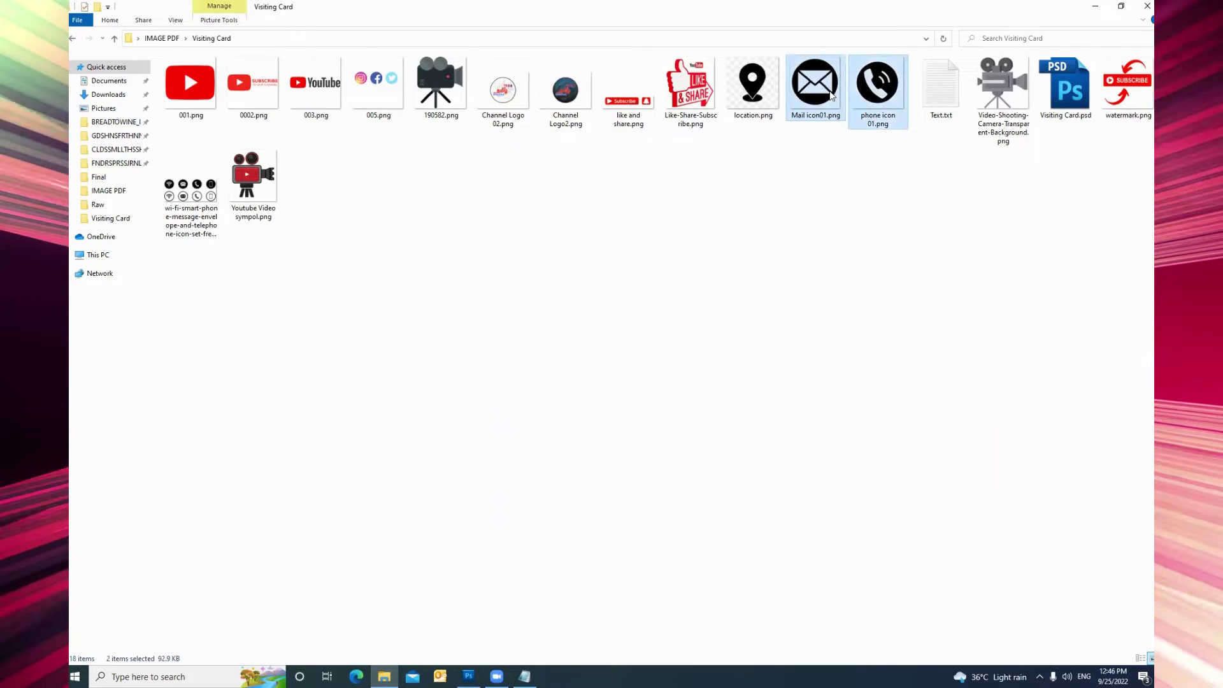
{"action": "left_click", "coordinate": [858, 59]}
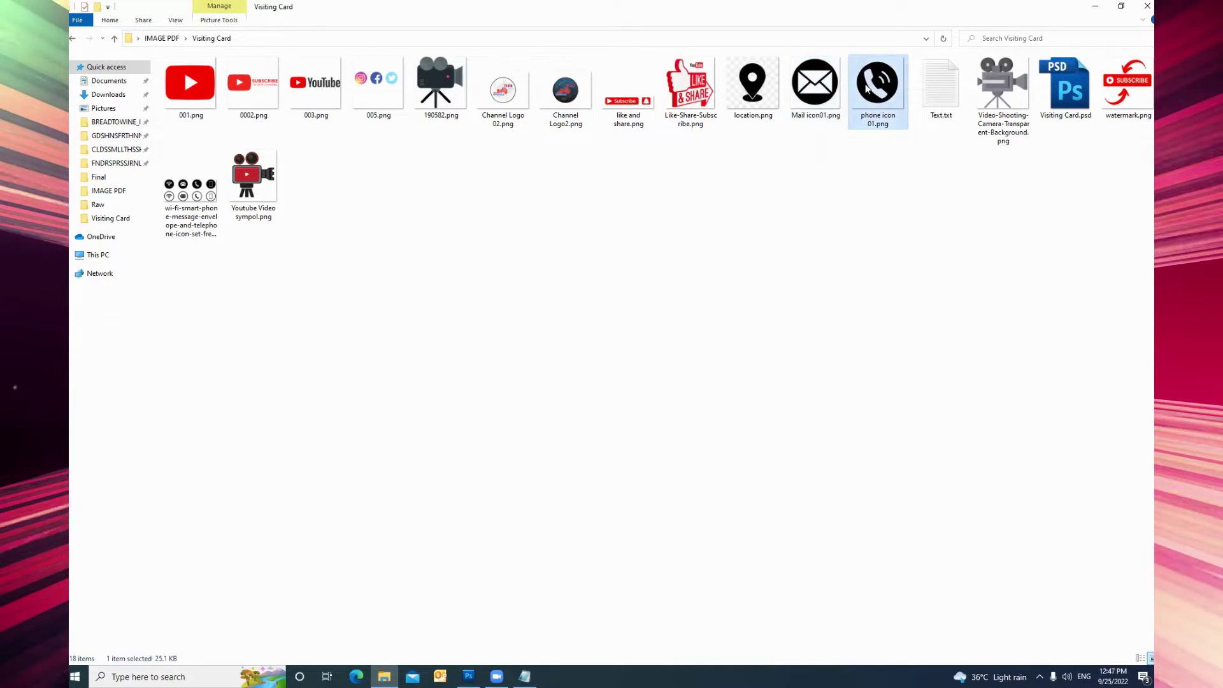
{"action": "left_click", "coordinate": [816, 83], "text": "ctrl"}
{"action": "left_click_drag", "start_coordinate": [878, 82], "coordinate": [448, 67]}
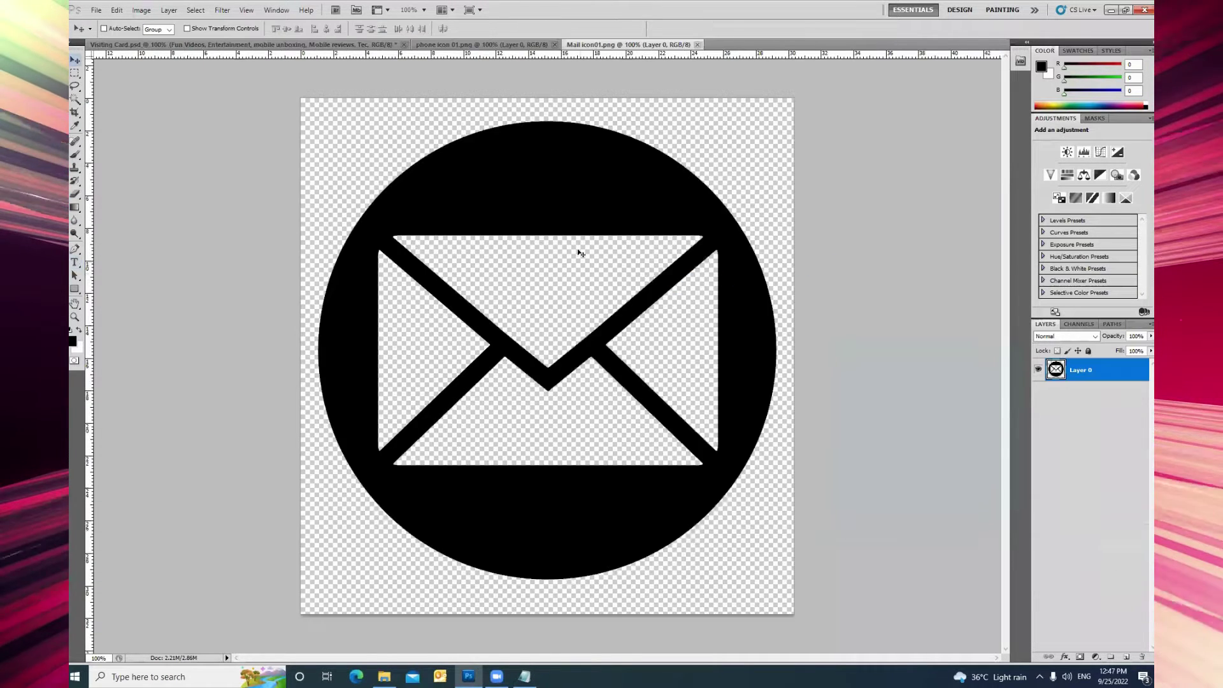
Give the phone icon layer a white Color Overlay.
{"action": "right_click", "coordinate": [581, 253]}
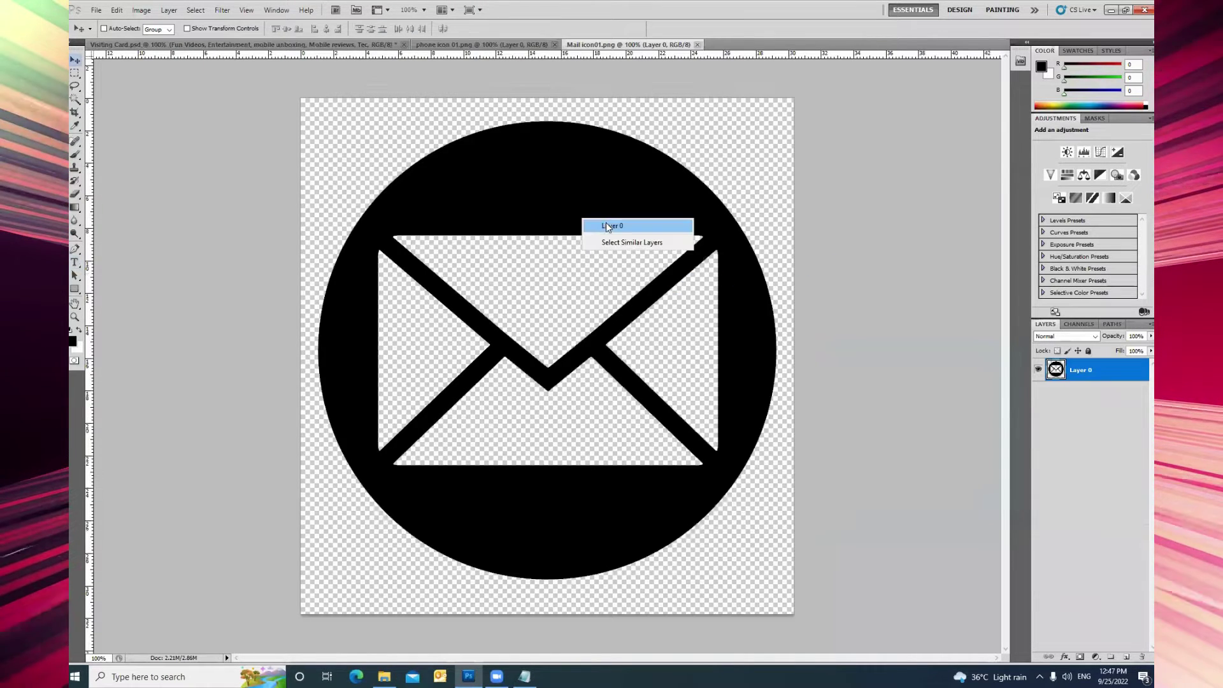
{"action": "left_click", "coordinate": [606, 223]}
{"action": "key", "text": "ctrl+shift+Tab"}
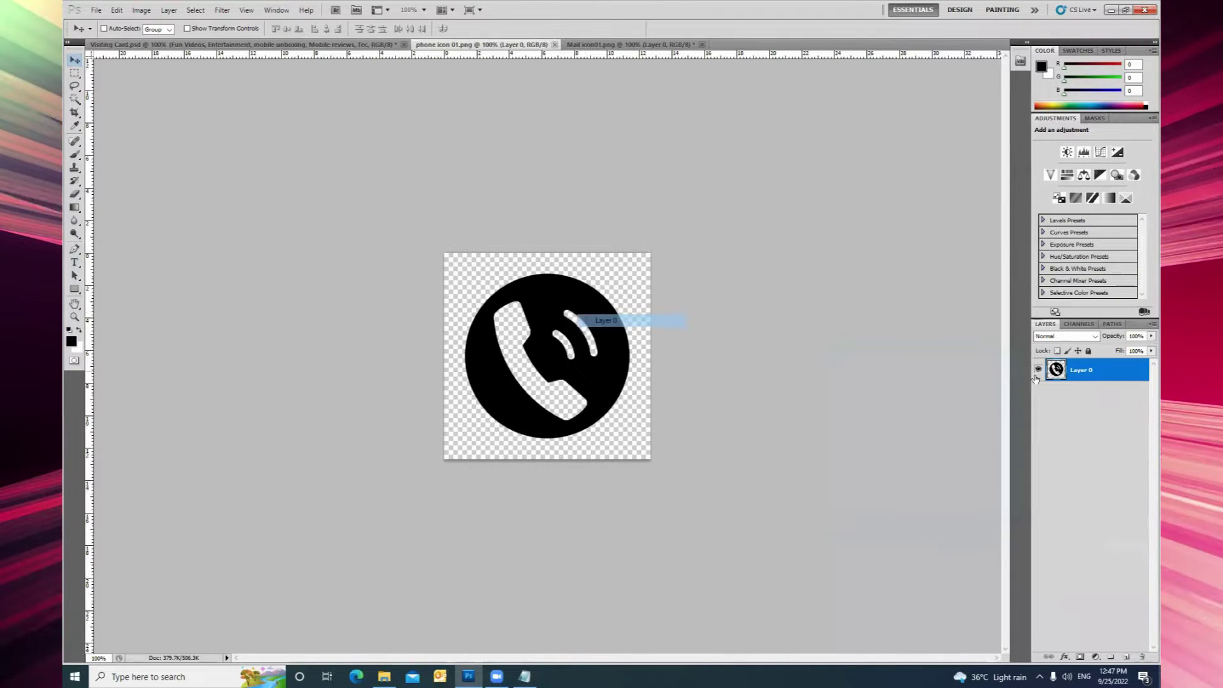
{"action": "left_click", "coordinate": [1061, 659]}
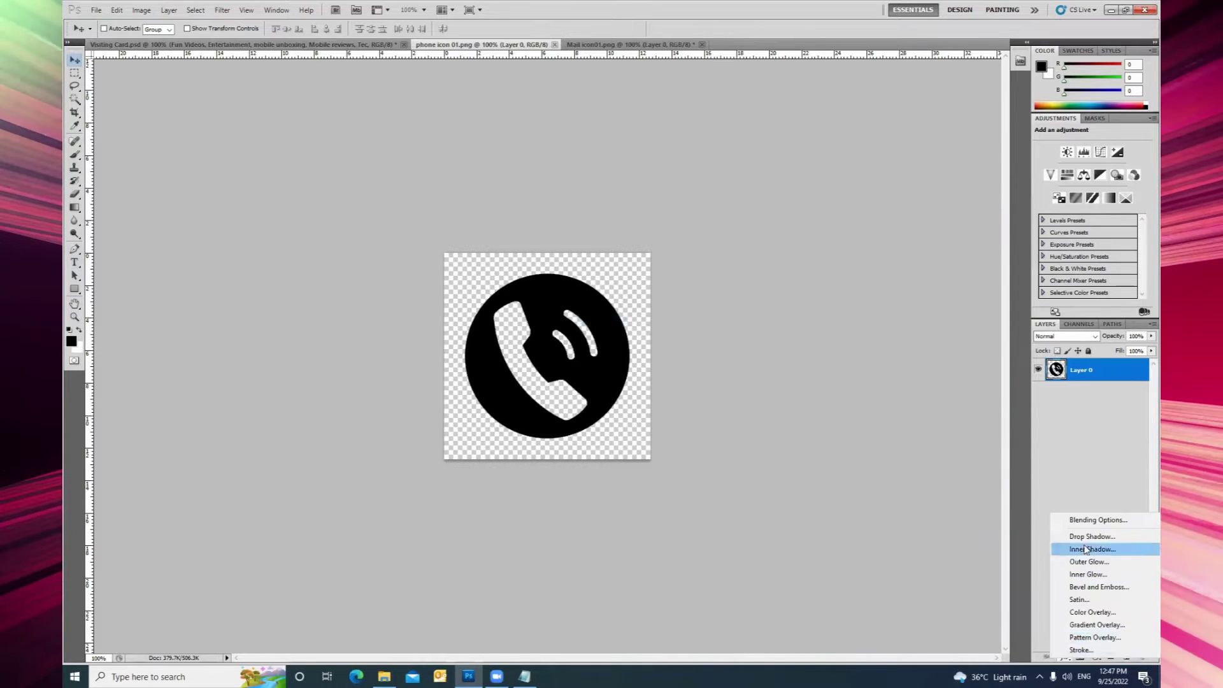
{"action": "left_click", "coordinate": [1087, 514]}
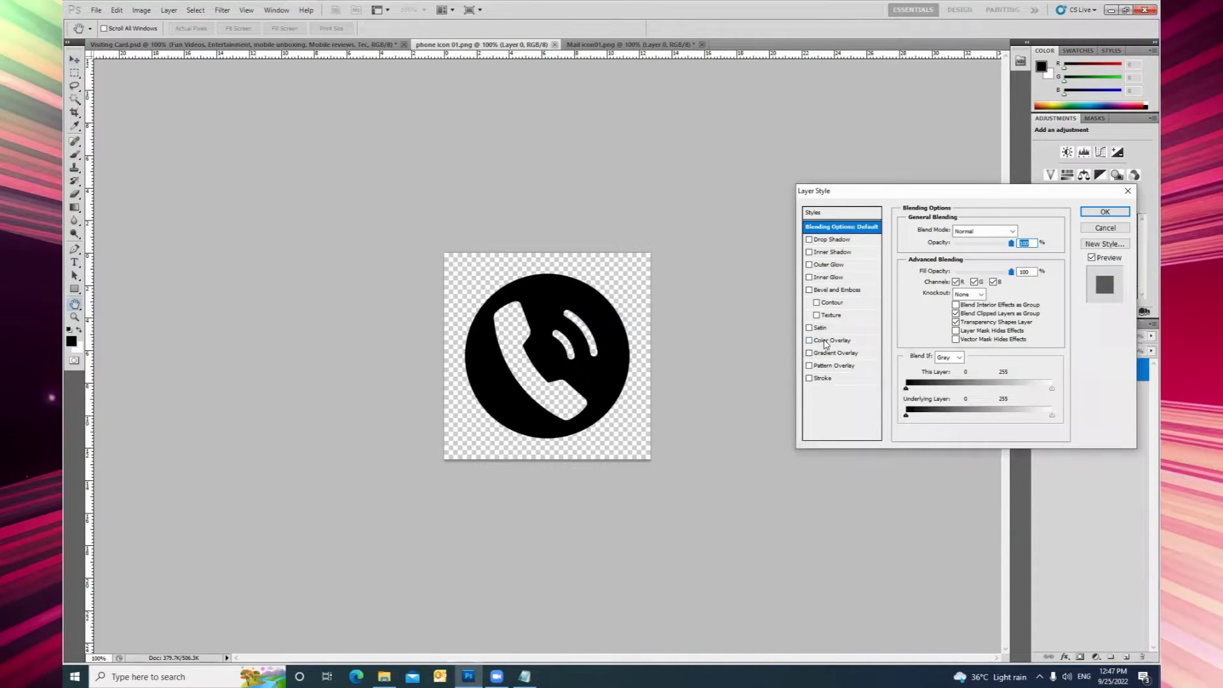
{"action": "left_click", "coordinate": [833, 340]}
{"action": "left_click", "coordinate": [1017, 231]}
{"action": "left_click", "coordinate": [732, 185]}
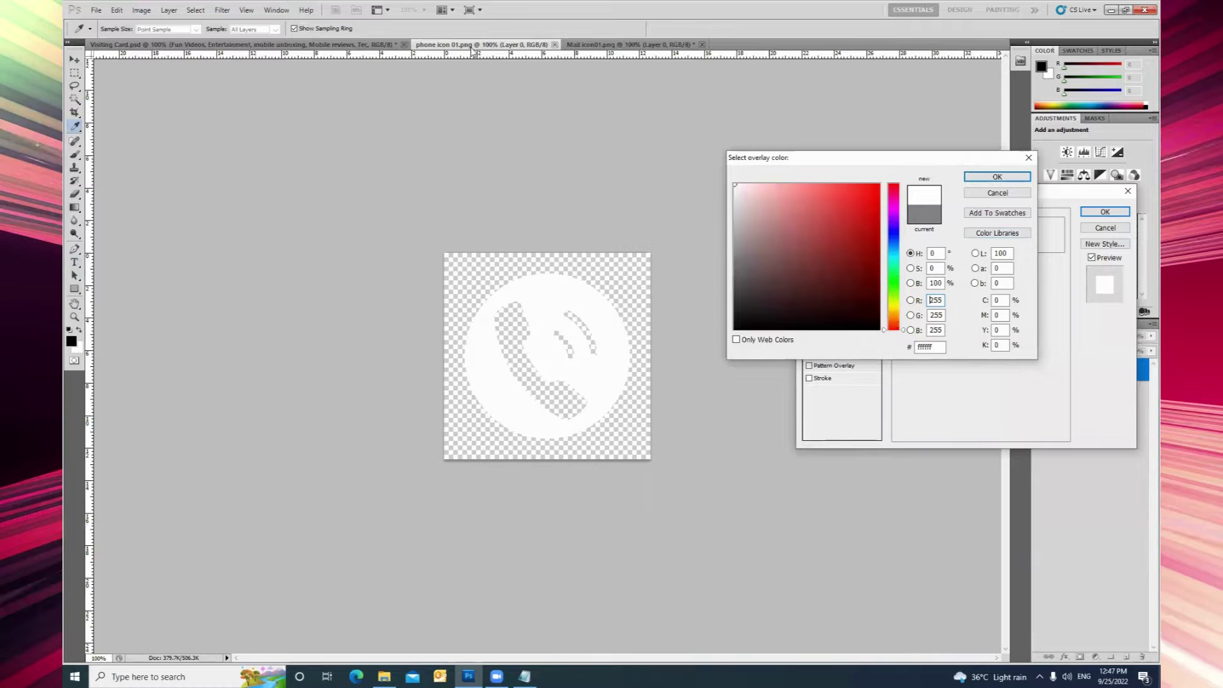
{"action": "left_click", "coordinate": [999, 172]}
{"action": "key", "text": "Return"}
Bring the white phone icon into Visiting Card.psd, shrink it, and place it below the description.
{"action": "right_click", "coordinate": [549, 324]}
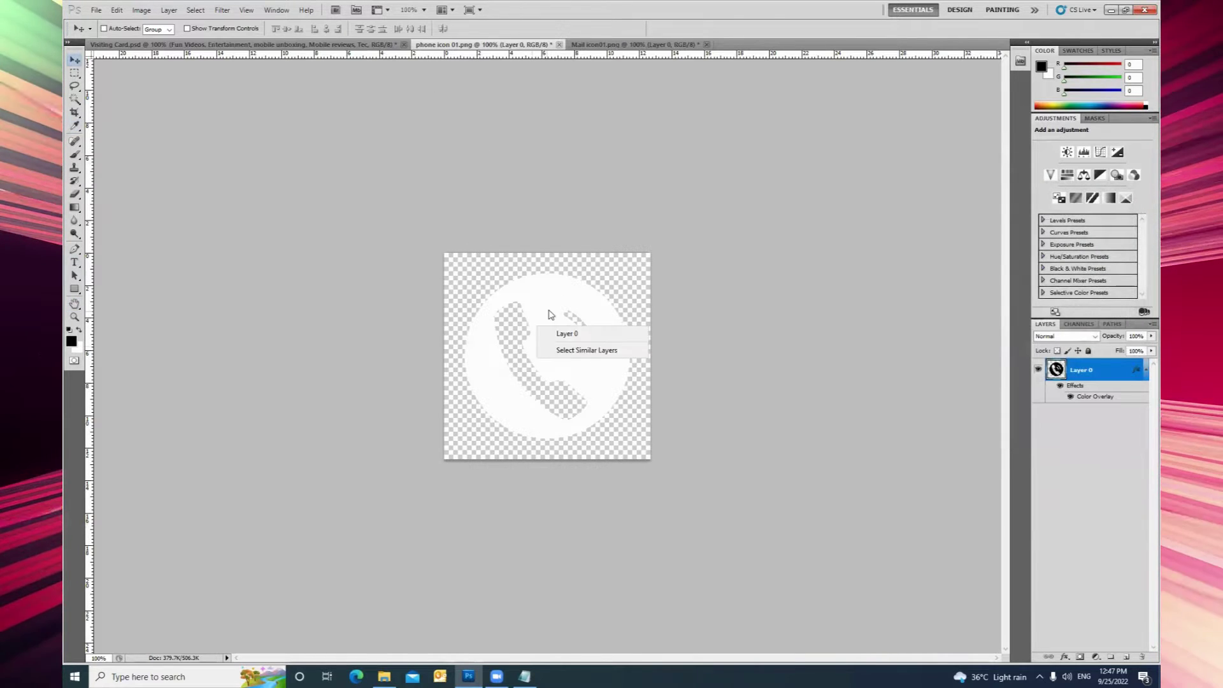
{"action": "left_click", "coordinate": [573, 316]}
{"action": "mouse_move", "coordinate": [473, 197]}
{"action": "left_mouse_down"}
{"action": "mouse_move", "coordinate": [237, 37]}
{"action": "mouse_move", "coordinate": [574, 430]}
{"action": "left_mouse_up"}
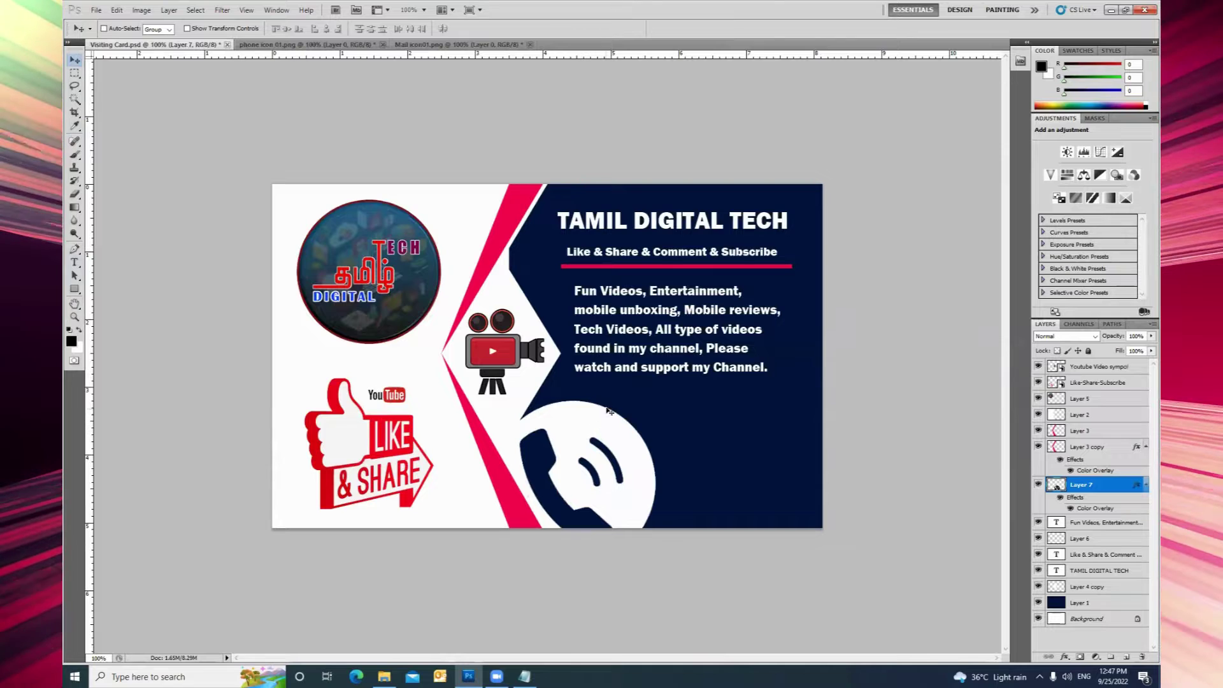
{"action": "key", "text": "ctrl+t"}
{"action": "mouse_move", "coordinate": [657, 398]}
{"action": "left_mouse_down"}
{"action": "mouse_move", "coordinate": [575, 448]}
{"action": "mouse_move", "coordinate": [593, 410]}
{"action": "left_mouse_up"}
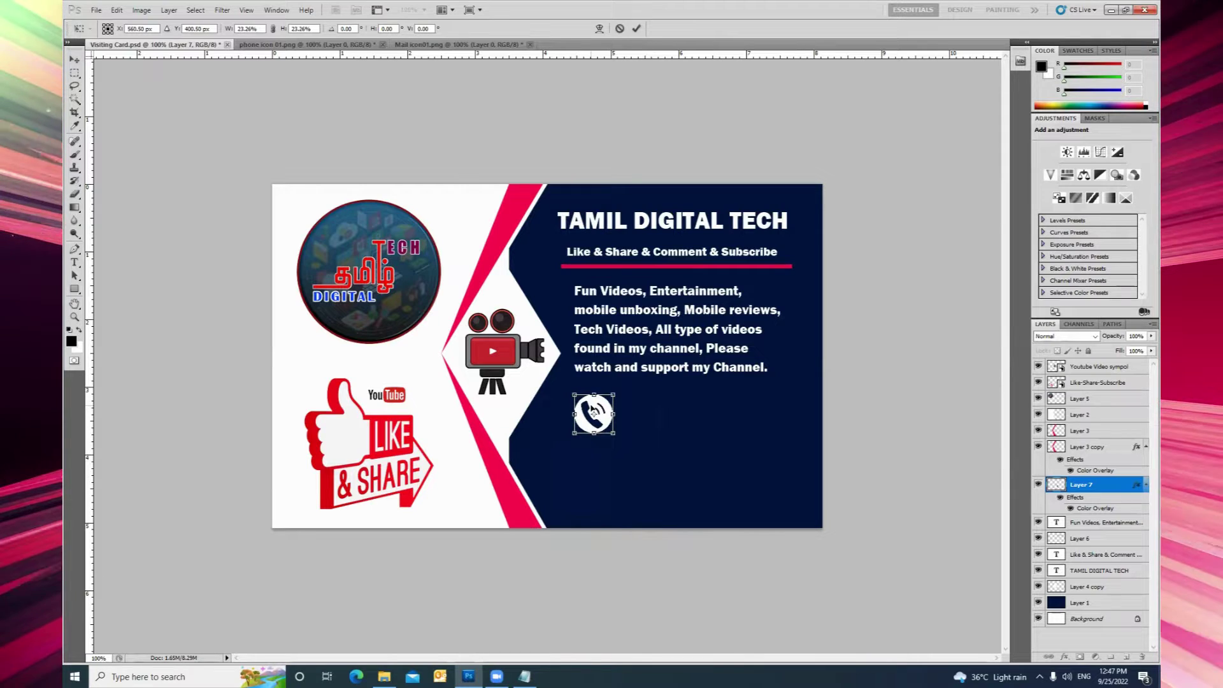
{"action": "key", "text": "Return"}
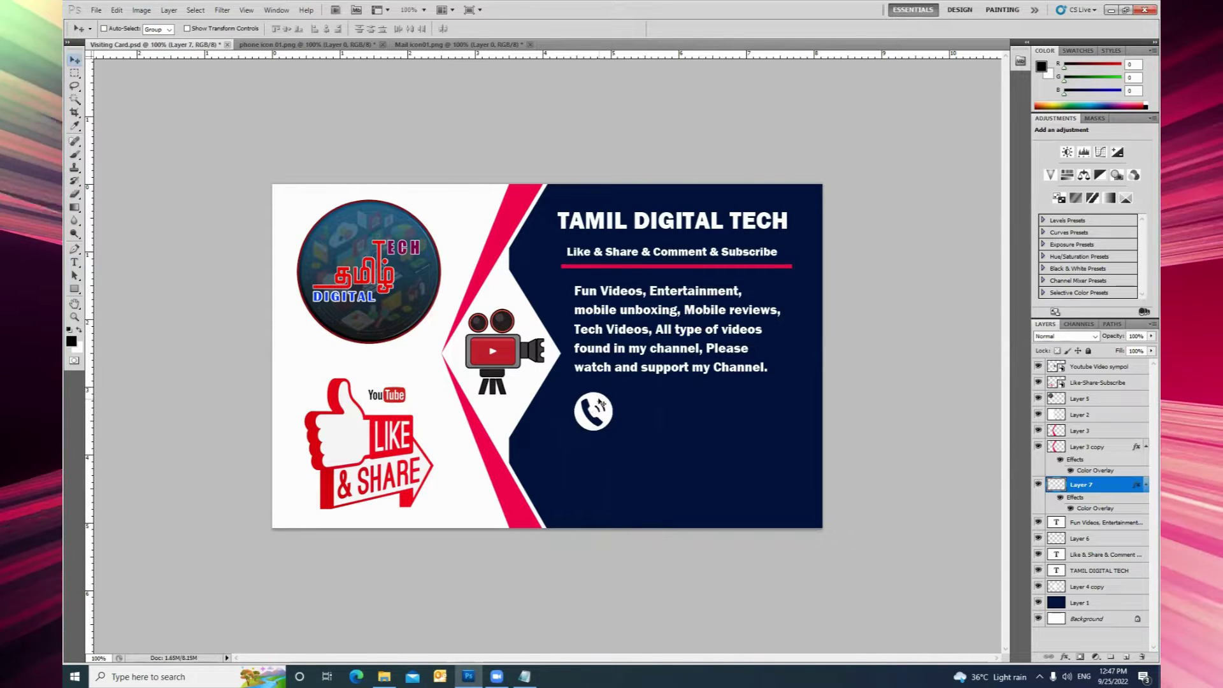
{"action": "left_click_drag", "start_coordinate": [599, 400], "coordinate": [600, 401]}
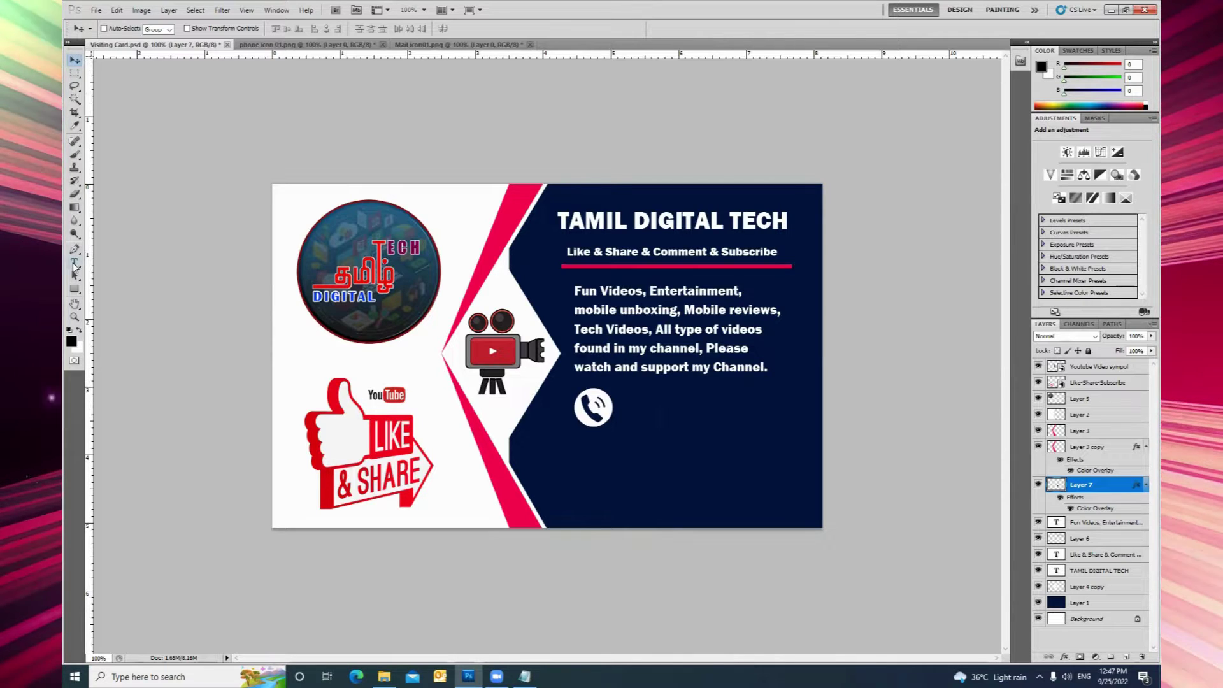
{"action": "left_click", "coordinate": [74, 263]}
Type the channel's phone number beside the phone icon and shift it slightly left.
{"action": "left_click", "coordinate": [633, 405]}
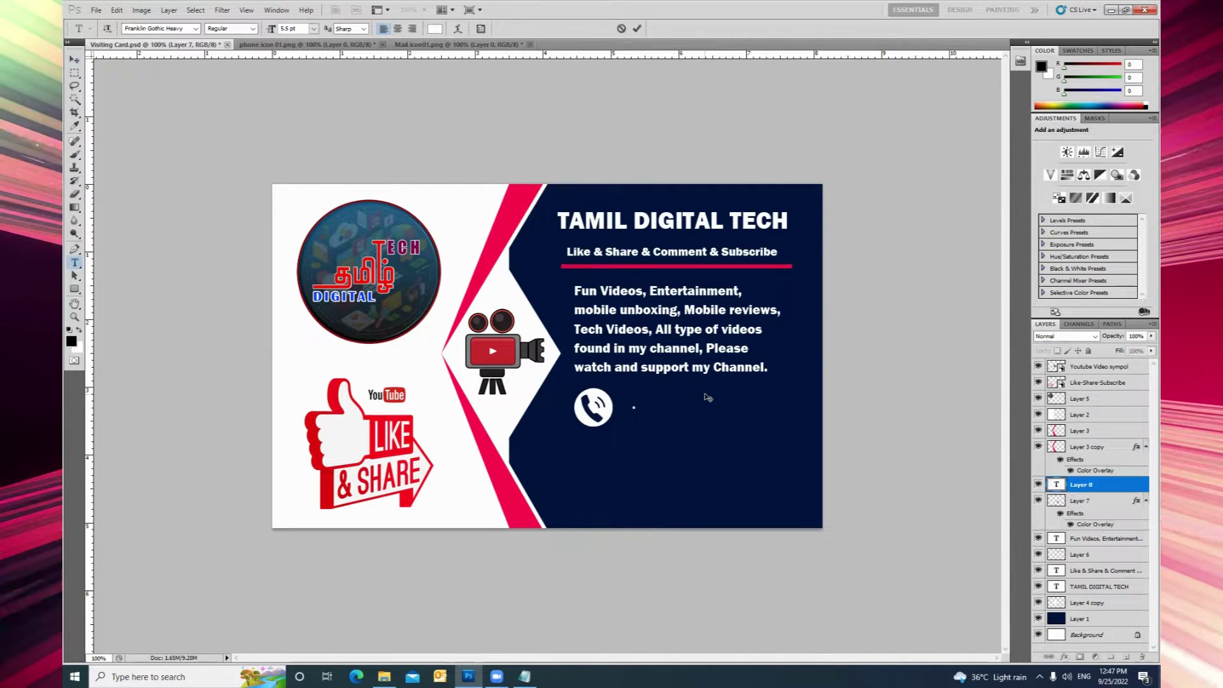
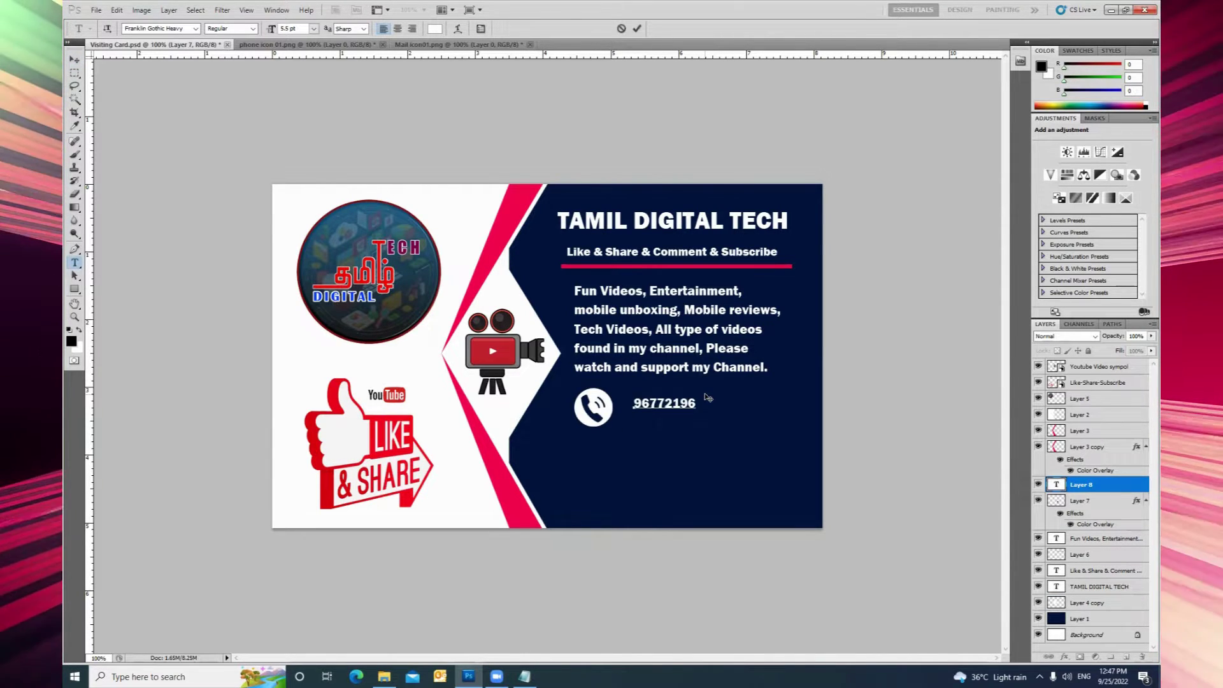
{"action": "key", "text": "ctrl+Return"}
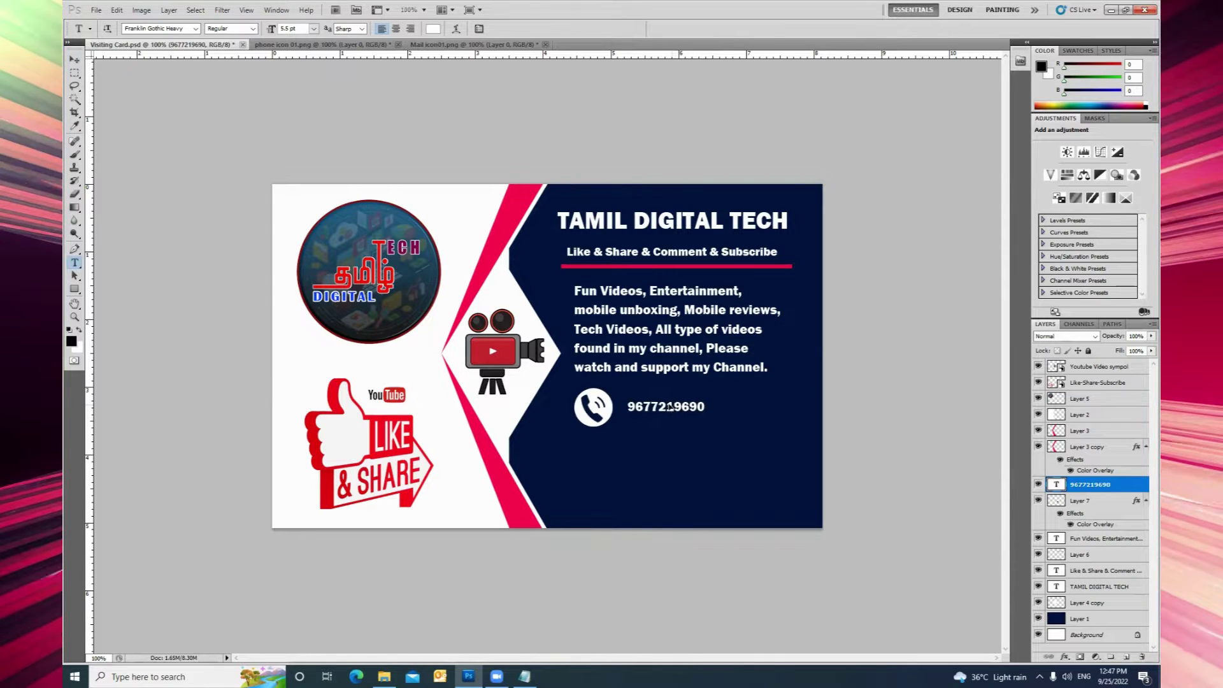
{"action": "left_click_drag", "start_coordinate": [669, 407], "coordinate": [666, 405], "text": "ctrl"}
Select the phone icon layer and apply a Free Transform to it unchanged.
{"action": "key", "text": "v"}
{"action": "right_click", "coordinate": [599, 405]}
{"action": "left_click", "coordinate": [621, 417]}
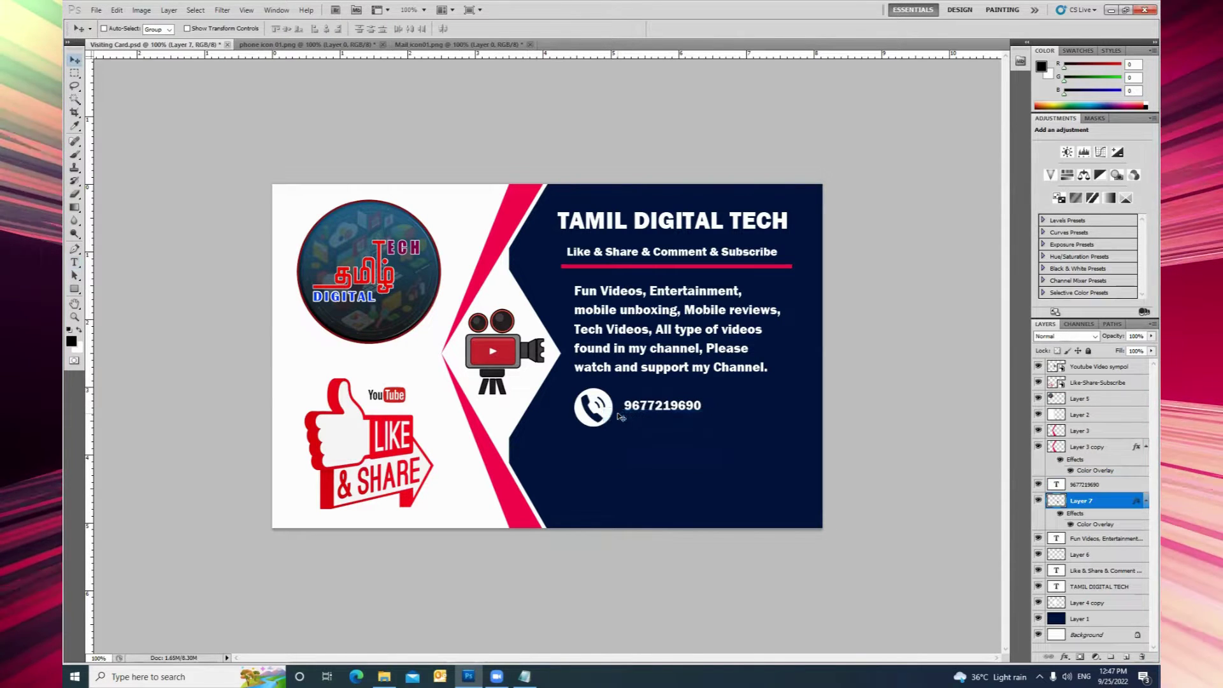
{"action": "key", "text": "ctrl+t"}
{"action": "key", "text": "Return"}
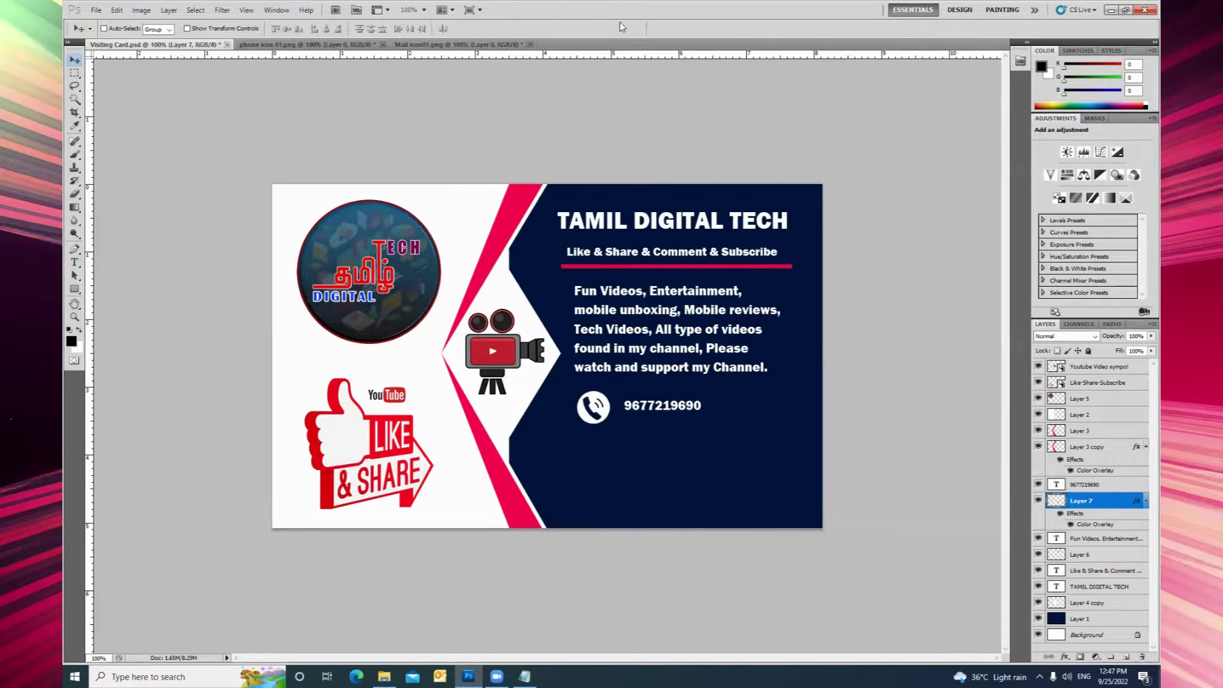
Close the phone icon 01.png document without saving changes.
{"action": "left_click", "coordinate": [325, 45]}
{"action": "key", "text": "ctrl+w"}
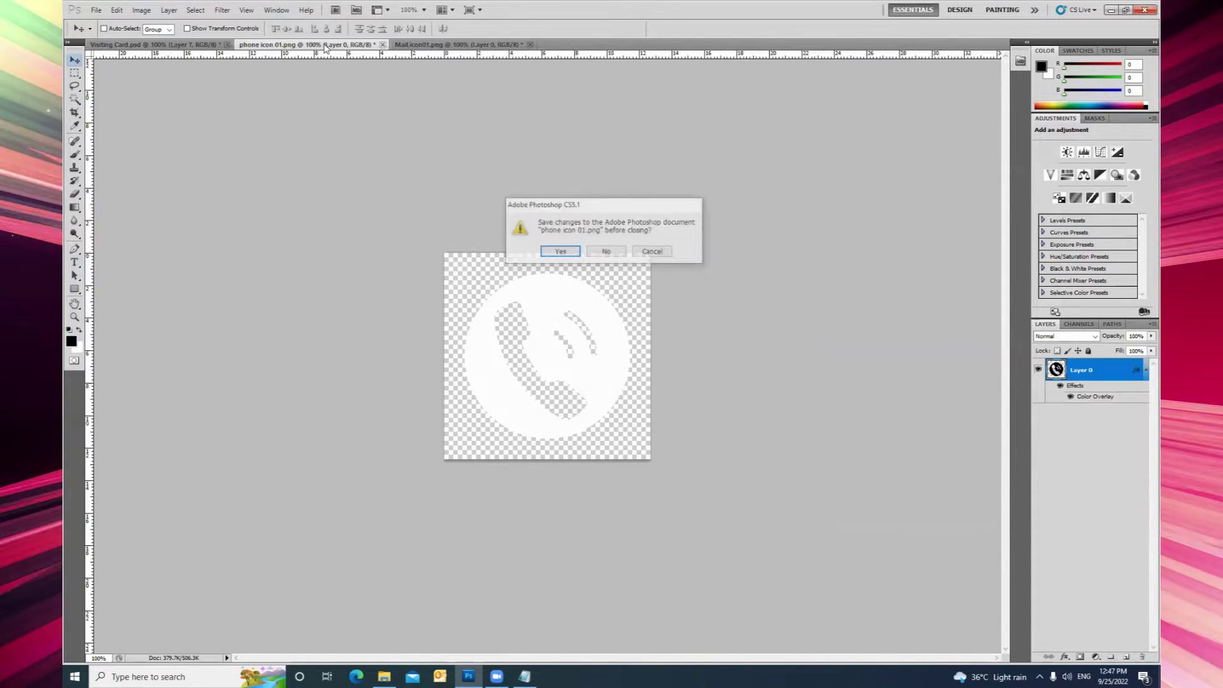
{"action": "key", "text": "n"}
Drag the envelope layer from the mail icon file into Visiting Card.psd.
{"action": "left_click", "coordinate": [324, 44]}
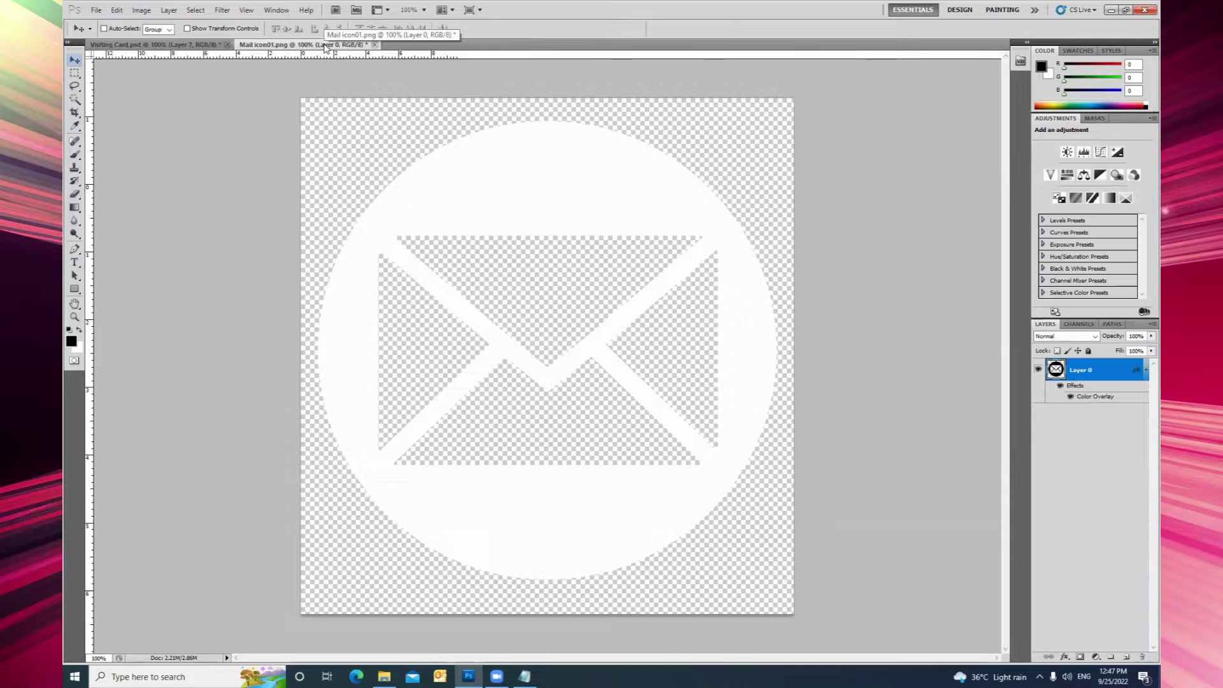
{"action": "right_click", "coordinate": [508, 167]}
{"action": "left_click", "coordinate": [546, 175]}
{"action": "left_click_drag", "start_coordinate": [525, 195], "coordinate": [291, 75]}
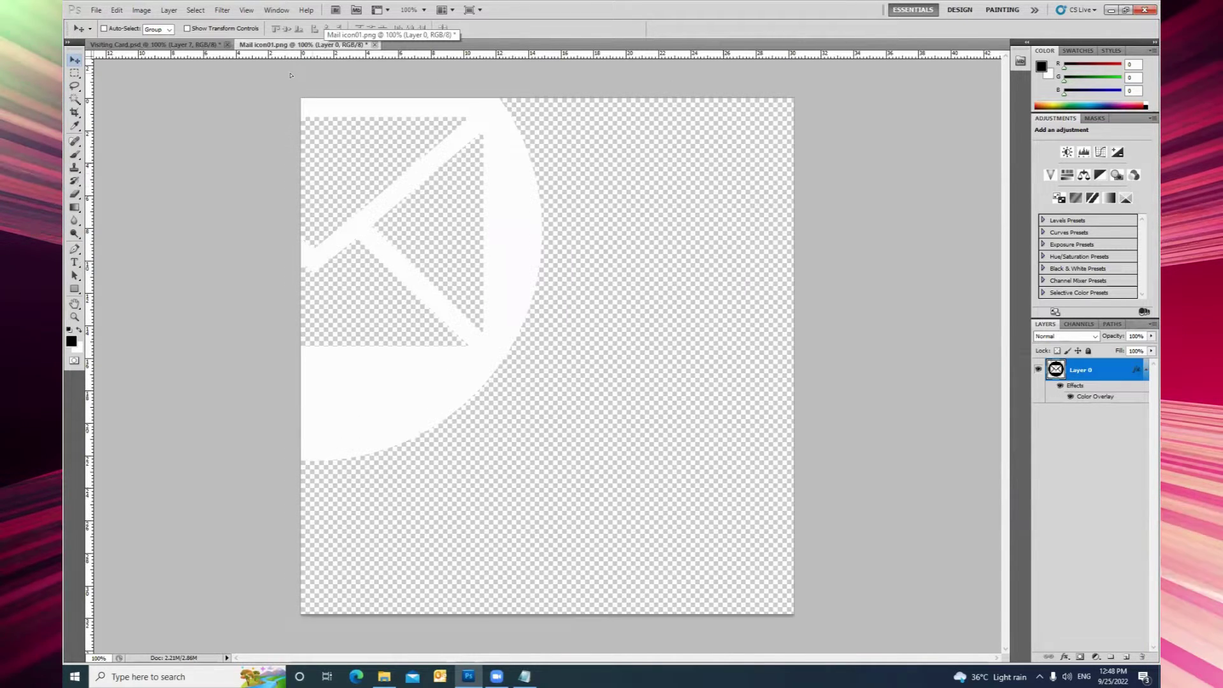
{"action": "left_click_drag", "start_coordinate": [663, 452], "coordinate": [650, 409]}
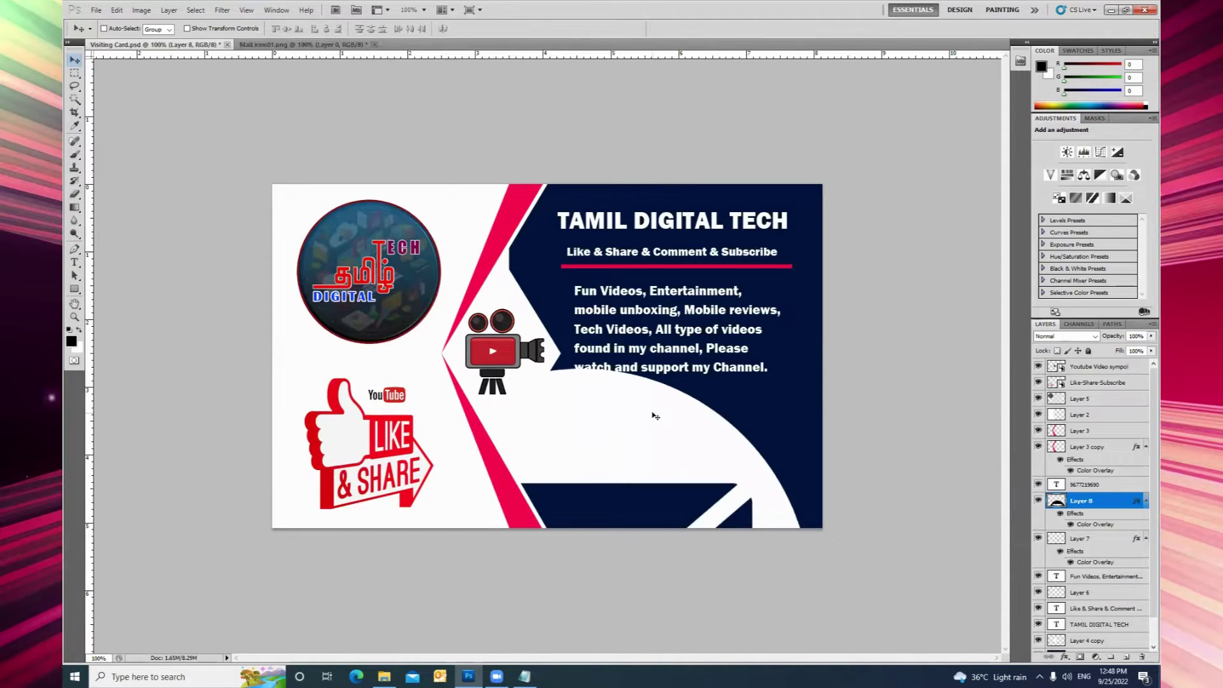
Shrink the envelope icon and position it just below the phone icon.
{"action": "key", "text": "ctrl+t"}
{"action": "left_click_drag", "start_coordinate": [352, 369], "coordinate": [613, 545]}
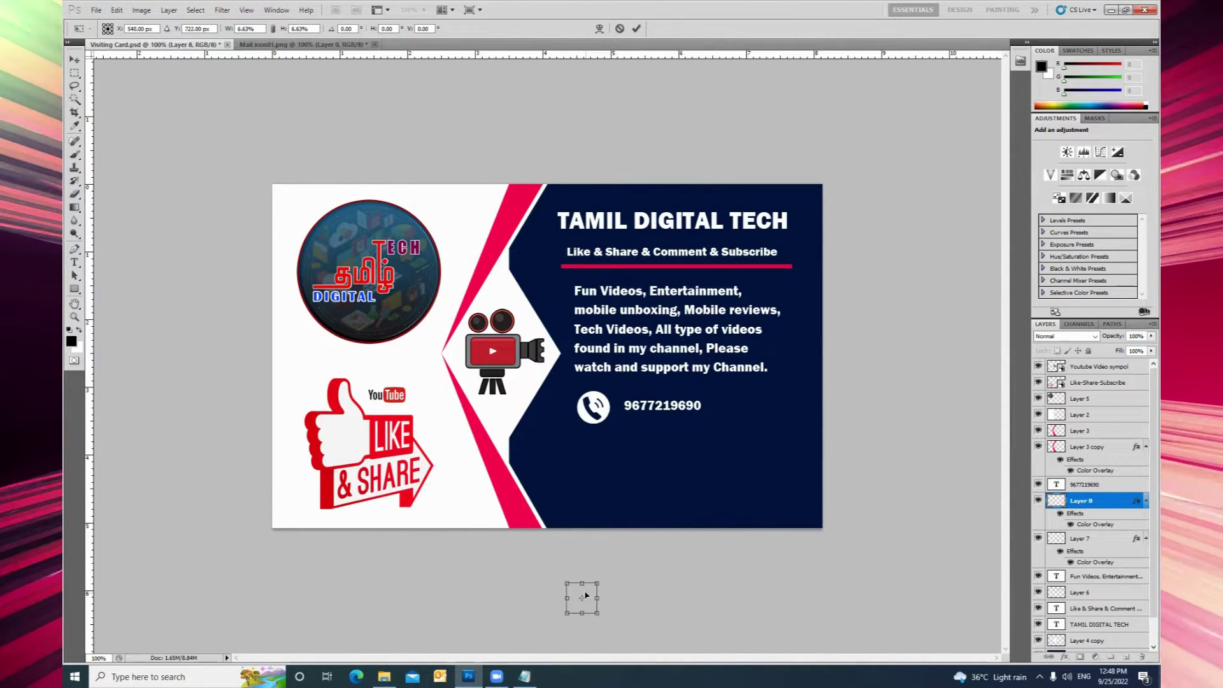
{"action": "left_click_drag", "start_coordinate": [585, 595], "coordinate": [598, 451]}
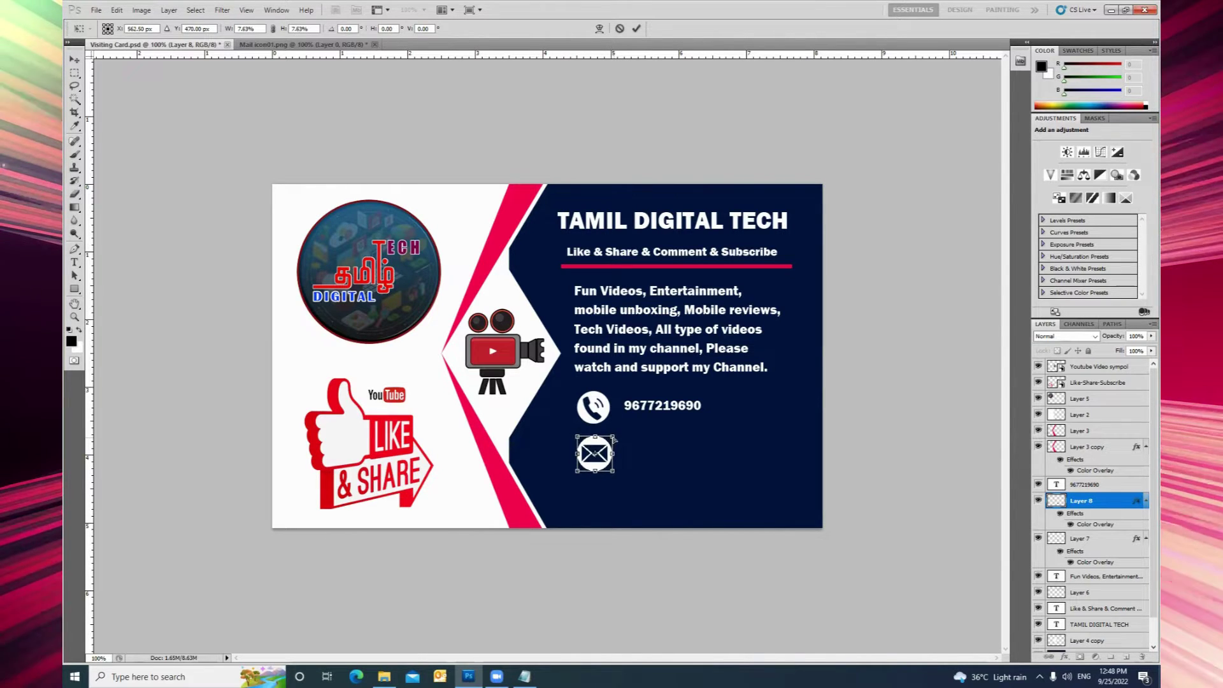
{"action": "key", "text": "Return"}
{"action": "key", "text": "Up"}
{"action": "key", "text": "Up"}
{"action": "key", "text": "Up"}
{"action": "key", "text": "Up"}
{"action": "key", "text": "Up"}
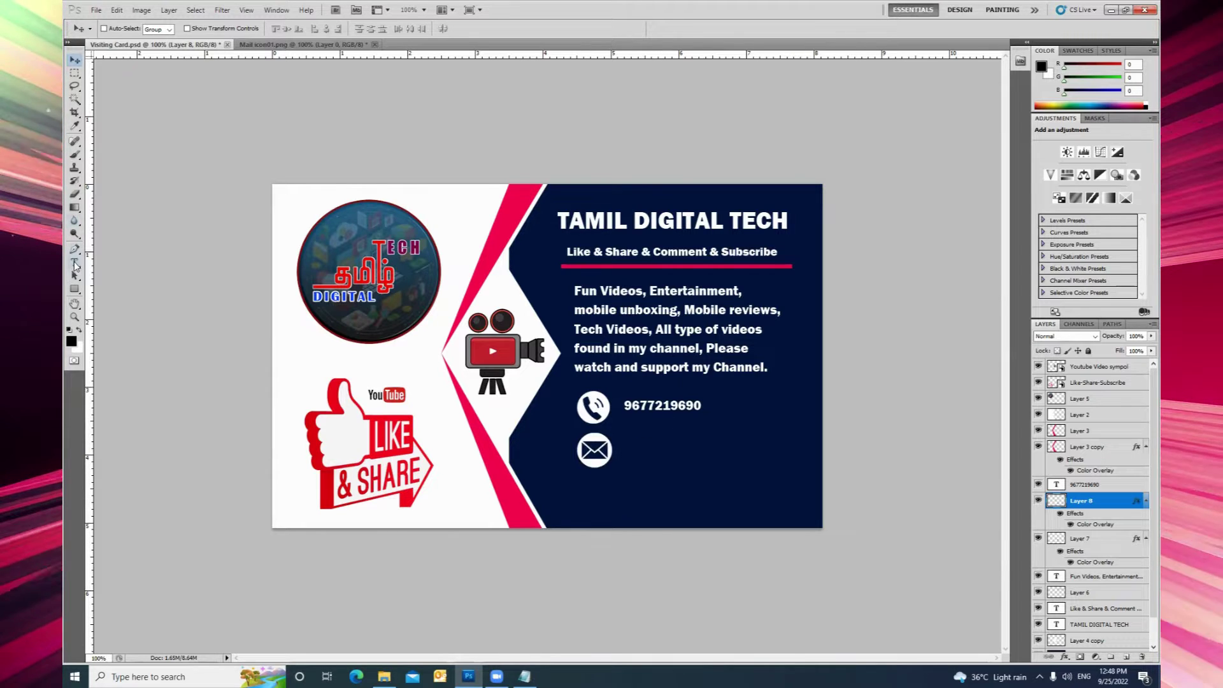
Type the channel's e-mail address as text beside the envelope icon and commit it.
{"action": "key", "text": "t"}
{"action": "left_click", "coordinate": [636, 448]}
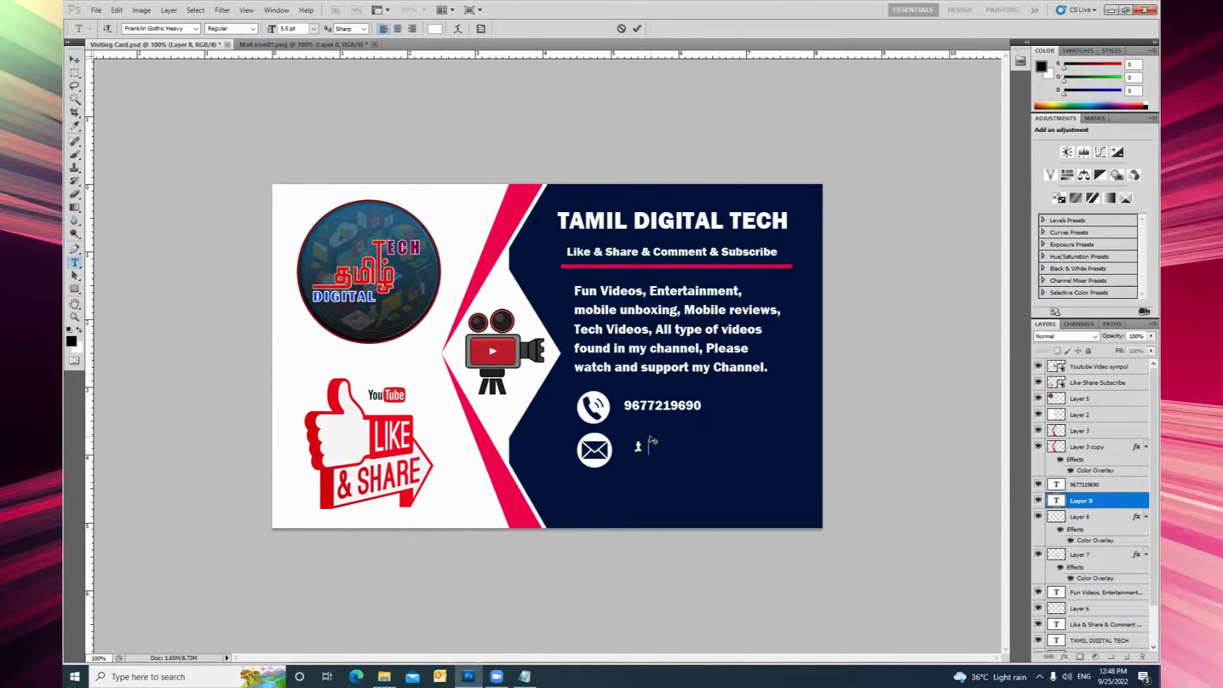
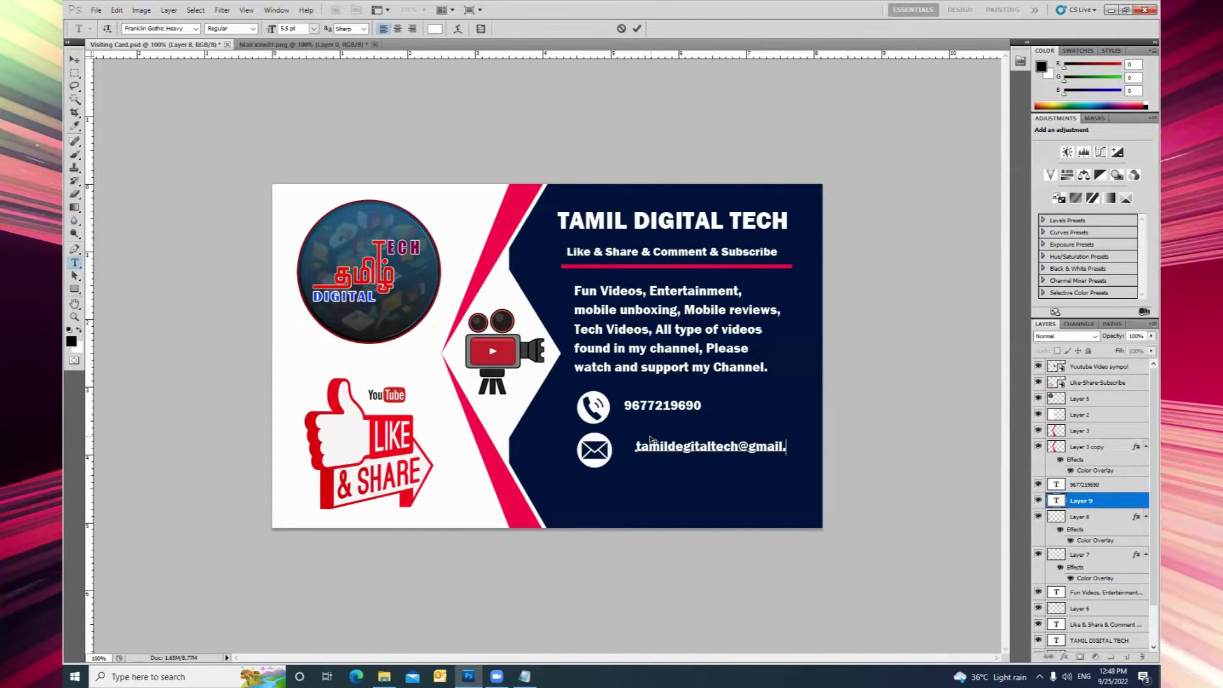
{"action": "key", "text": "ctrl+Return"}
{"action": "key", "text": "ctrl+Left"}
{"action": "key", "text": "ctrl+Left"}
{"action": "key", "text": "ctrl+Left"}
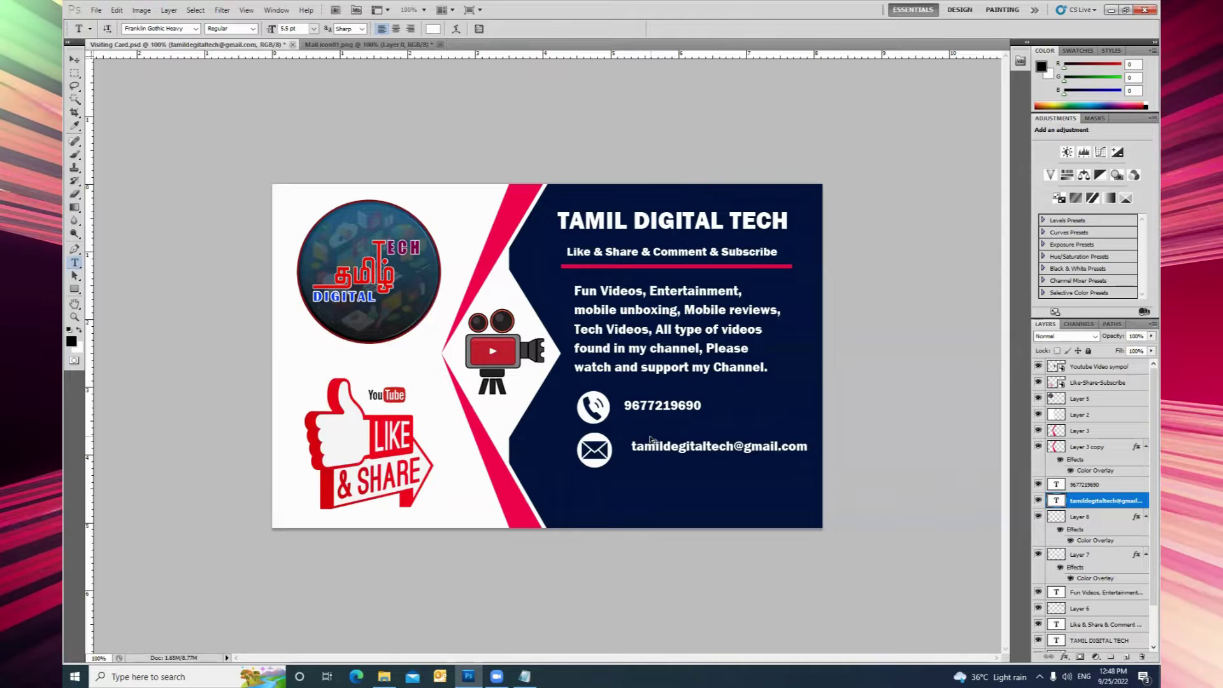
{"action": "key", "text": "ctrl+Left"}
{"action": "key", "text": "ctrl+Left"}
{"action": "key", "text": "ctrl+Left"}
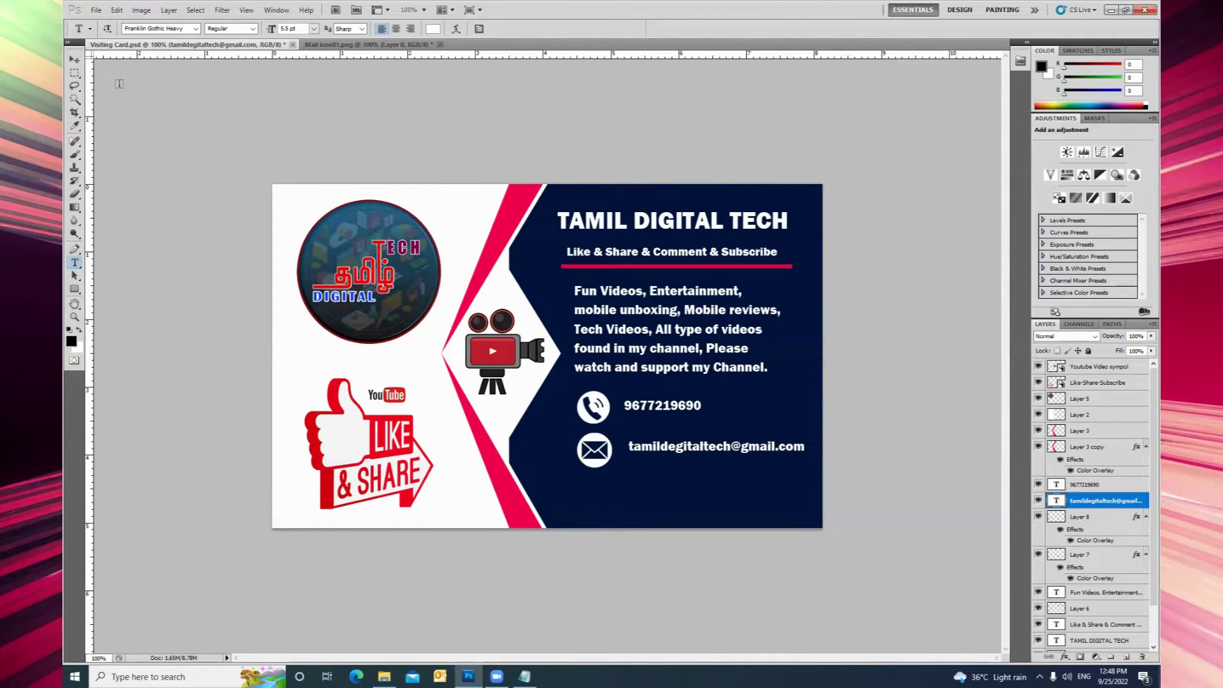
Add a vertical guide and snap the phone number and e-mail text onto it.
{"action": "left_click_drag", "start_coordinate": [89, 204], "coordinate": [619, 294]}
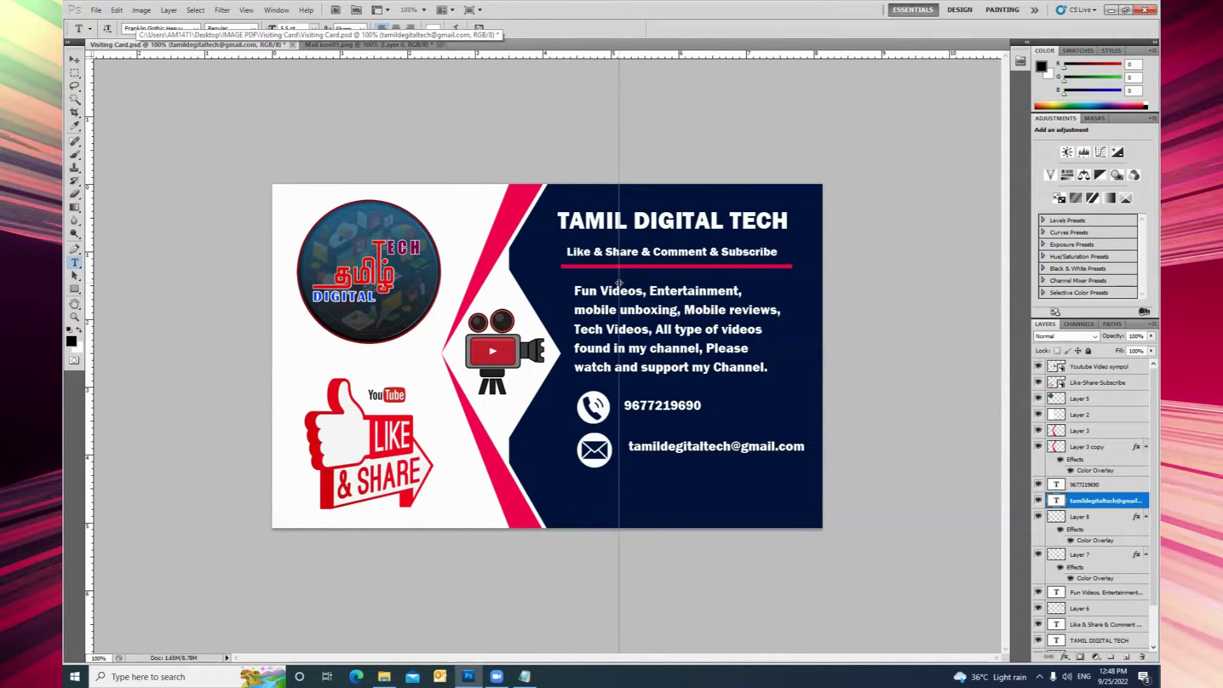
{"action": "key", "text": "v"}
{"action": "right_click", "coordinate": [644, 400]}
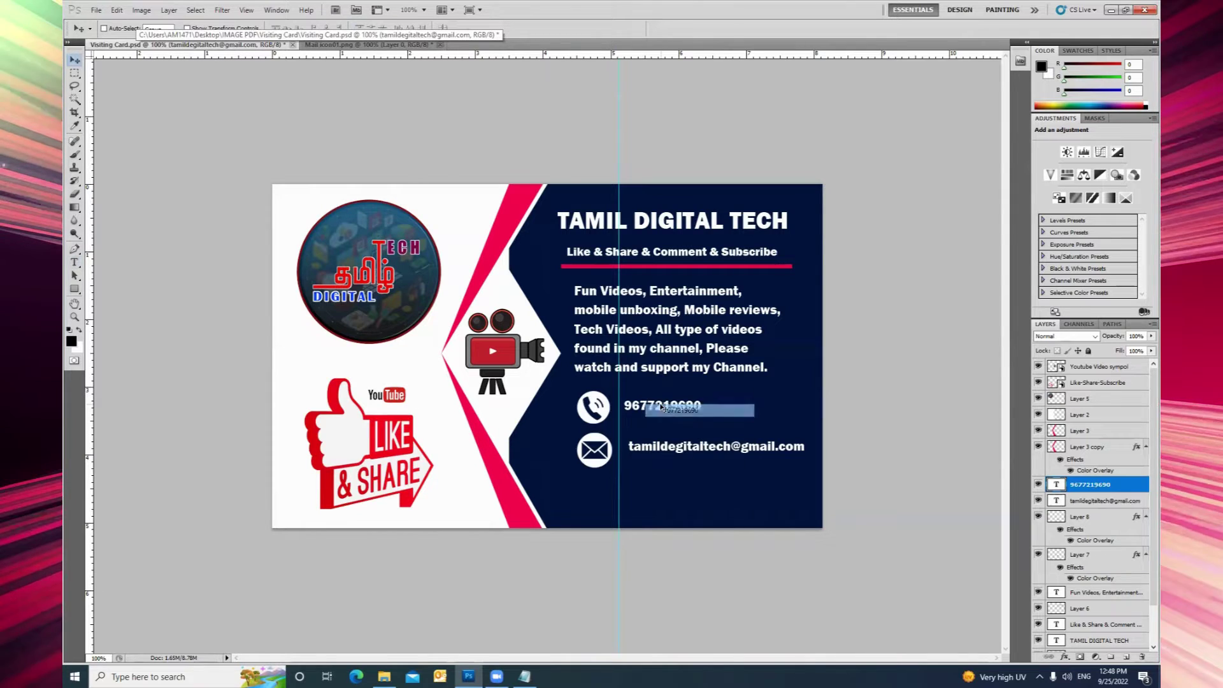
{"action": "left_click", "coordinate": [662, 409]}
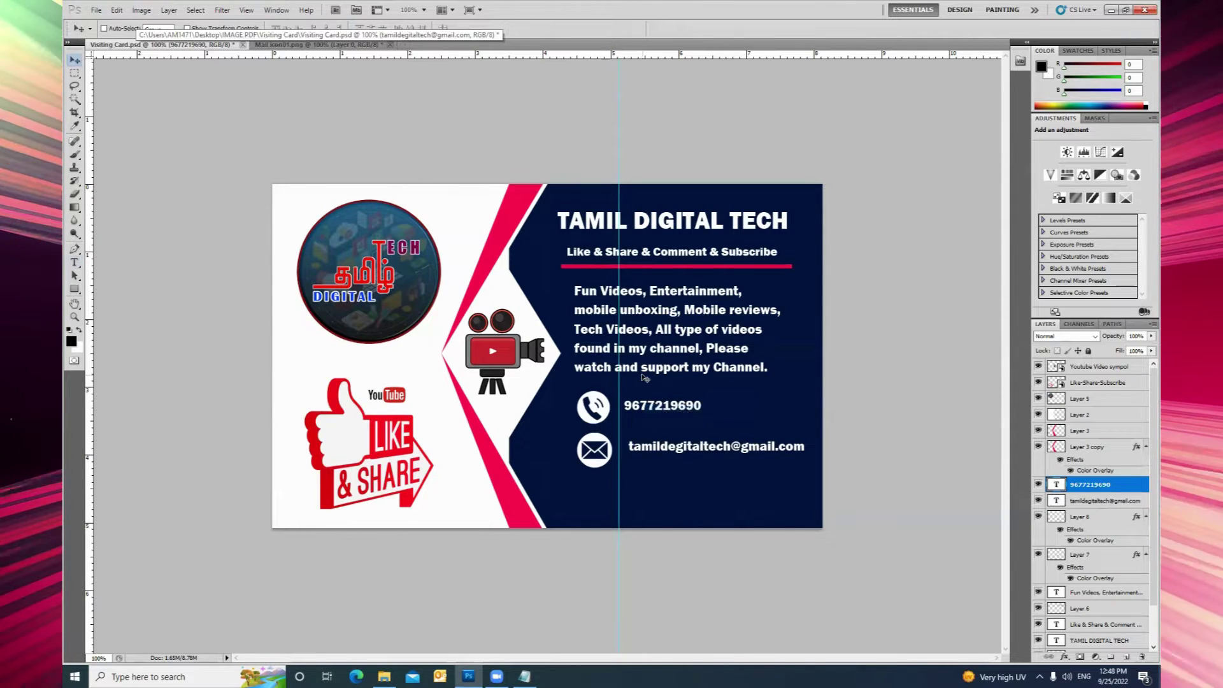
{"action": "left_click_drag", "start_coordinate": [644, 376], "coordinate": [638, 376]}
{"action": "right_click", "coordinate": [636, 447]}
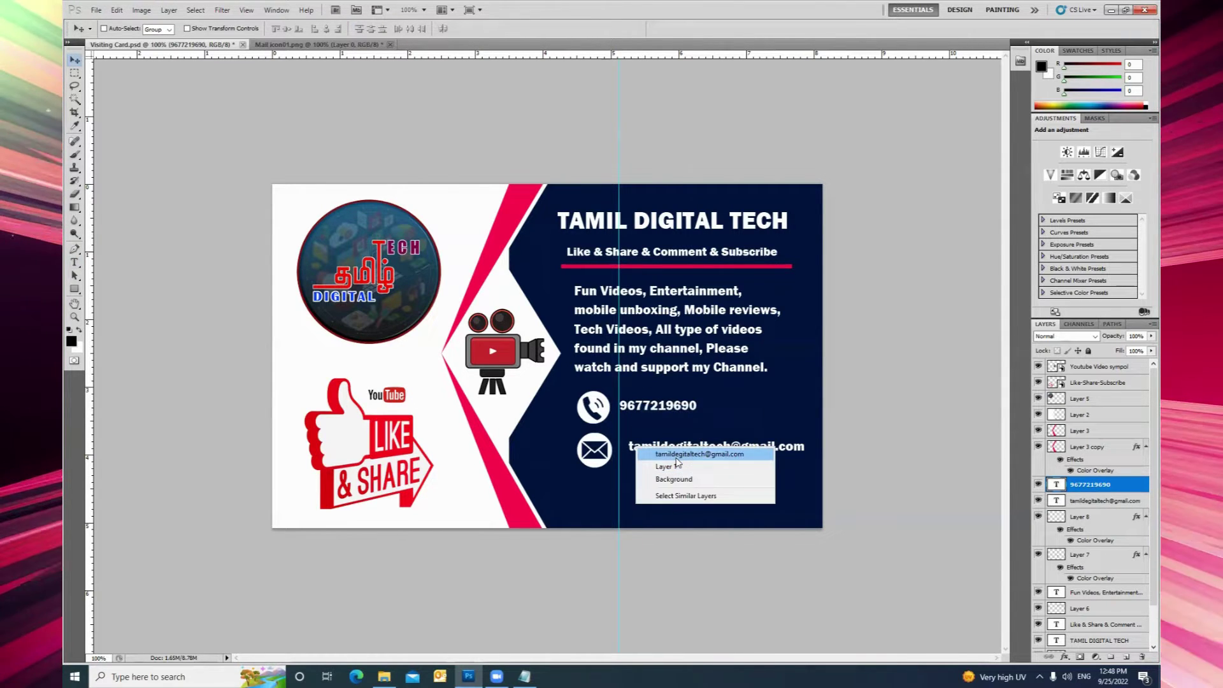
{"action": "left_click", "coordinate": [676, 456]}
{"action": "left_click_drag", "start_coordinate": [690, 448], "coordinate": [680, 447]}
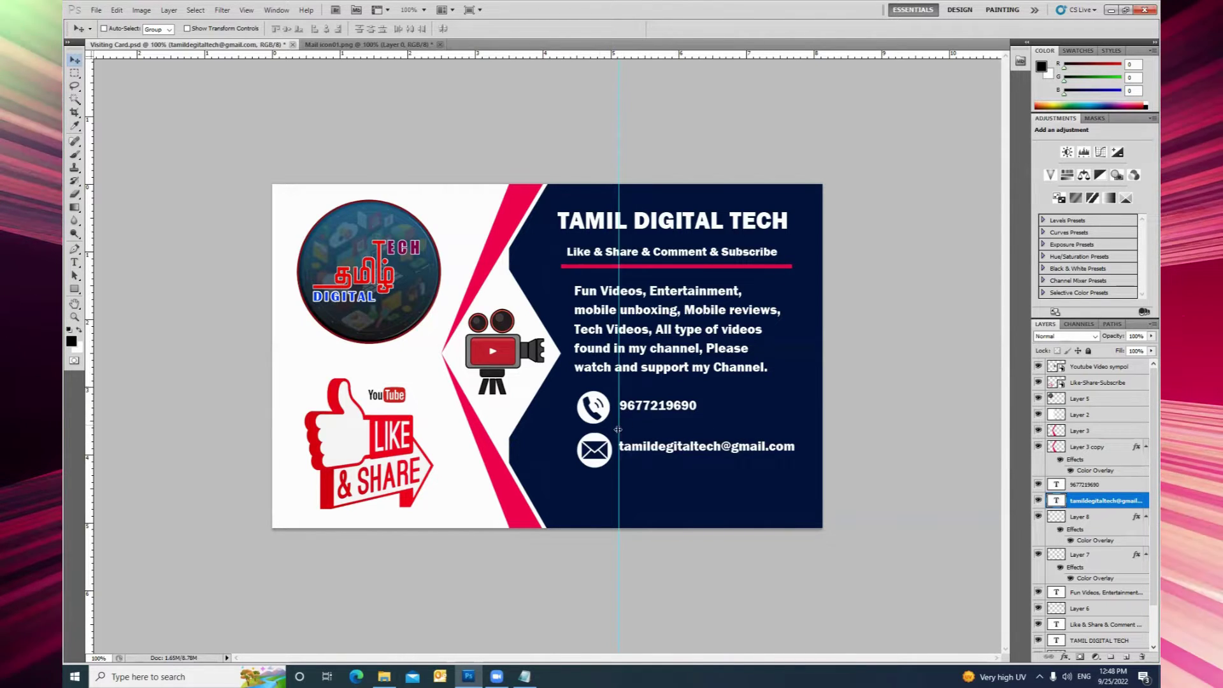
Shrink the envelope icon layer to about 89%.
{"action": "right_click", "coordinate": [595, 453]}
{"action": "left_click", "coordinate": [602, 459]}
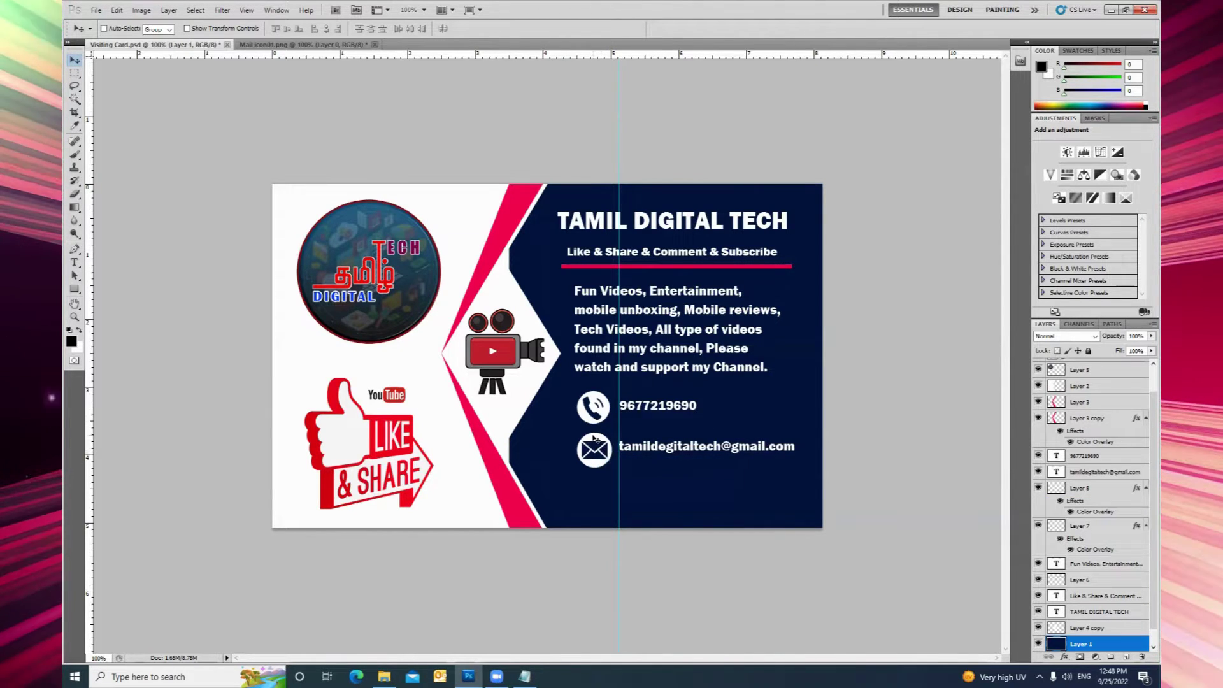
{"action": "right_click", "coordinate": [602, 454]}
{"action": "left_click", "coordinate": [612, 446]}
{"action": "key", "text": "ctrl+t"}
{"action": "left_click_drag", "start_coordinate": [614, 432], "coordinate": [610, 433]}
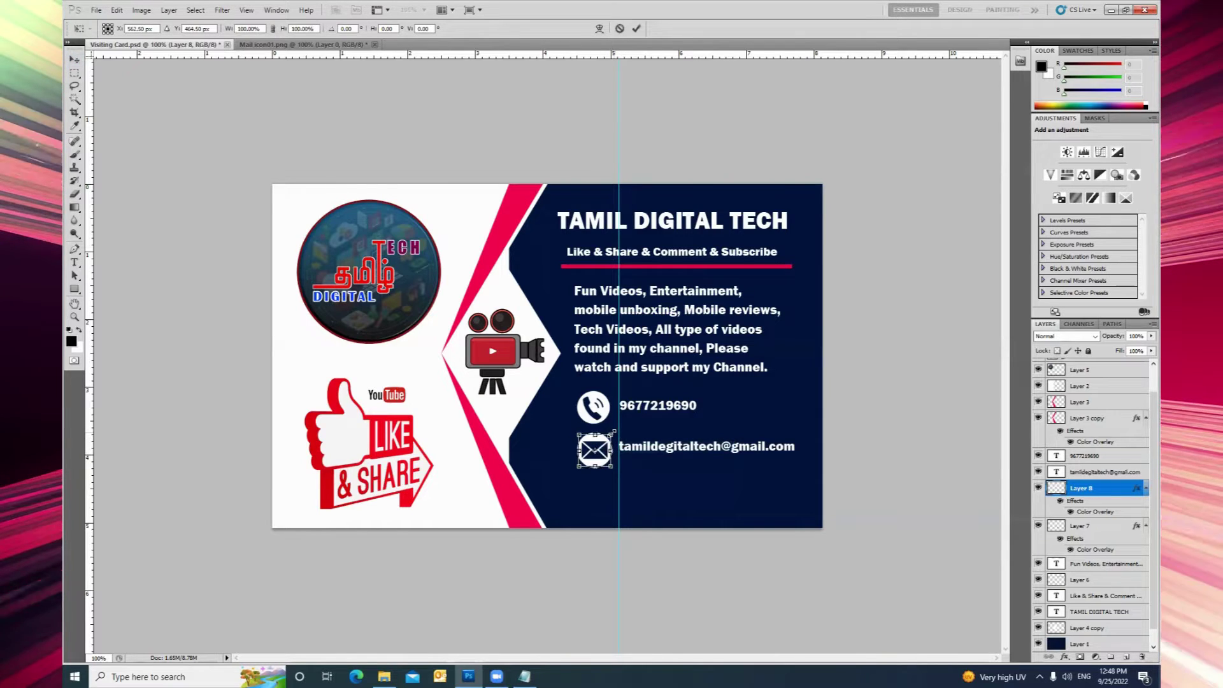
{"action": "key", "text": "Return"}
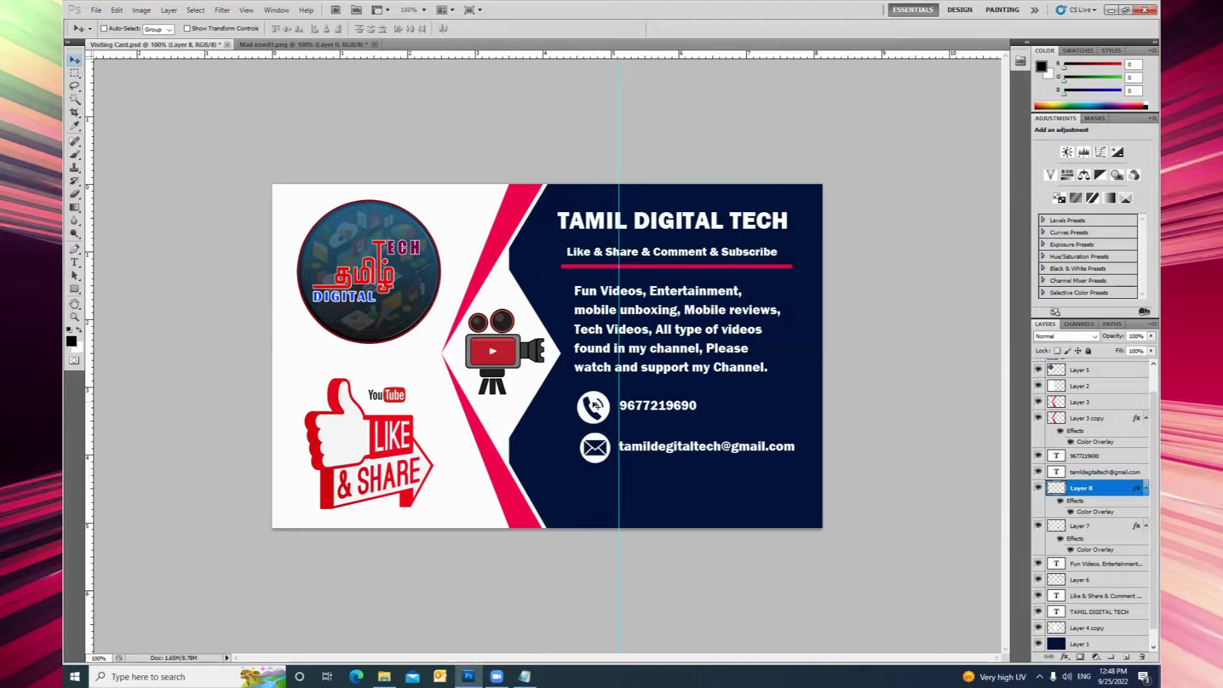
Select the phone icon layer and apply a Free Transform without changes.
{"action": "right_click", "coordinate": [595, 406]}
{"action": "left_click", "coordinate": [618, 412]}
{"action": "key", "text": "ctrl+t"}
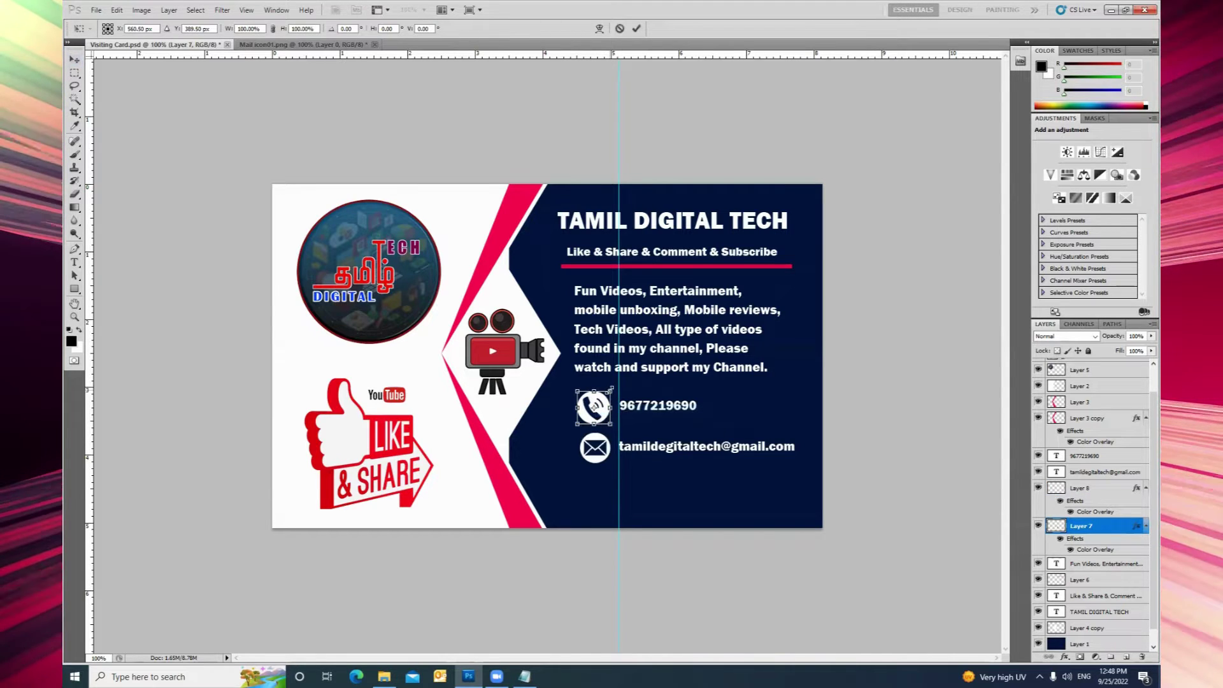
{"action": "key", "text": "Return"}
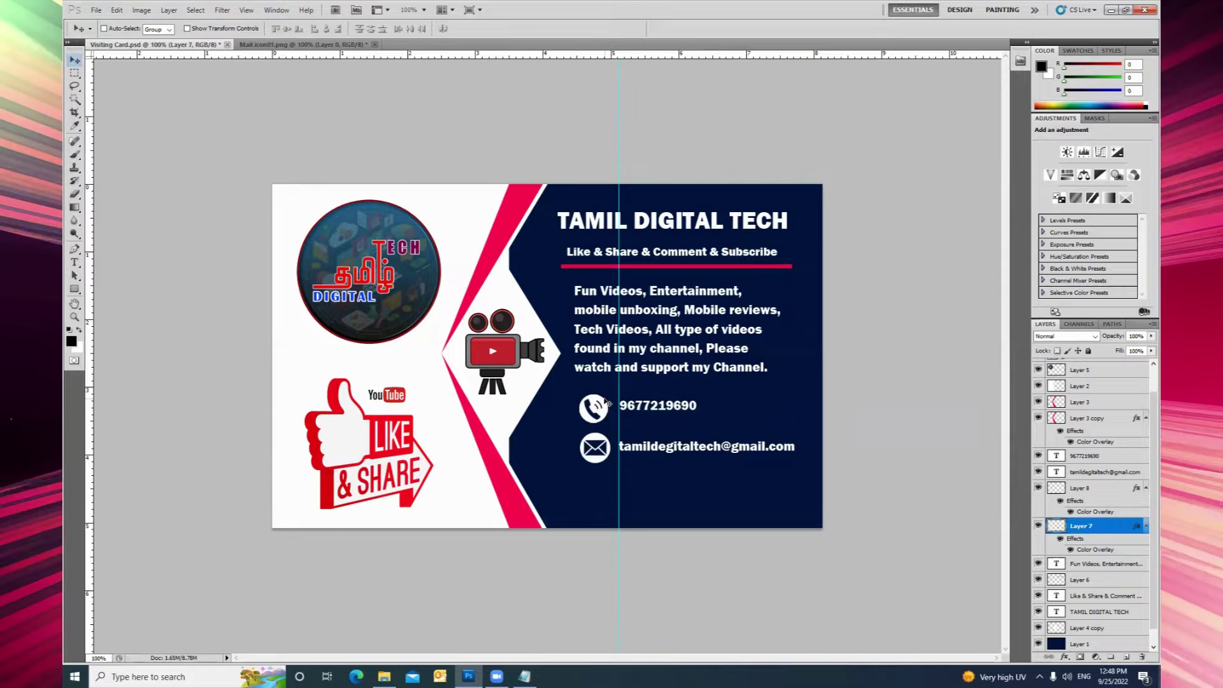
Close the mail icon document without saving changes.
{"action": "key", "text": "ctrl+Tab"}
{"action": "key", "text": "ctrl+w"}
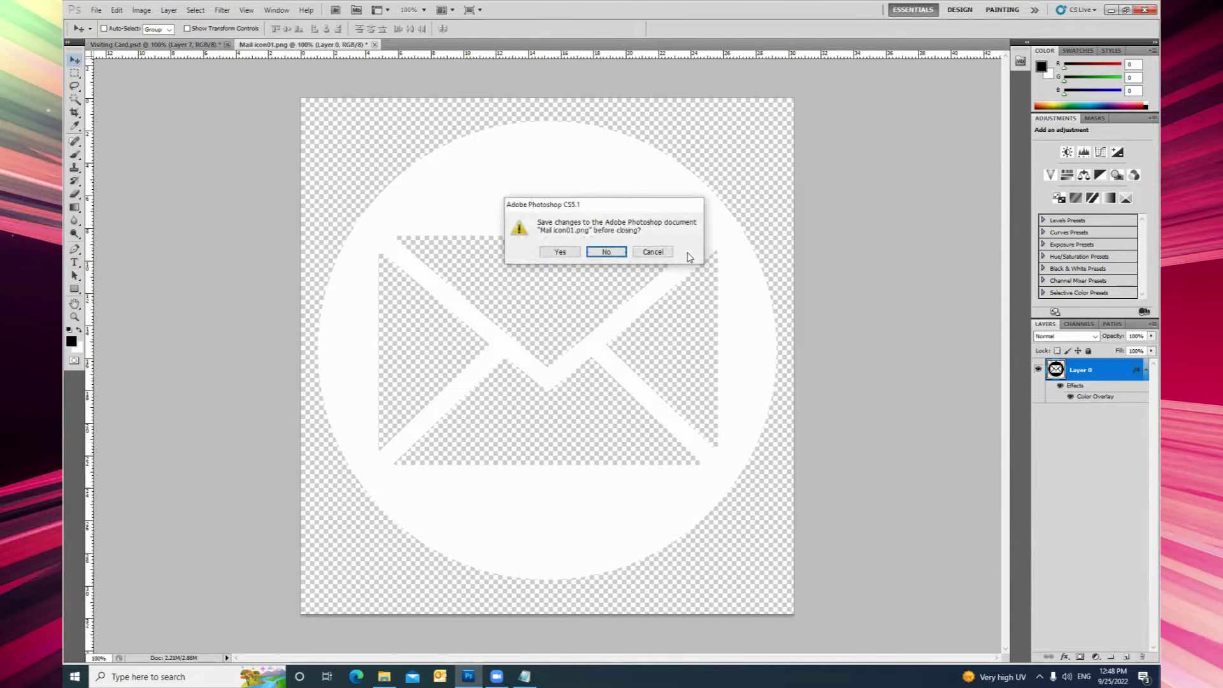
{"action": "key", "text": "n"}
Open like and share.png in Photoshop from the image folder.
{"action": "key", "text": "alt+Tab"}
{"action": "left_click", "coordinate": [947, 176]}
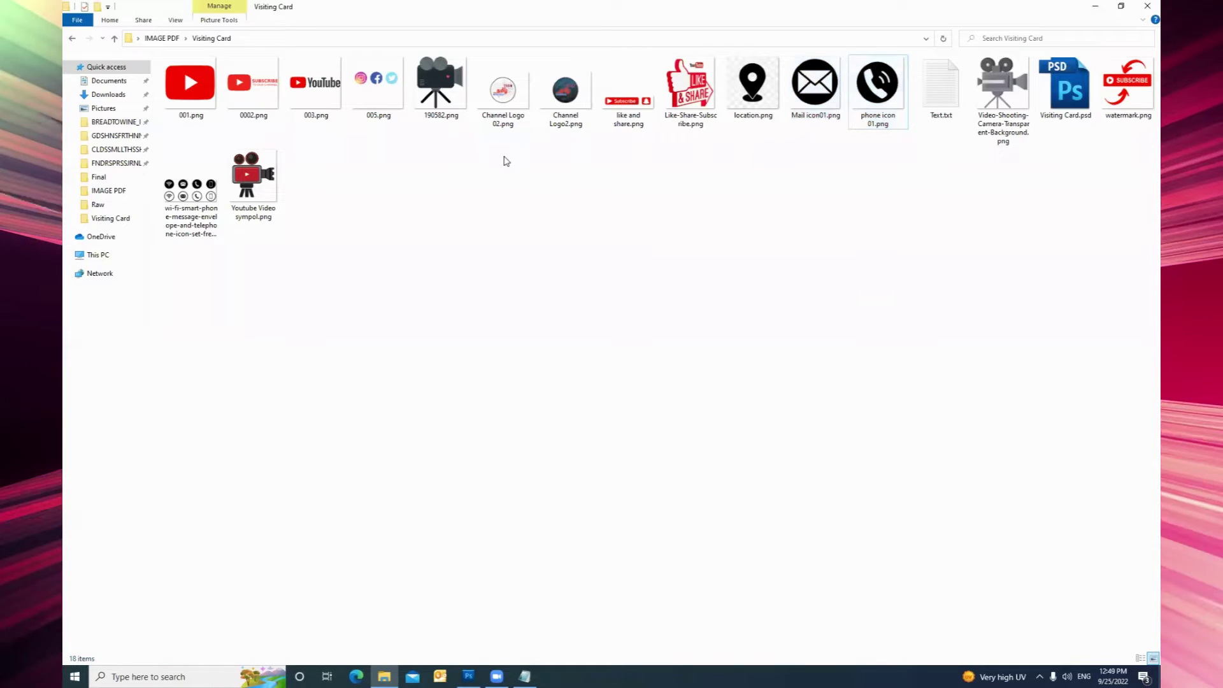
{"action": "left_click_drag", "start_coordinate": [628, 89], "coordinate": [440, 46]}
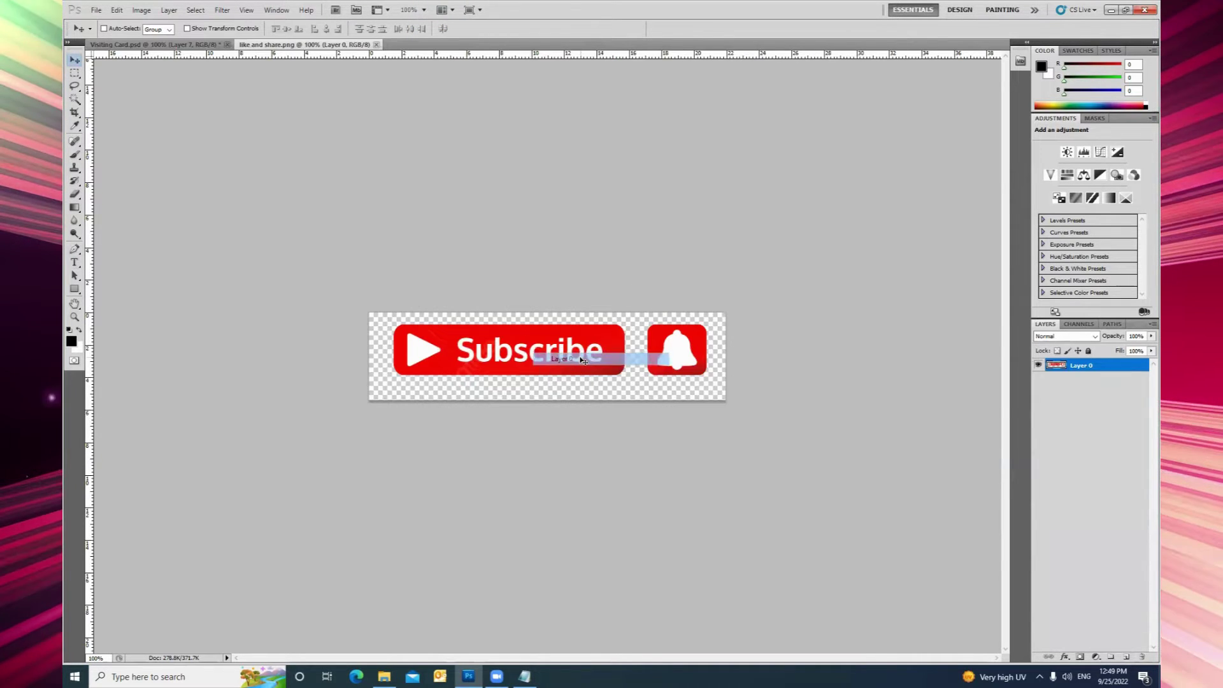
Place the Subscribe banner on the navy panel's bottom at about 66%, then zoom out.
{"action": "mouse_move", "coordinate": [637, 351]}
{"action": "left_mouse_down"}
{"action": "mouse_move", "coordinate": [230, 52]}
{"action": "mouse_move", "coordinate": [611, 475]}
{"action": "mouse_move", "coordinate": [695, 474]}
{"action": "left_mouse_up"}
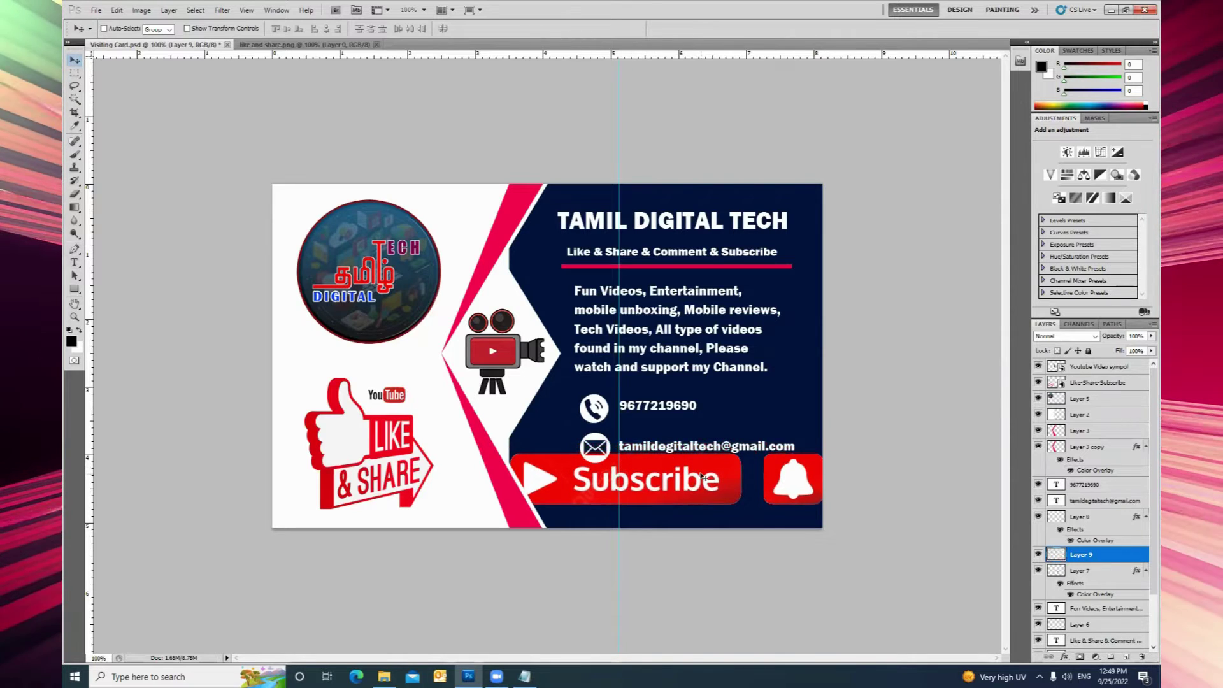
{"action": "key", "text": "ctrl+t"}
{"action": "mouse_move", "coordinate": [823, 504]}
{"action": "left_mouse_down"}
{"action": "mouse_move", "coordinate": [778, 492]}
{"action": "mouse_move", "coordinate": [742, 500]}
{"action": "mouse_move", "coordinate": [777, 477]}
{"action": "left_mouse_up"}
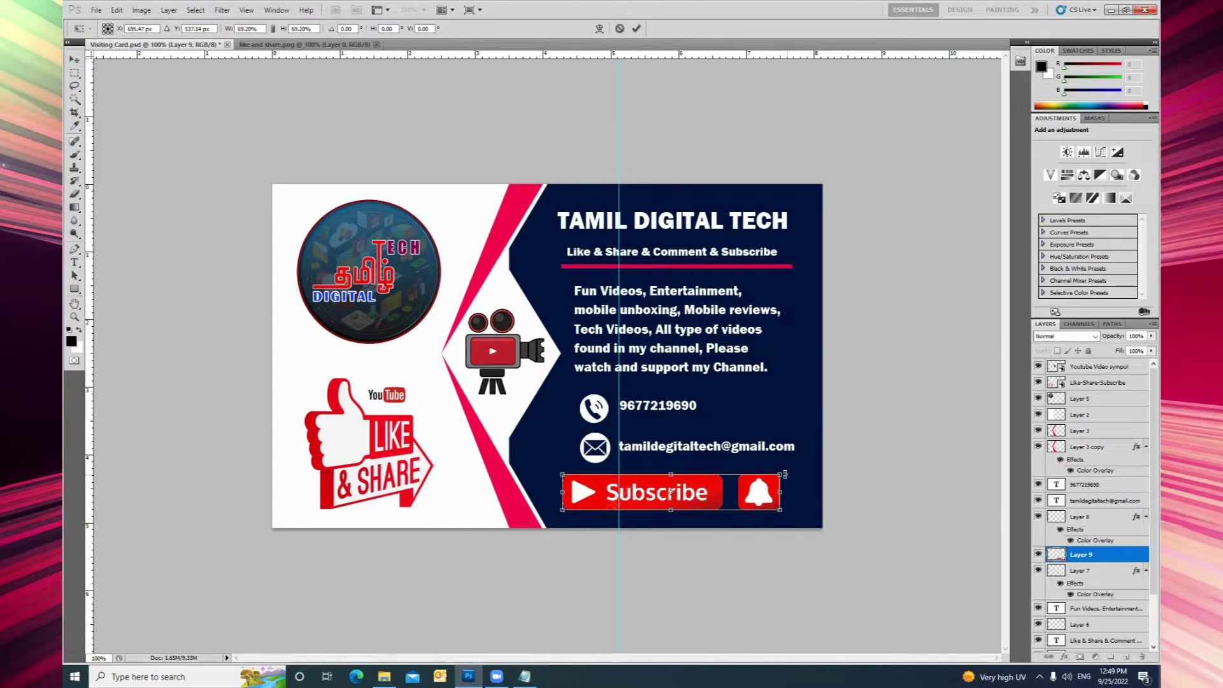
{"action": "key", "text": "Return"}
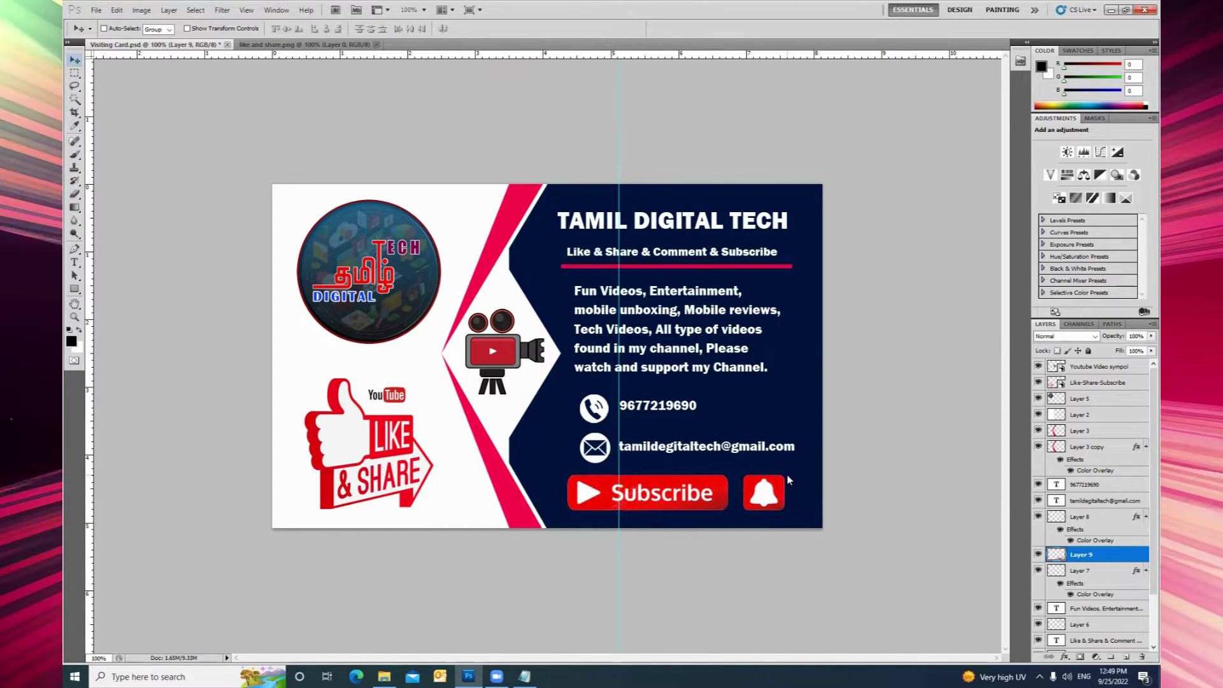
{"action": "key", "text": "Left"}
{"action": "key", "text": "Left"}
{"action": "key", "text": "Down"}
{"action": "key", "text": "Down"}
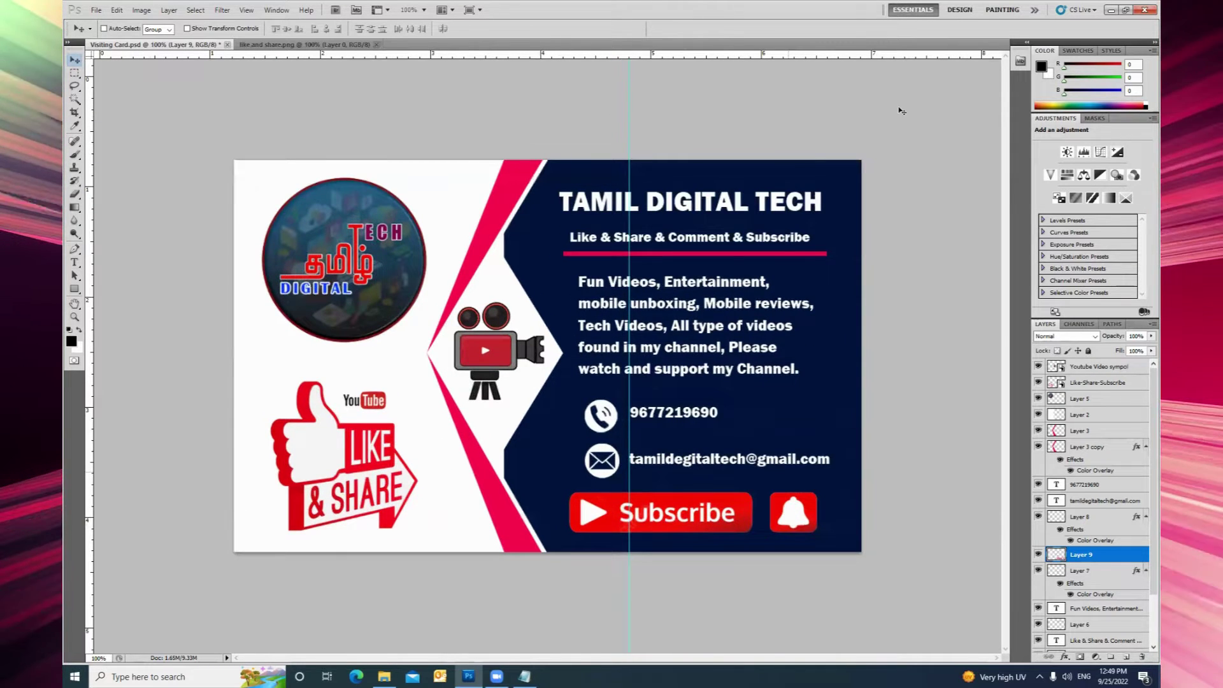
{"action": "key", "text": "ctrl+0"}
{"action": "key", "text": "ctrl+minus"}
{"action": "key", "text": "ctrl+minus"}
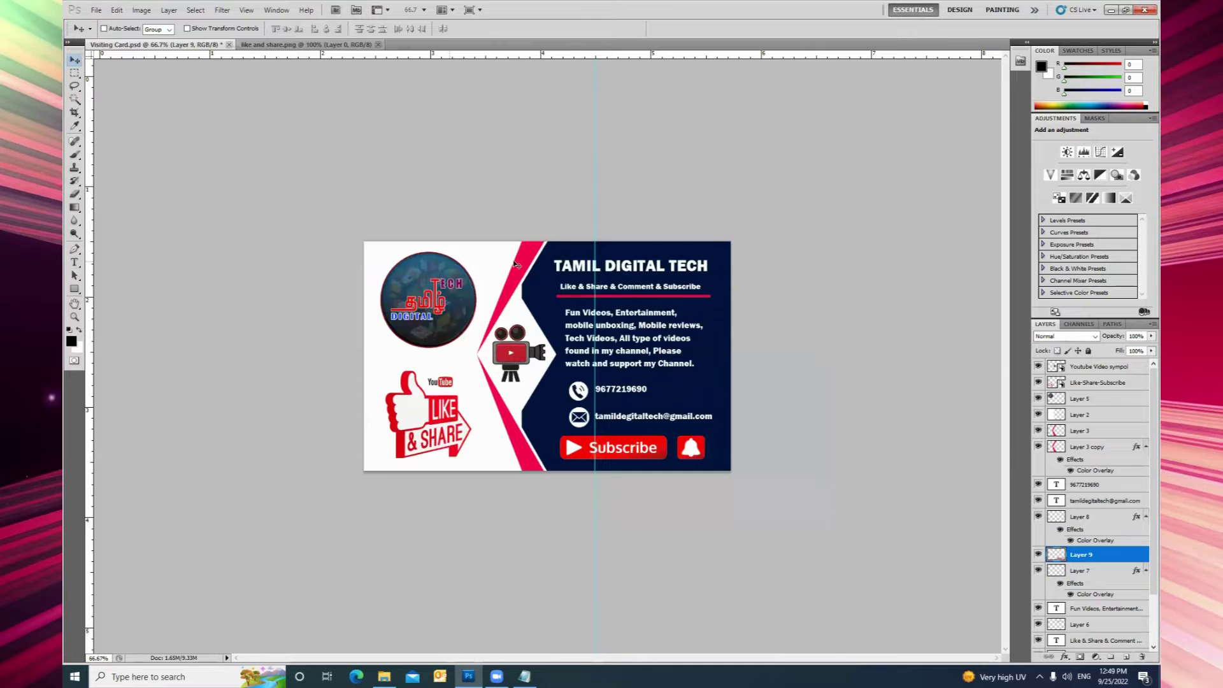
Give the left panel layer a light grey Pattern Overlay texture.
{"action": "left_click", "coordinate": [1081, 414]}
{"action": "left_click", "coordinate": [1064, 657]}
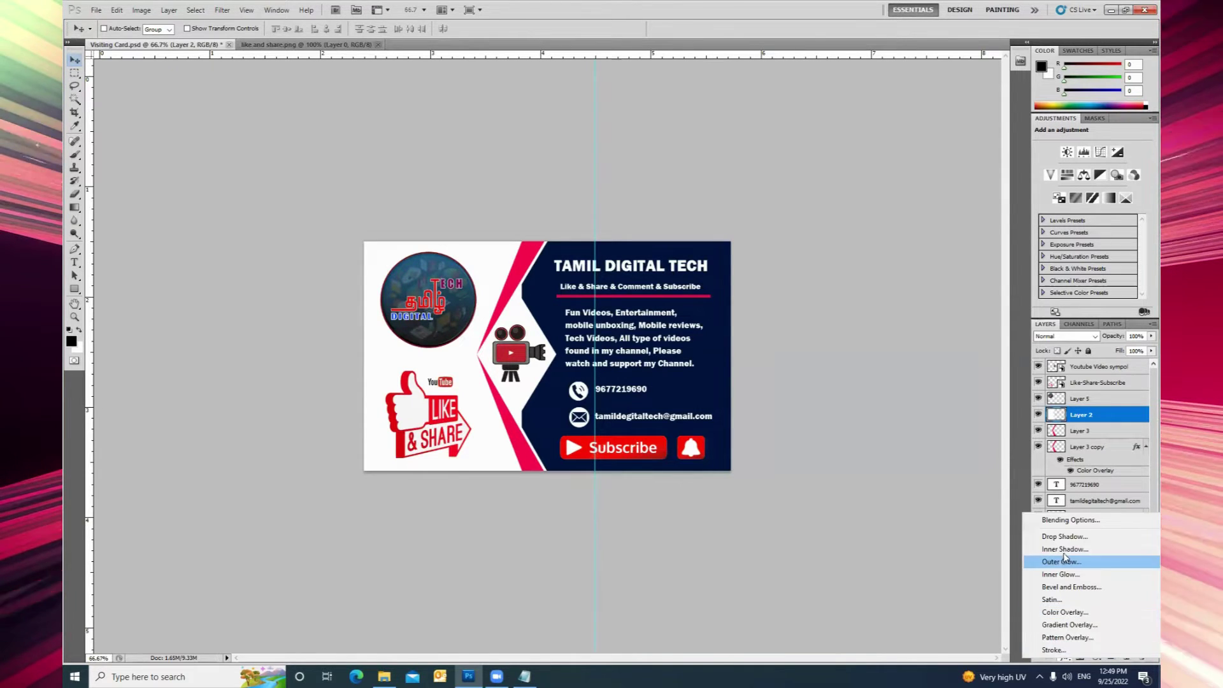
{"action": "left_click", "coordinate": [970, 477]}
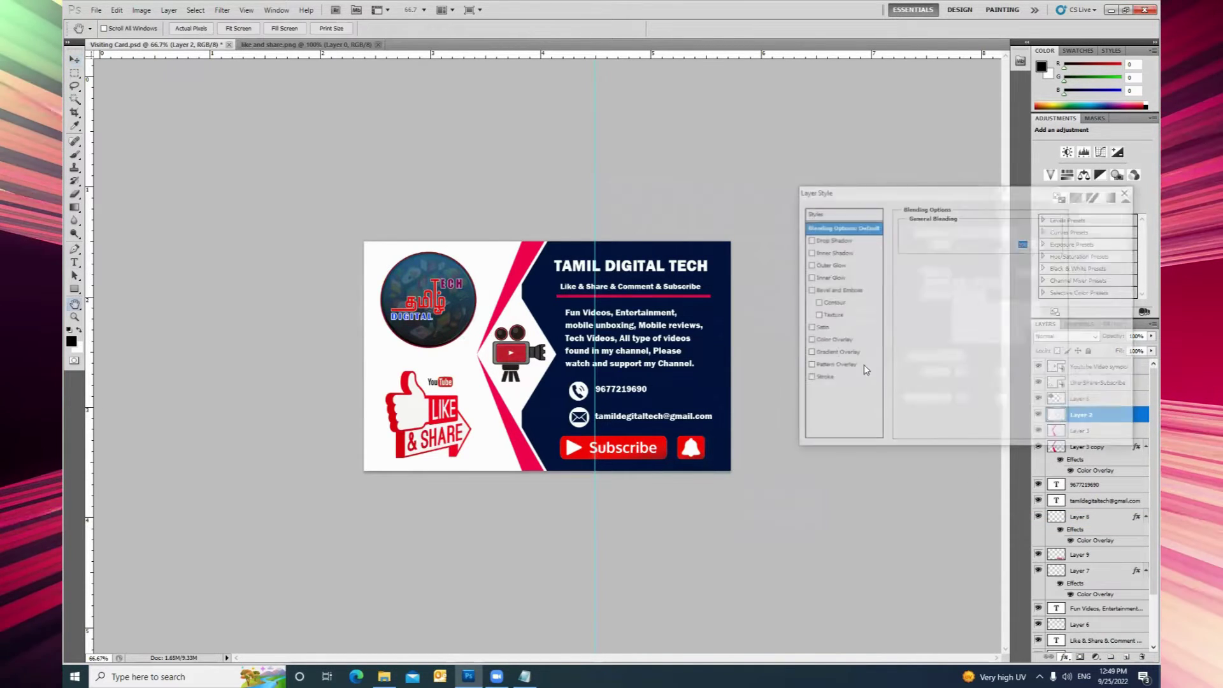
{"action": "left_click", "coordinate": [842, 365]}
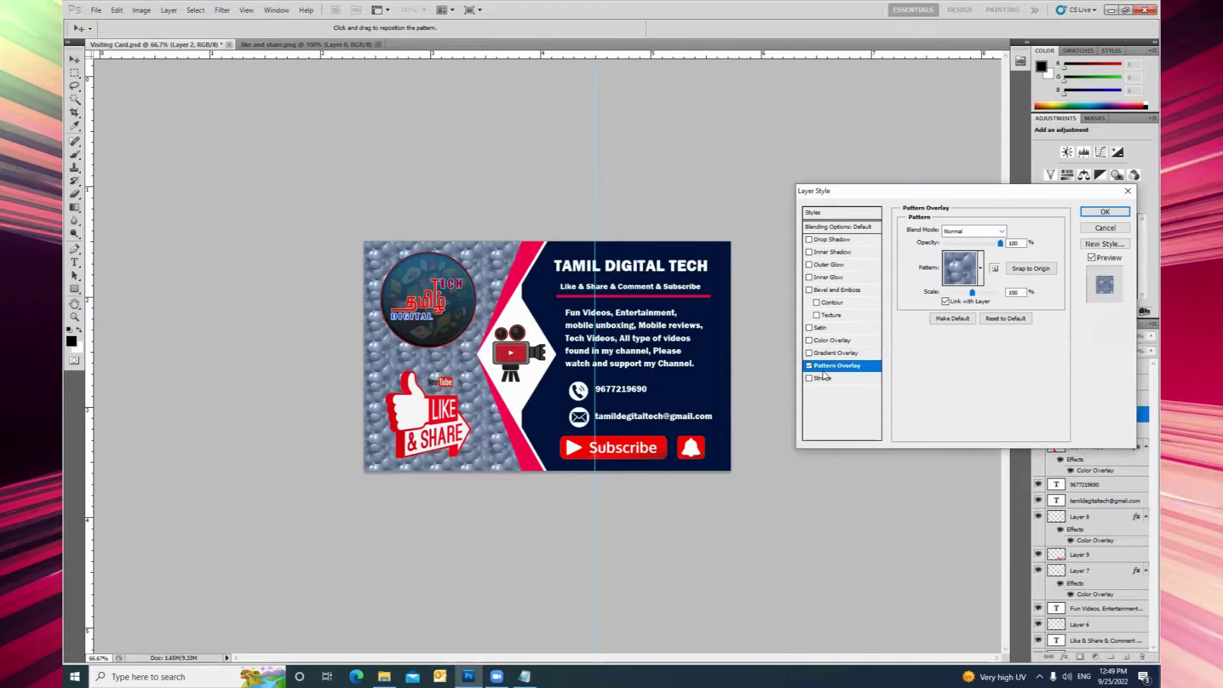
{"action": "key", "text": "ctrl+plus"}
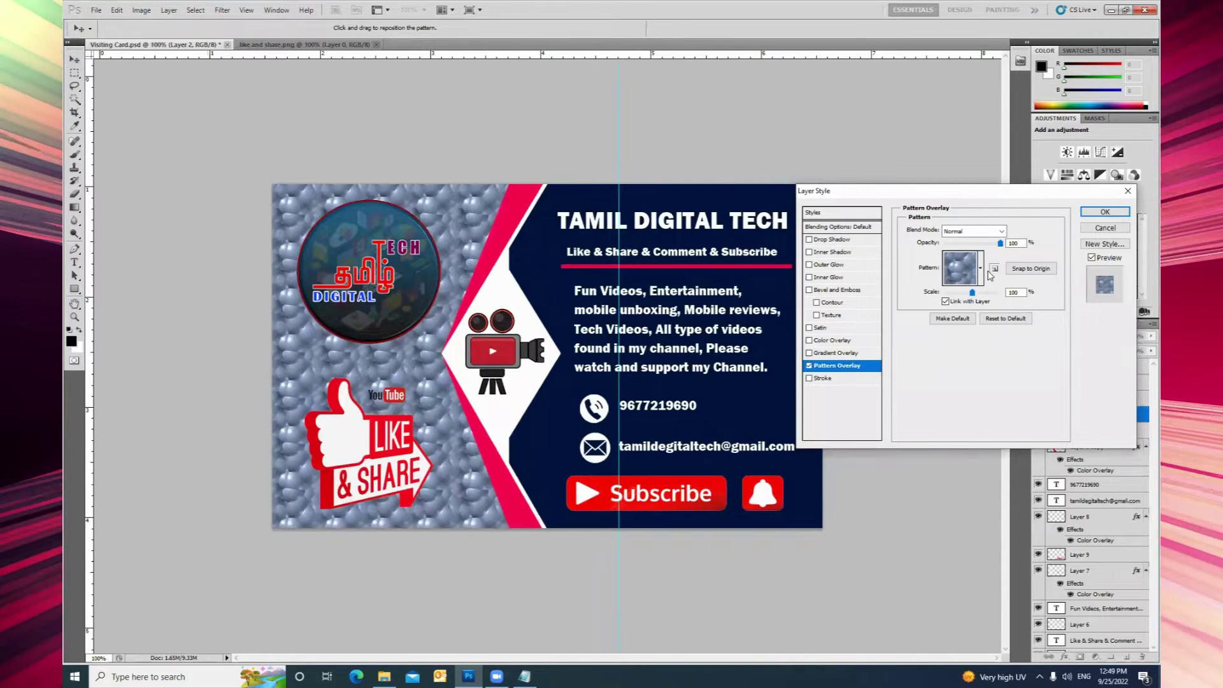
{"action": "left_click", "coordinate": [982, 268]}
{"action": "left_click", "coordinate": [906, 321]}
{"action": "scroll", "coordinate": [924, 328], "scroll_direction": "down", "scroll_amount": 2}
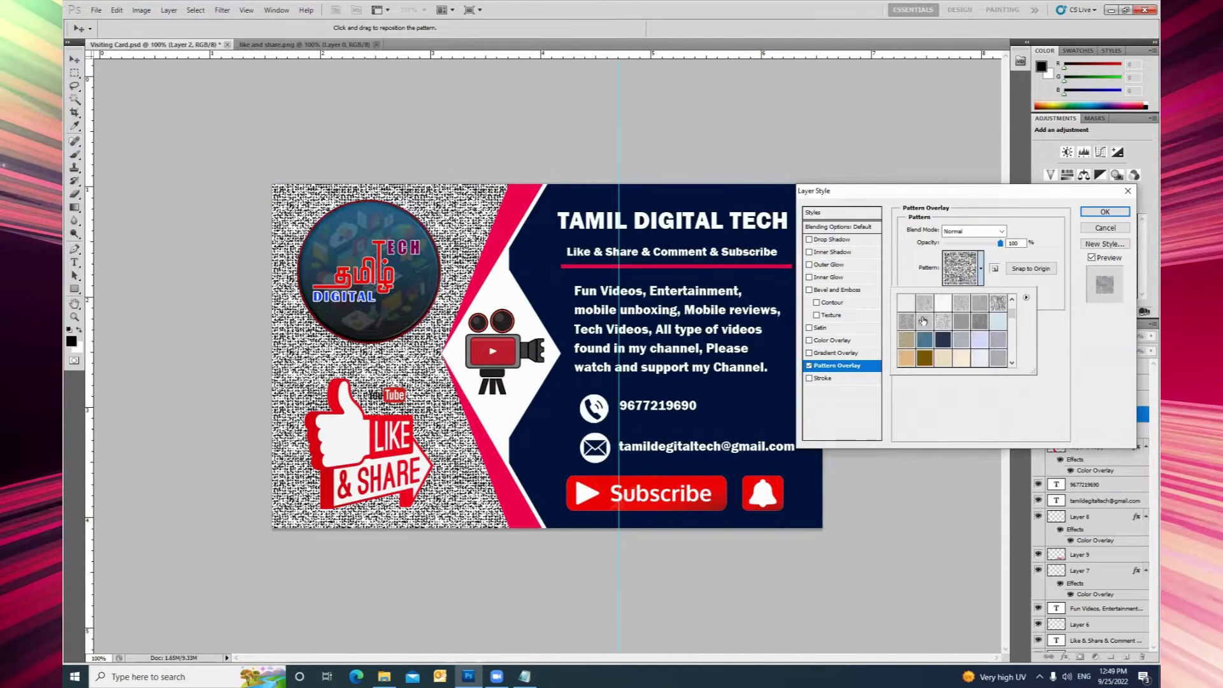
{"action": "left_click", "coordinate": [925, 325]}
{"action": "scroll", "coordinate": [927, 338], "scroll_direction": "down", "scroll_amount": 2}
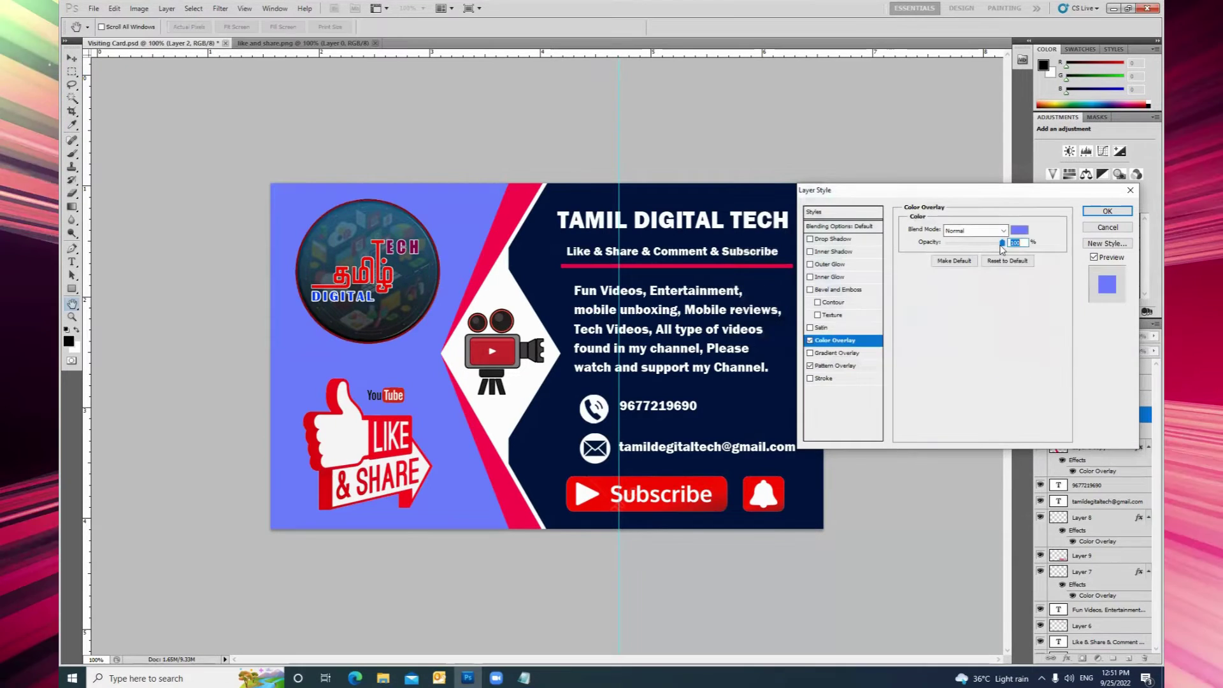
Add a pale pink #ffa4a4 Color Overlay to the left panel and apply the style.
{"action": "left_click_drag", "start_coordinate": [960, 255], "coordinate": [958, 257]}
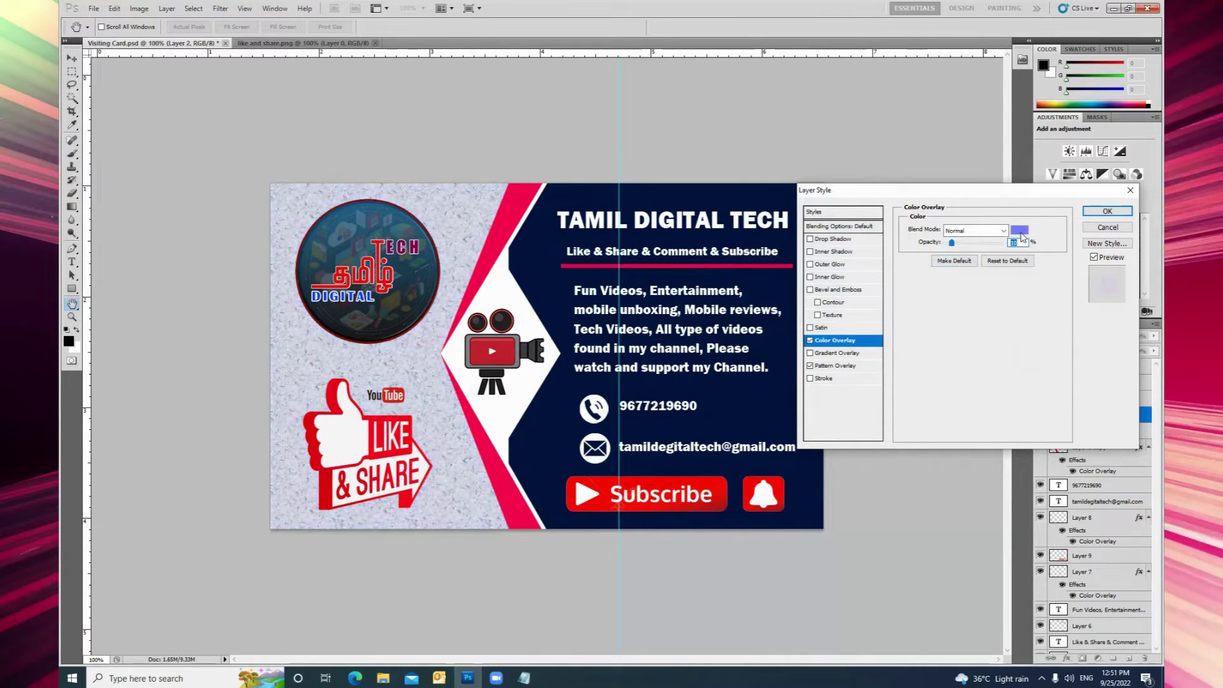
{"action": "left_click", "coordinate": [1019, 231]}
{"action": "left_click_drag", "start_coordinate": [784, 179], "coordinate": [815, 183]}
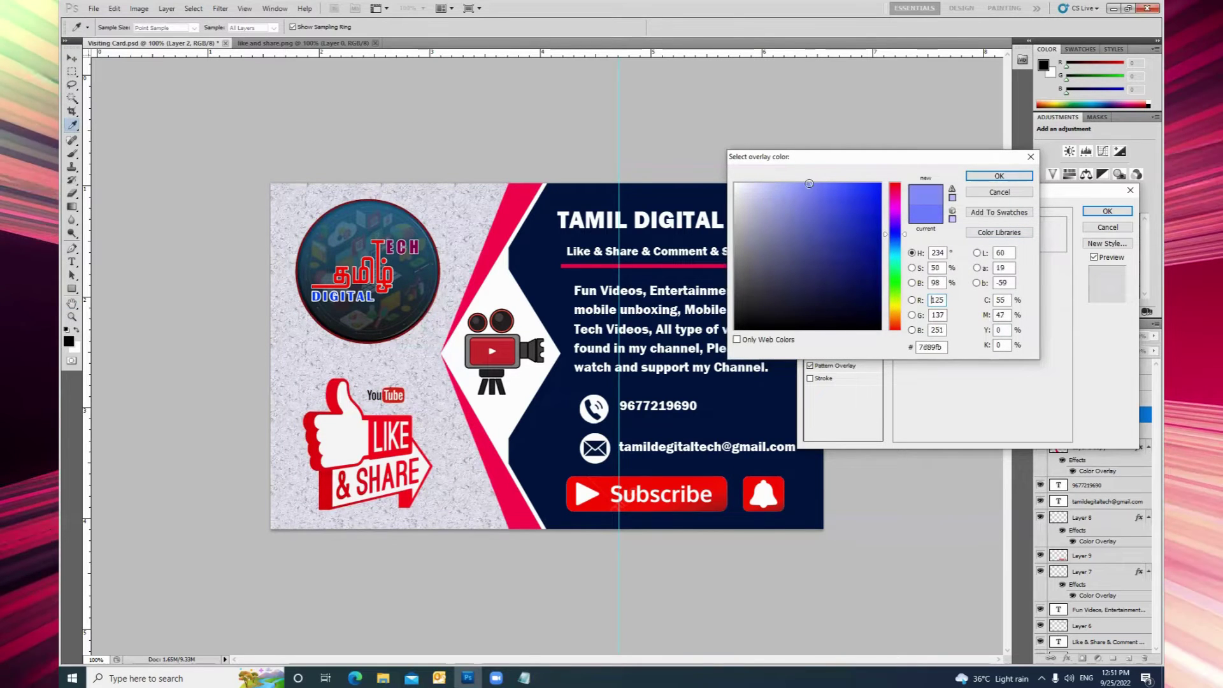
{"action": "left_click_drag", "start_coordinate": [895, 234], "coordinate": [897, 182]}
{"action": "left_click", "coordinate": [851, 184]}
{"action": "left_click", "coordinate": [796, 183]}
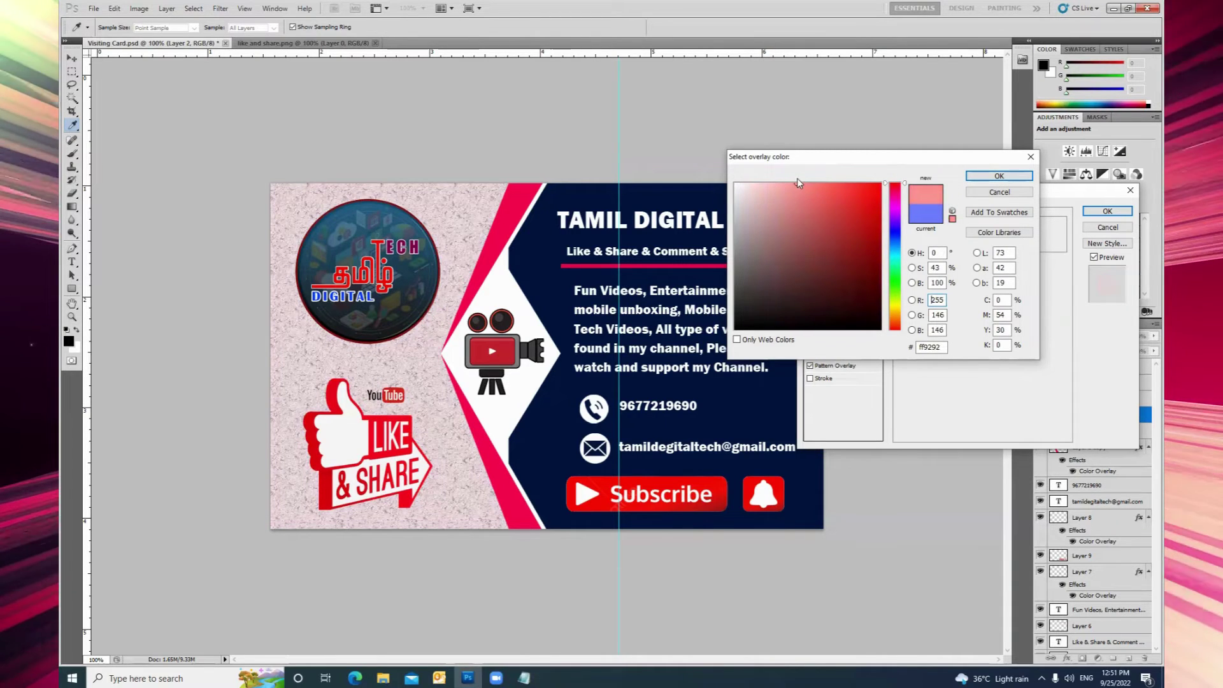
{"action": "left_click", "coordinate": [786, 183]}
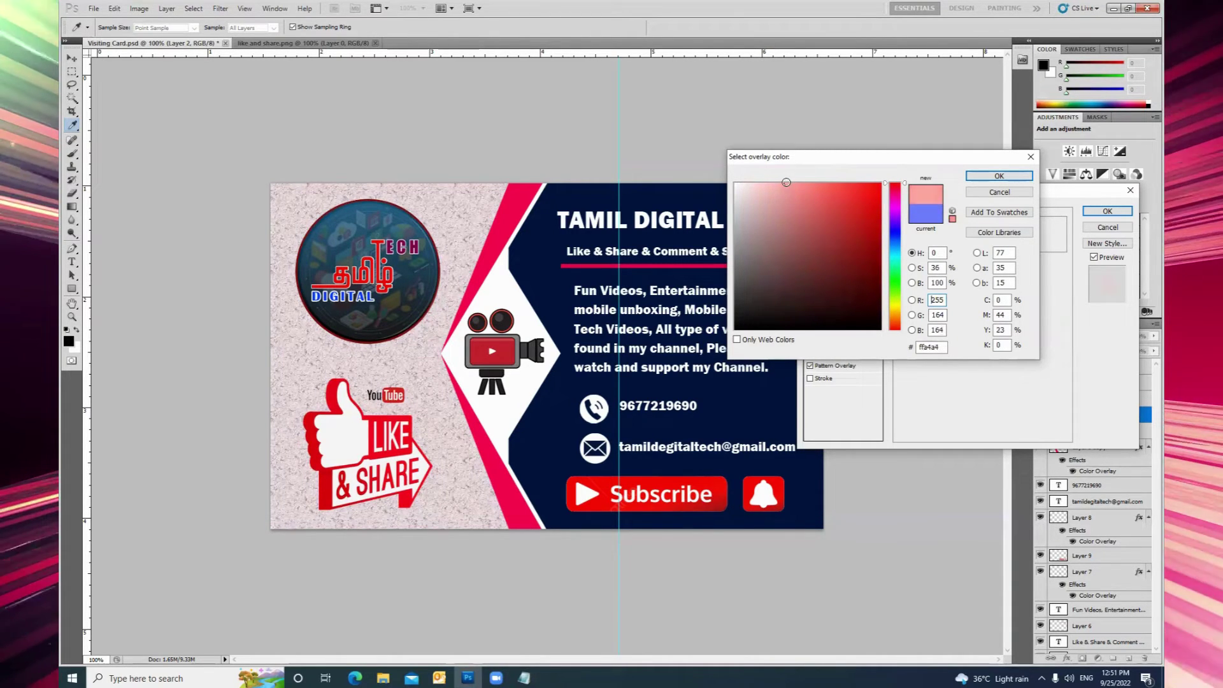
{"action": "left_click", "coordinate": [998, 177]}
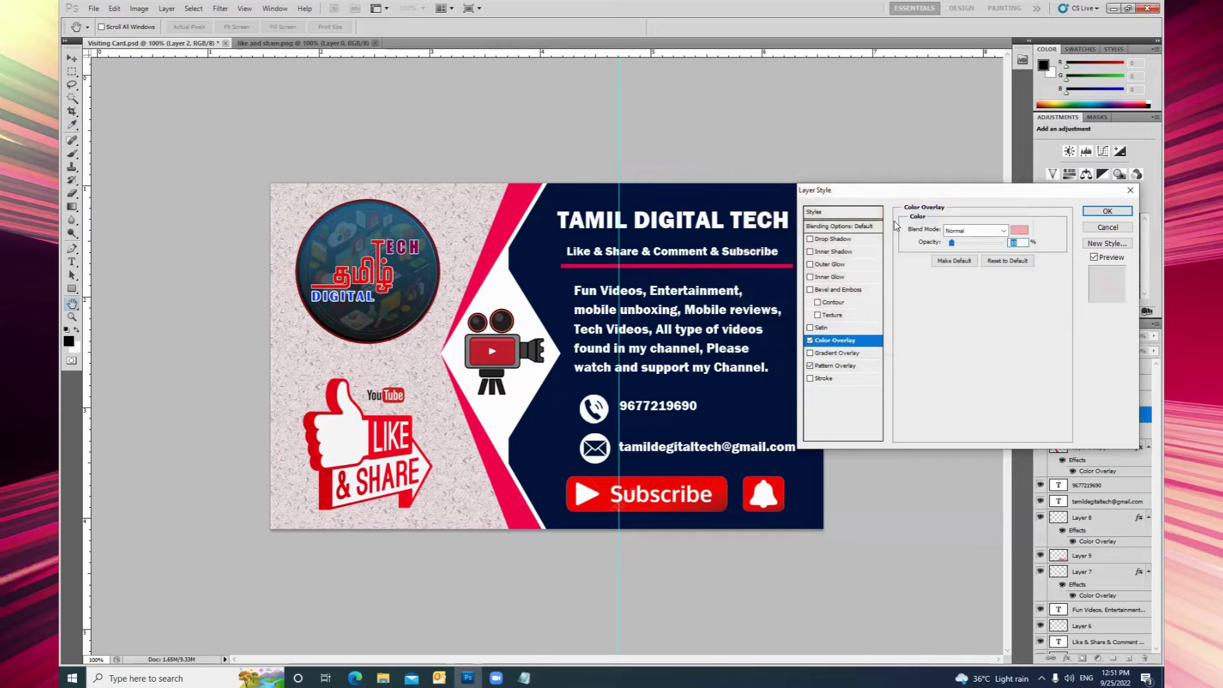
{"action": "left_click", "coordinate": [1108, 211]}
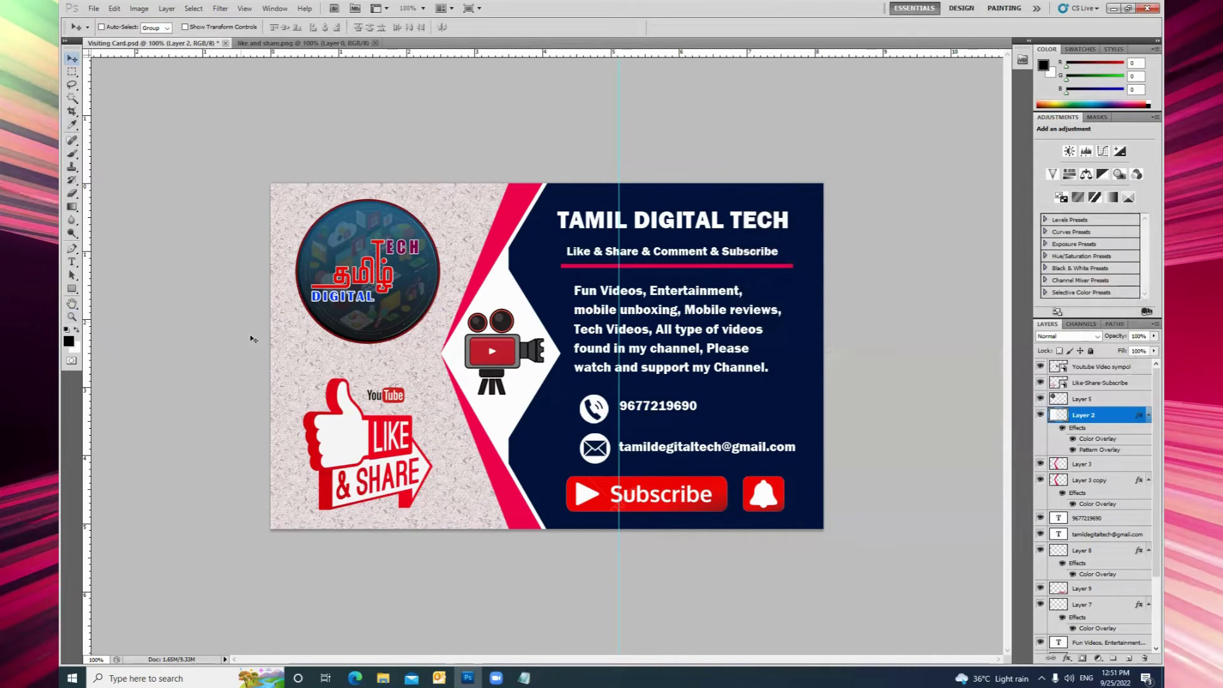
Select the diamond layer and give it a blue-grey Pattern Overlay texture.
{"action": "right_click", "coordinate": [507, 302]}
{"action": "left_click", "coordinate": [528, 312]}
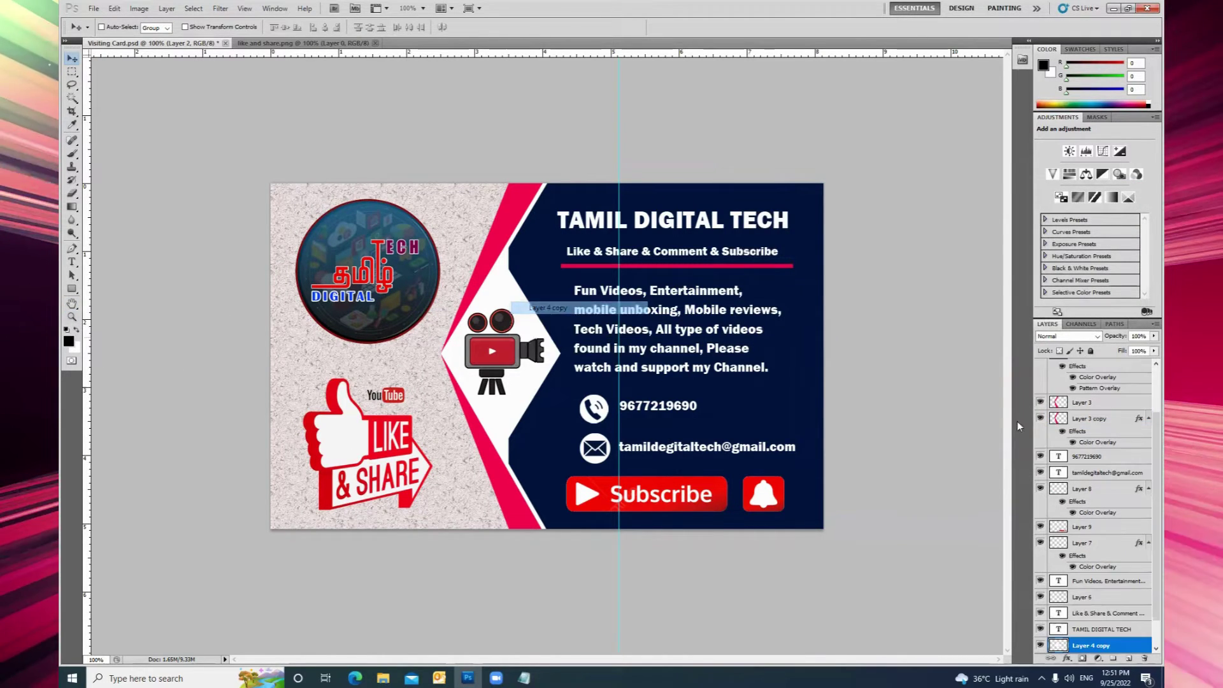
{"action": "left_click", "coordinate": [1064, 656]}
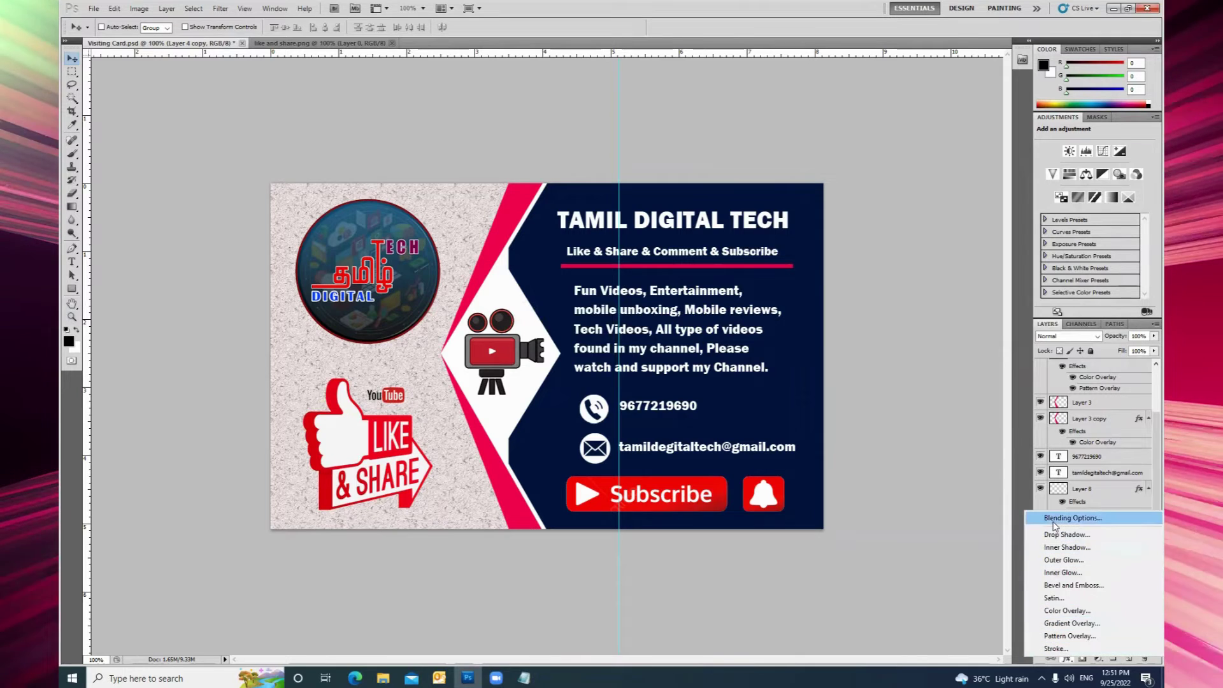
{"action": "key", "text": "Escape"}
{"action": "key", "text": "h"}
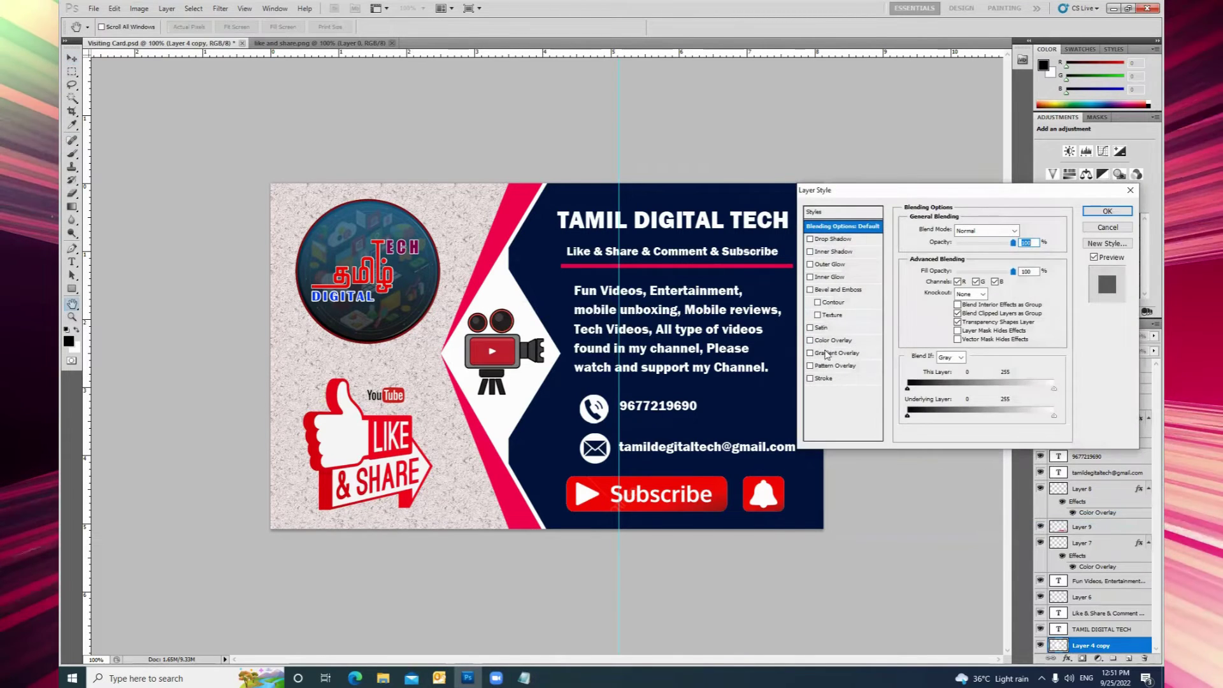
{"action": "left_click", "coordinate": [833, 367]}
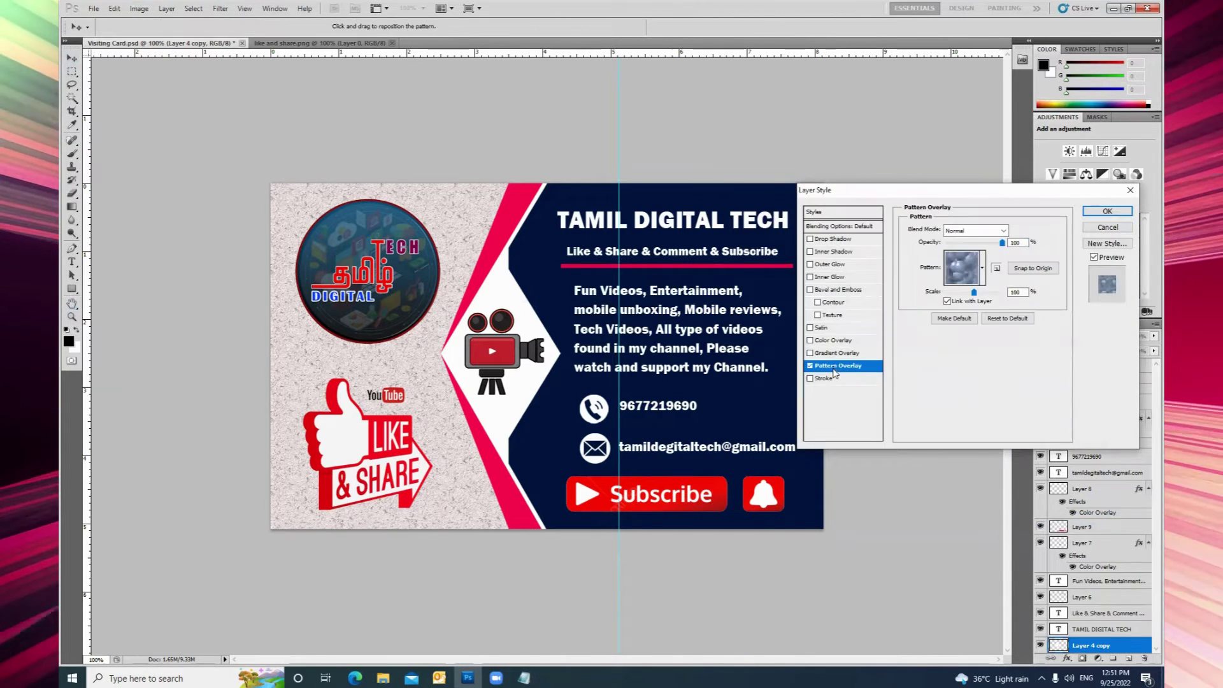
{"action": "left_click", "coordinate": [983, 268]}
{"action": "left_click", "coordinate": [943, 330]}
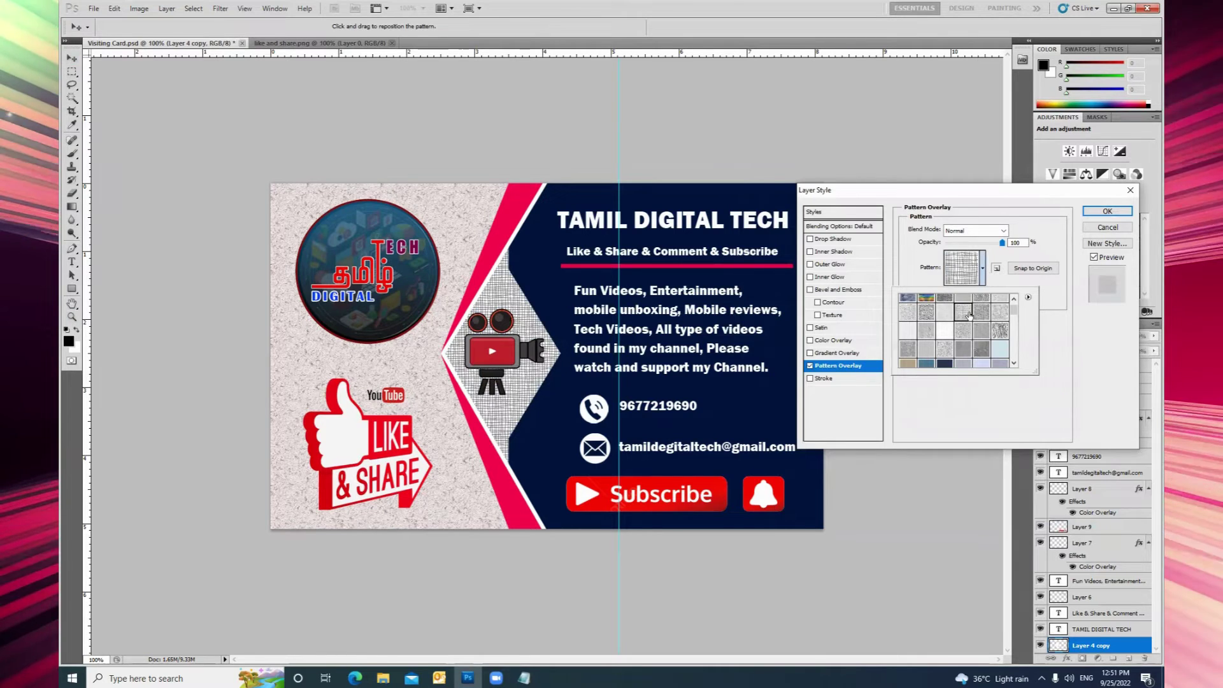
{"action": "left_click", "coordinate": [912, 350]}
{"action": "scroll", "coordinate": [932, 342], "scroll_direction": "up", "scroll_amount": 1}
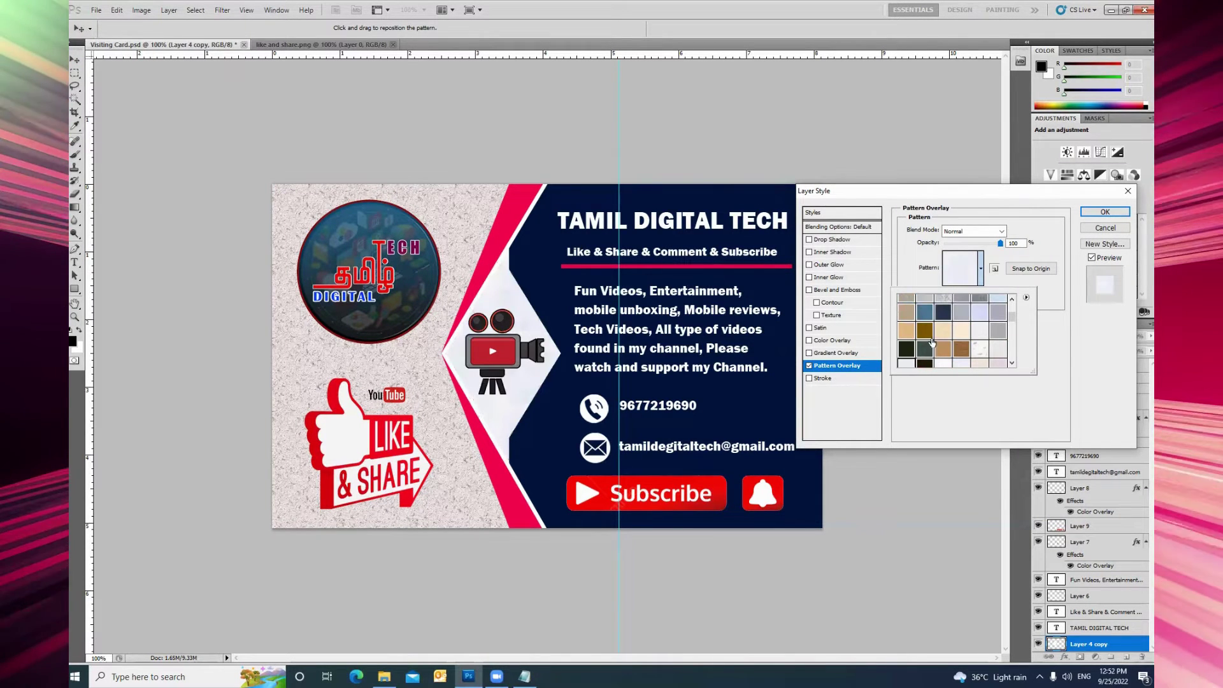
{"action": "left_click", "coordinate": [961, 313]}
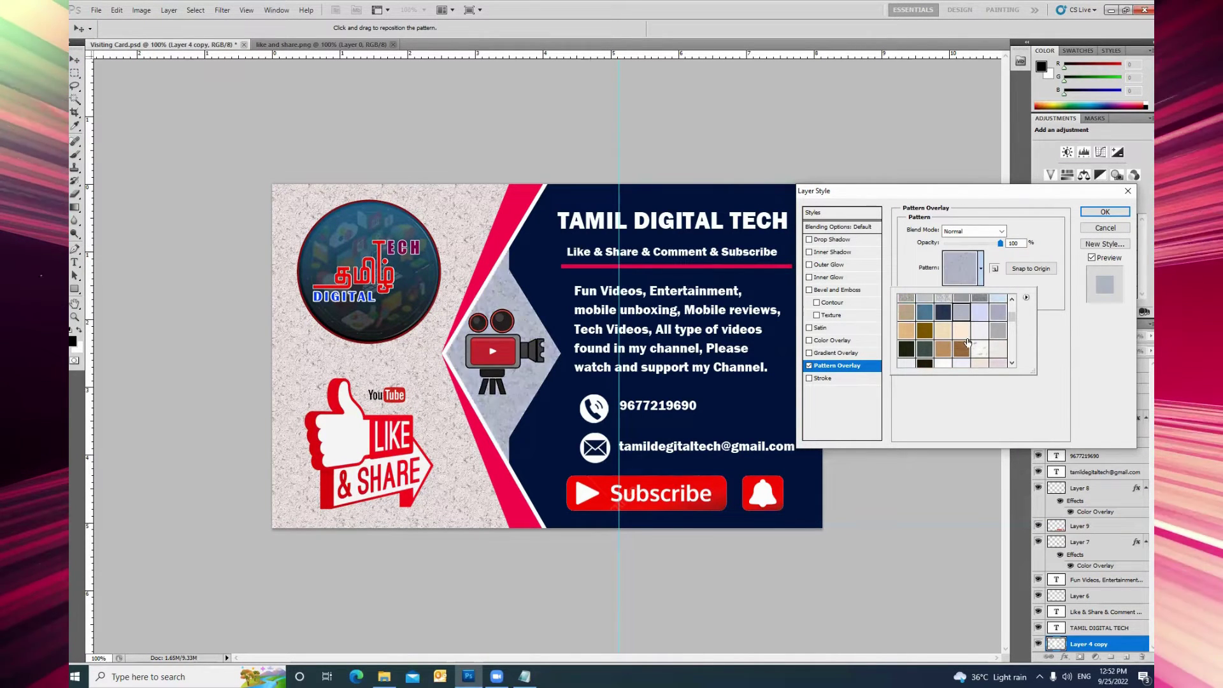
{"action": "scroll", "coordinate": [967, 343], "scroll_direction": "up", "scroll_amount": 1}
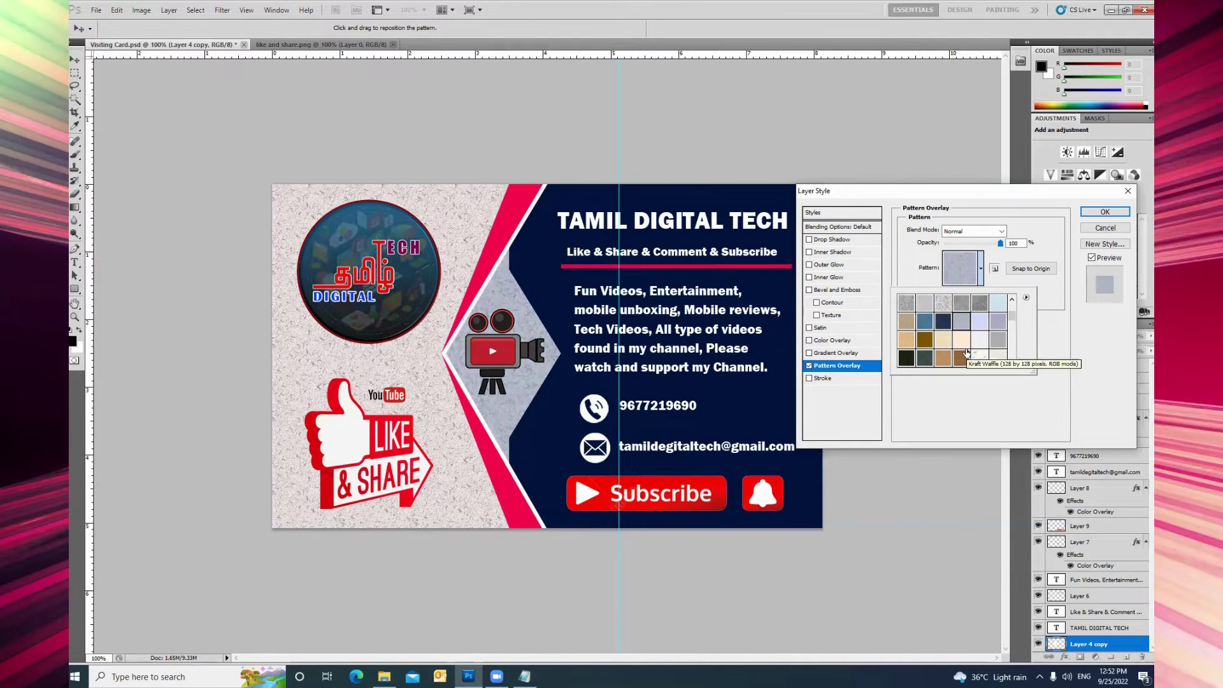
{"action": "scroll", "coordinate": [967, 353], "scroll_direction": "up", "scroll_amount": 1}
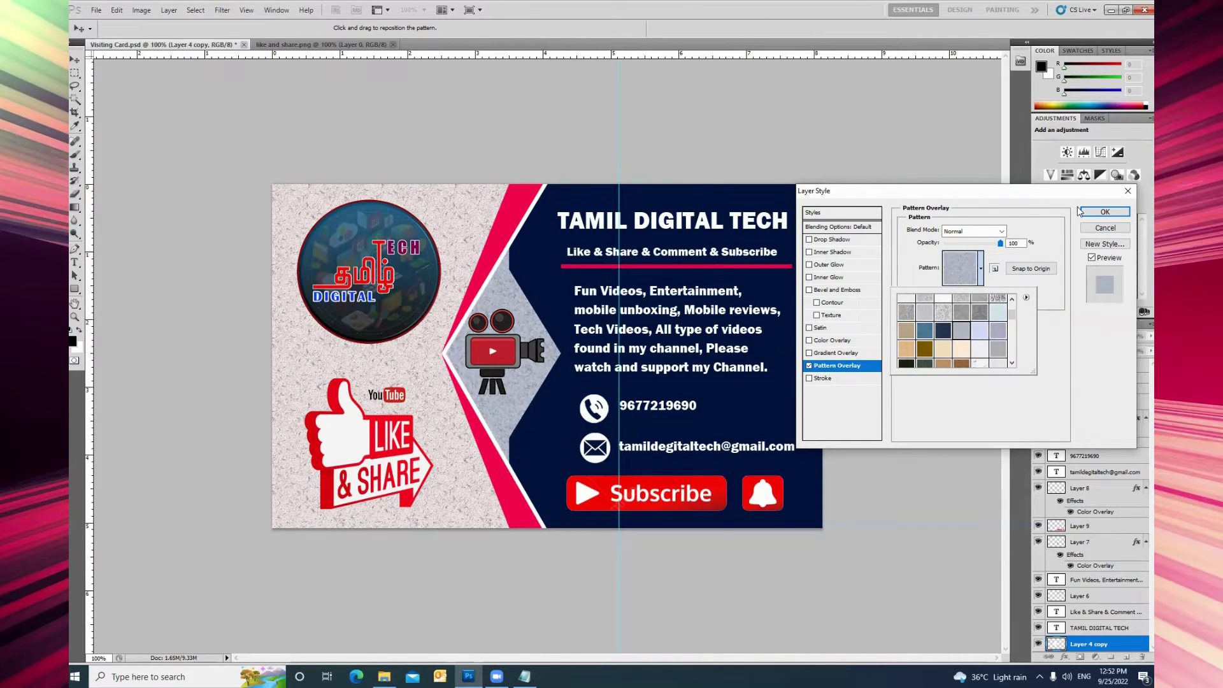
{"action": "left_click", "coordinate": [865, 398]}
Add a pure red Stroke around the diamond and apply the layer style.
{"action": "left_click", "coordinate": [823, 378]}
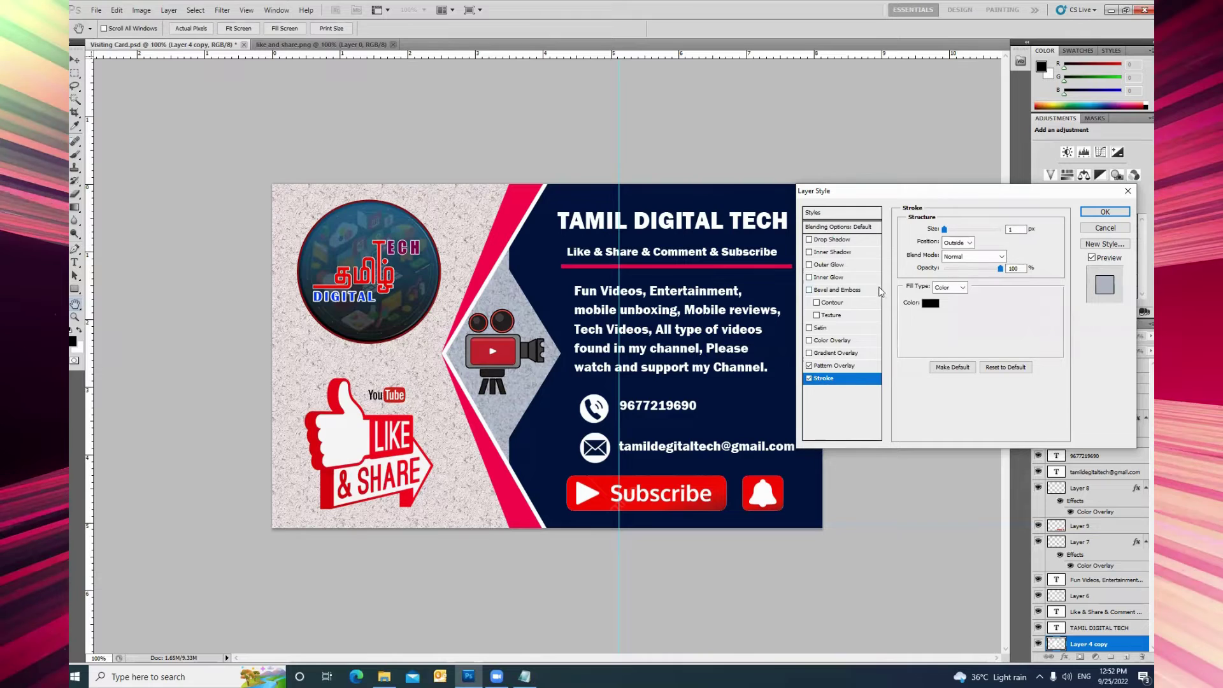
{"action": "left_click", "coordinate": [929, 310]}
{"action": "left_click", "coordinate": [734, 184]}
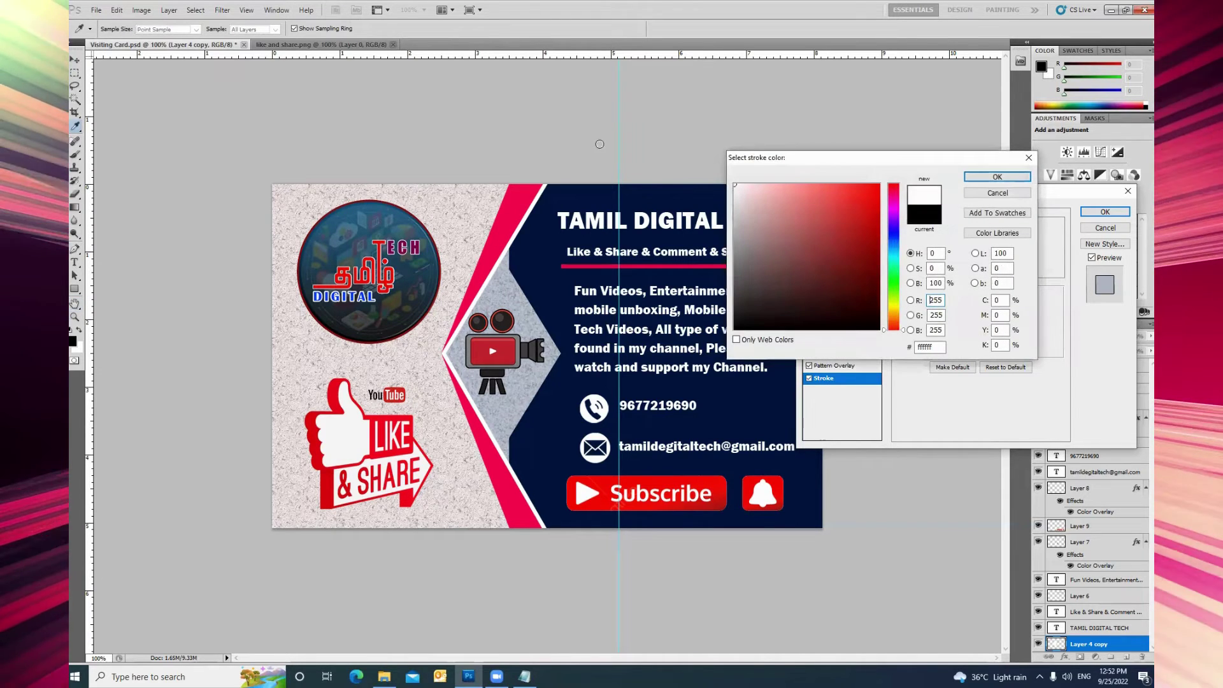
{"action": "left_click", "coordinate": [997, 177]}
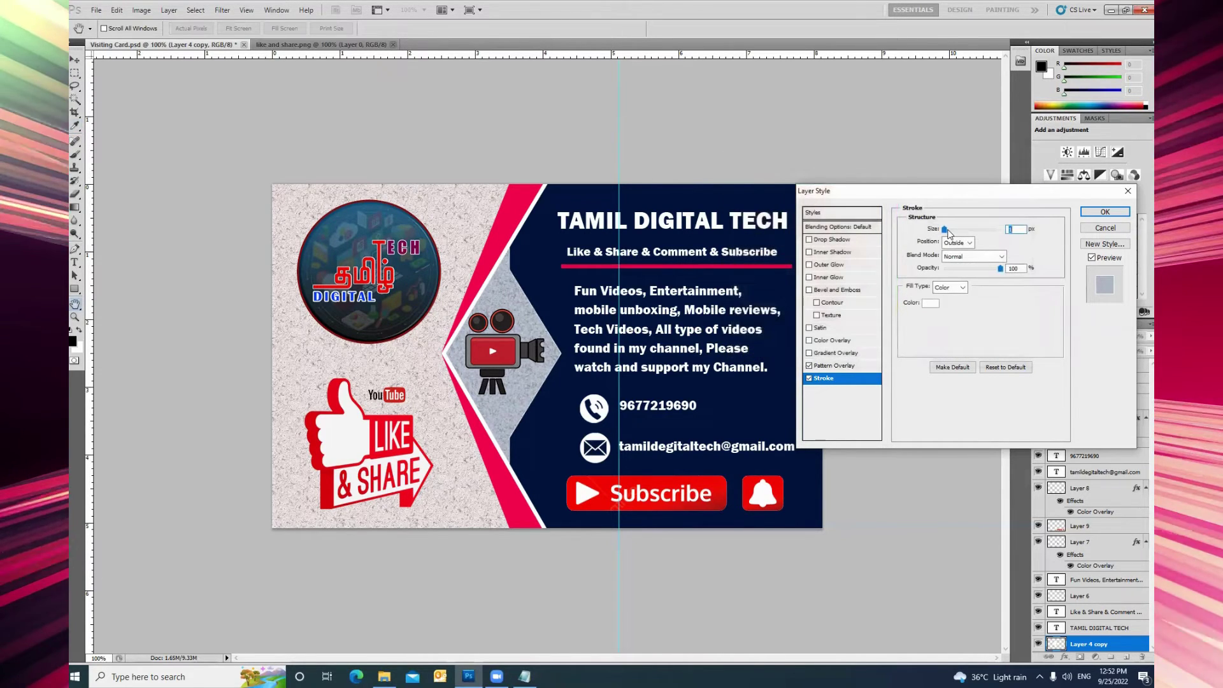
{"action": "left_click_drag", "start_coordinate": [949, 231], "coordinate": [947, 231]}
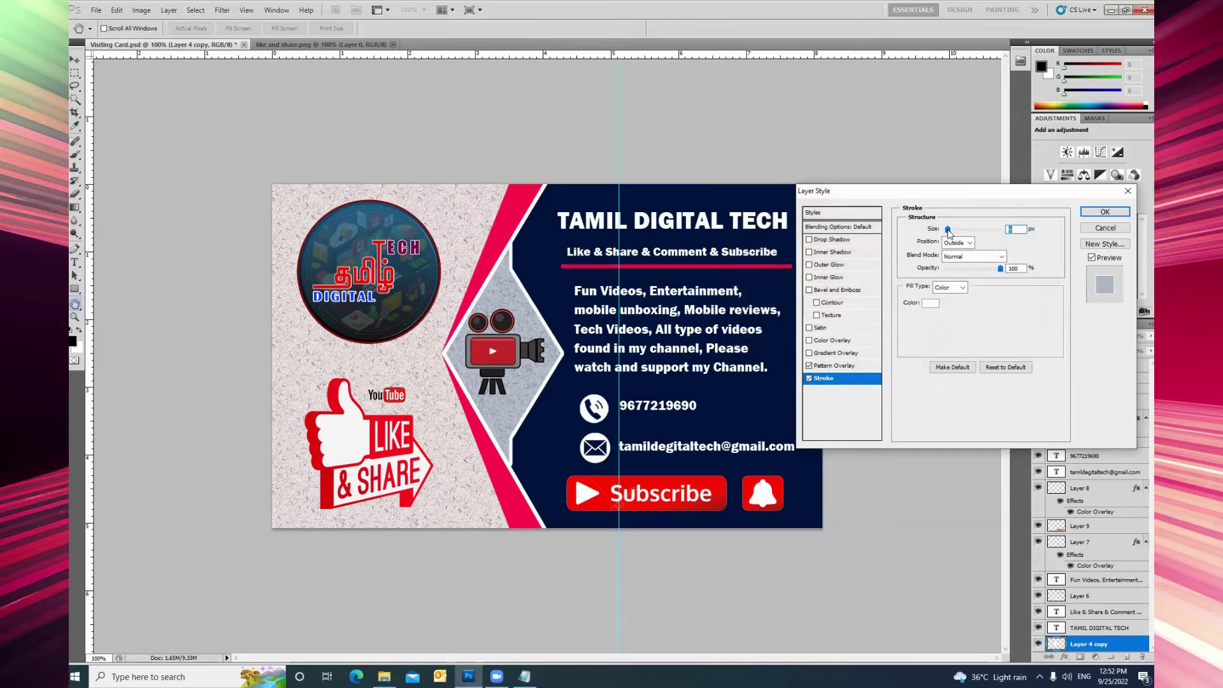
{"action": "left_click", "coordinate": [931, 308]}
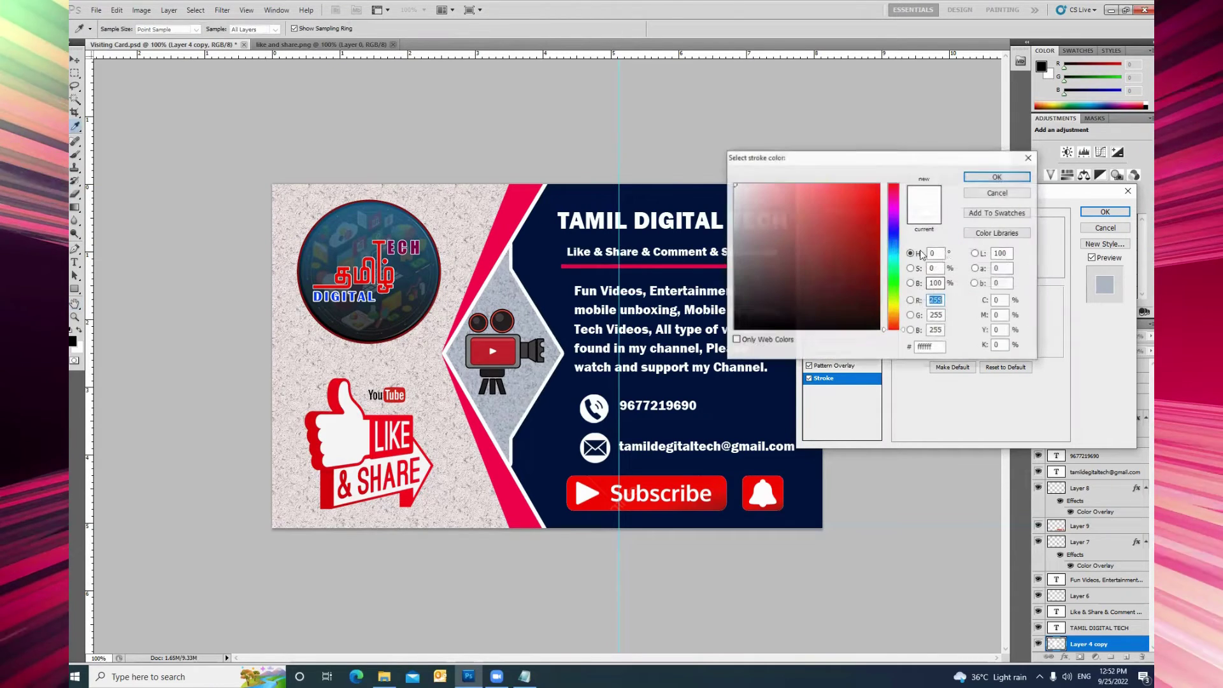
{"action": "left_click", "coordinate": [879, 184]}
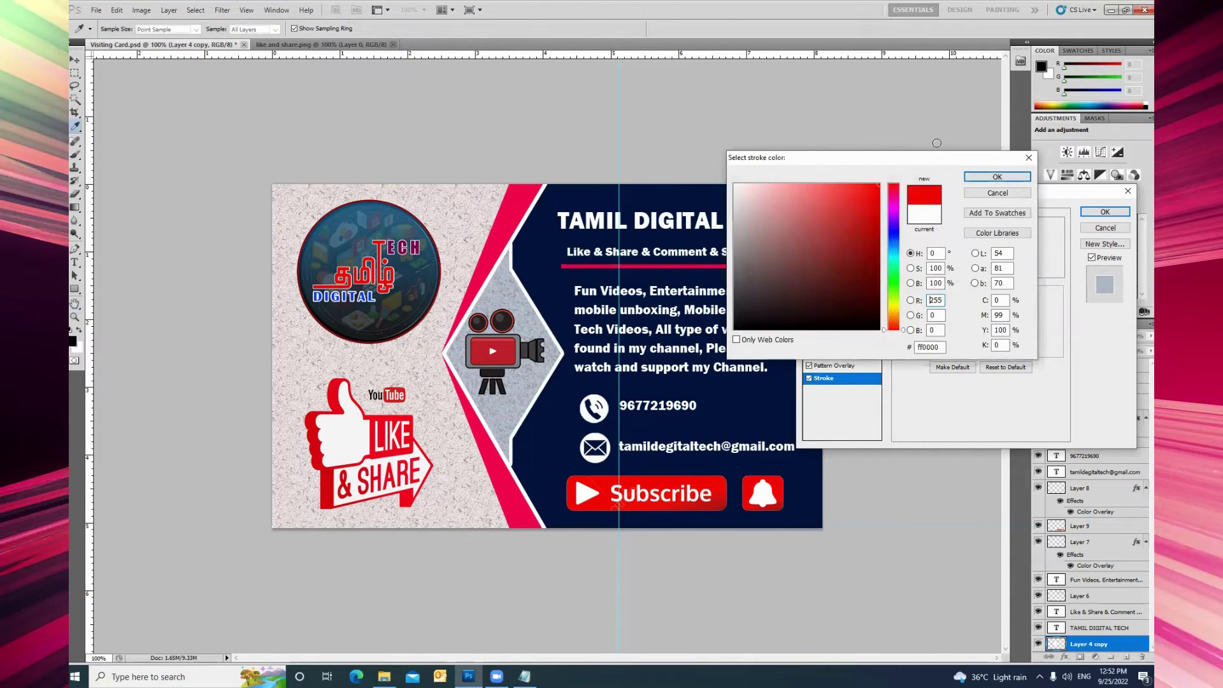
{"action": "left_click", "coordinate": [997, 177]}
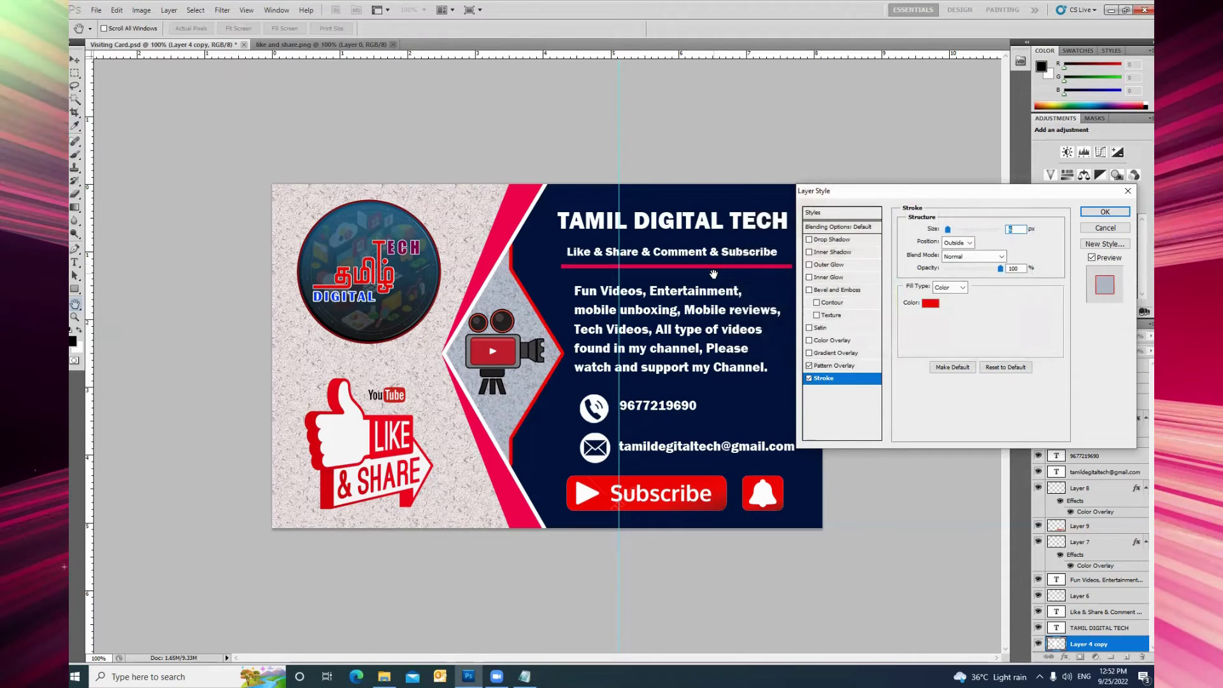
{"action": "key", "text": "Return"}
{"action": "scroll", "coordinate": [713, 274], "scroll_direction": "up", "scroll_amount": 2}
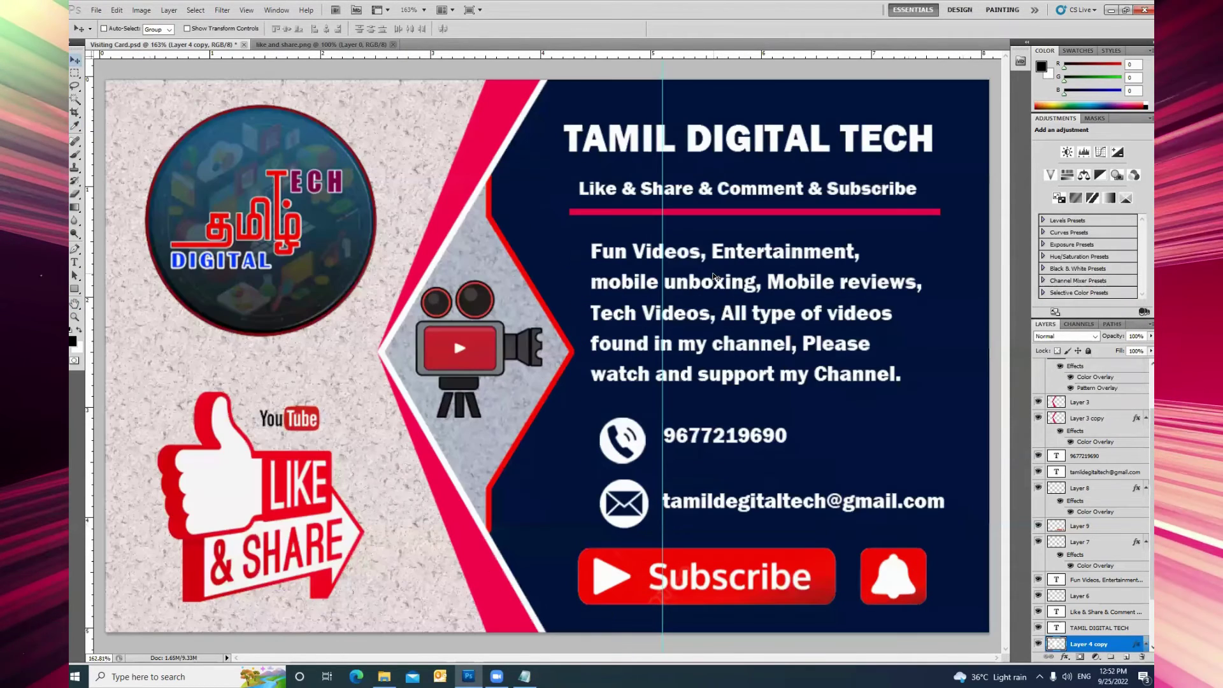
{"action": "scroll", "coordinate": [713, 275], "scroll_direction": "up", "scroll_amount": 1}
{"action": "scroll", "coordinate": [713, 275], "scroll_direction": "down", "scroll_amount": 3}
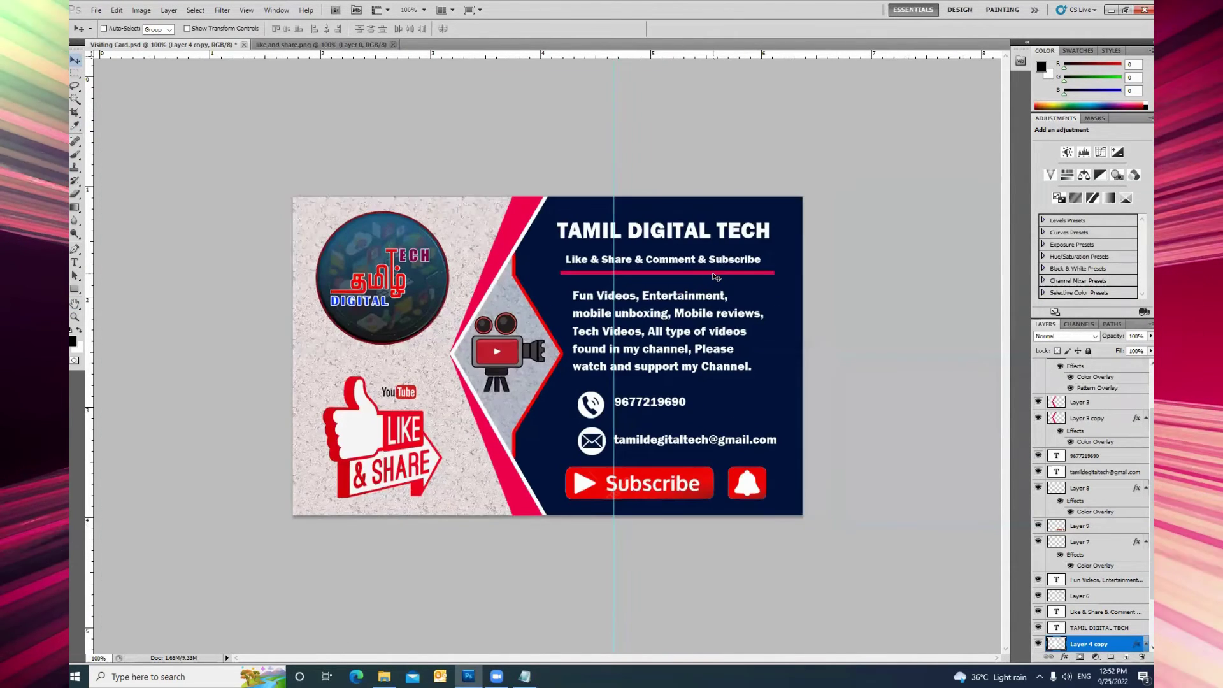
{"action": "scroll", "coordinate": [713, 275], "scroll_direction": "down", "scroll_amount": 1}
{"action": "scroll", "coordinate": [713, 275], "scroll_direction": "up", "scroll_amount": 5}
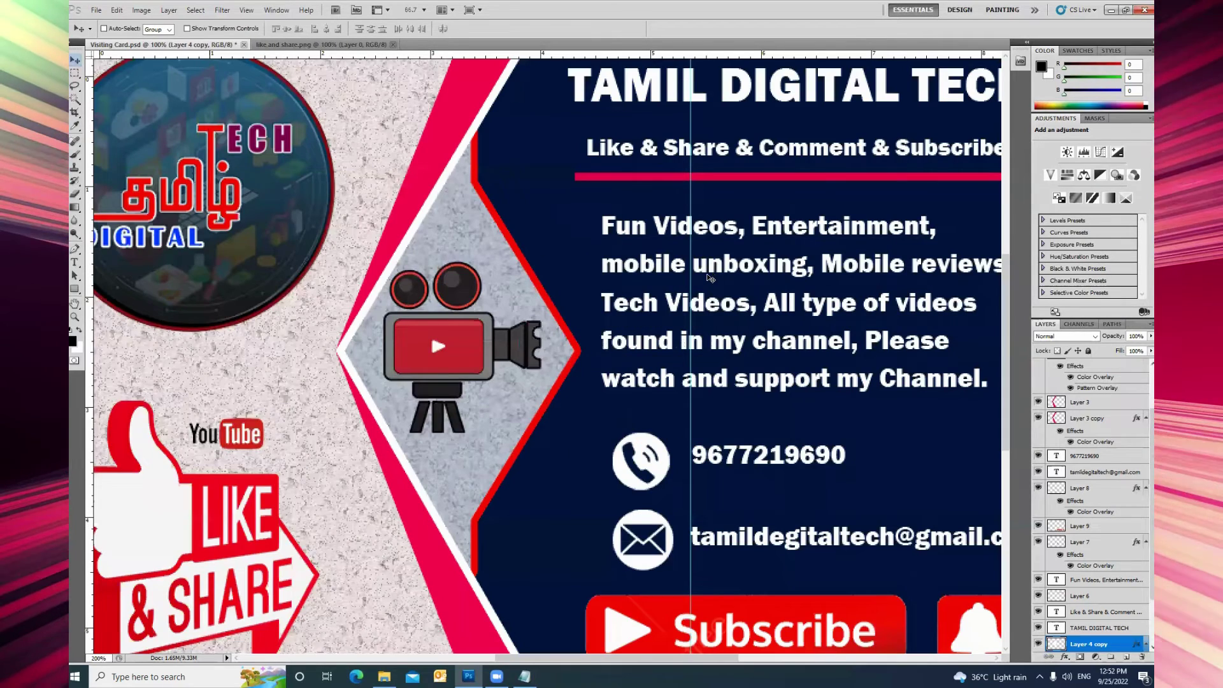
{"action": "key", "text": "ctrl+0"}
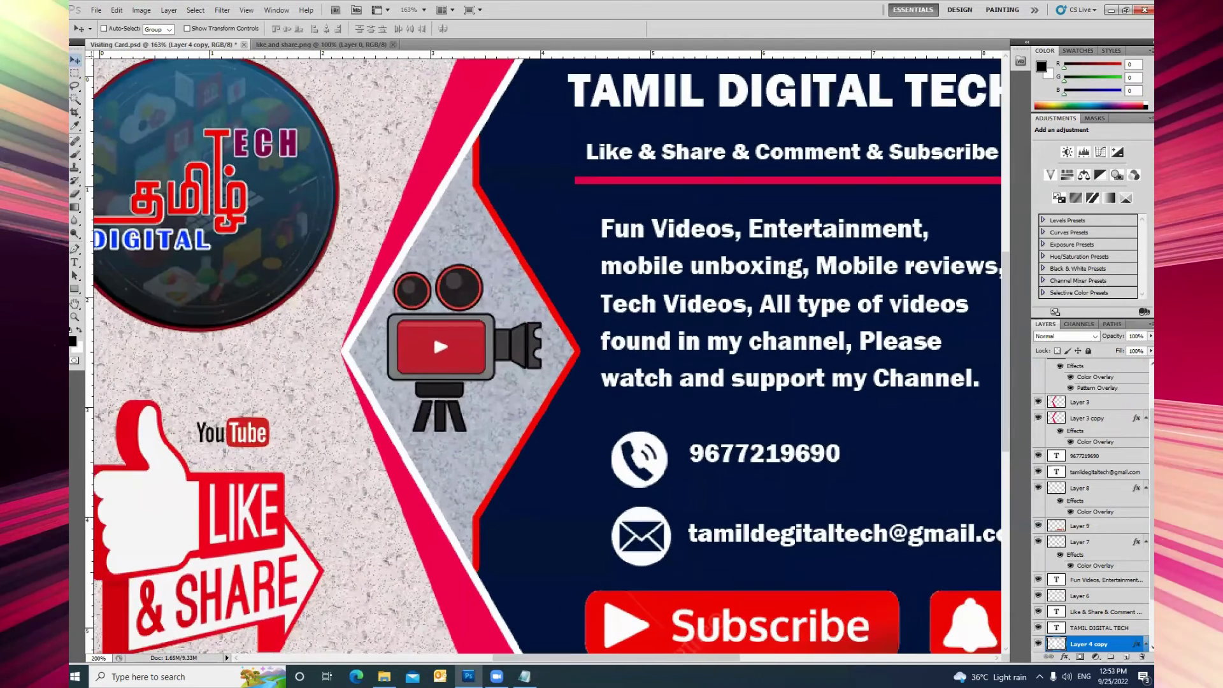
{"action": "type", "text": "66.7"}
{"action": "key", "text": "Return"}
{"action": "key", "text": "ctrl+1"}
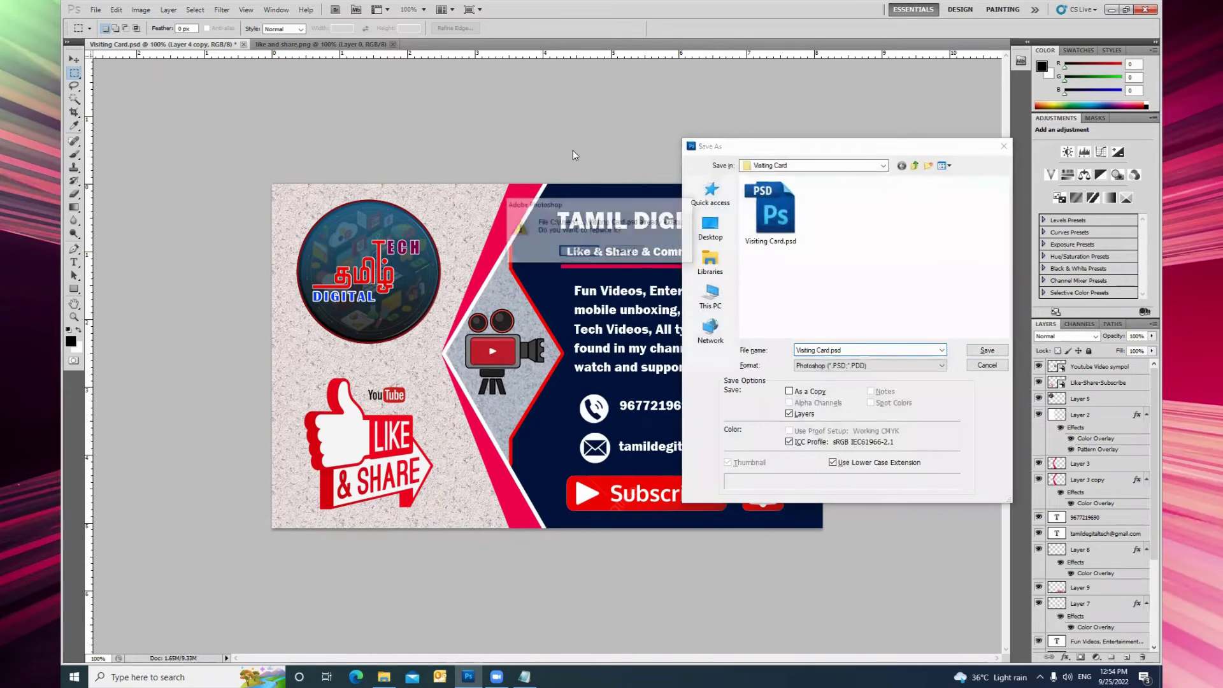
Overwrite Visiting Card.psd, flatten the image, and save it as Visiting Card.jpg.
{"action": "key", "text": "Return"}
{"action": "key", "text": "Return"}
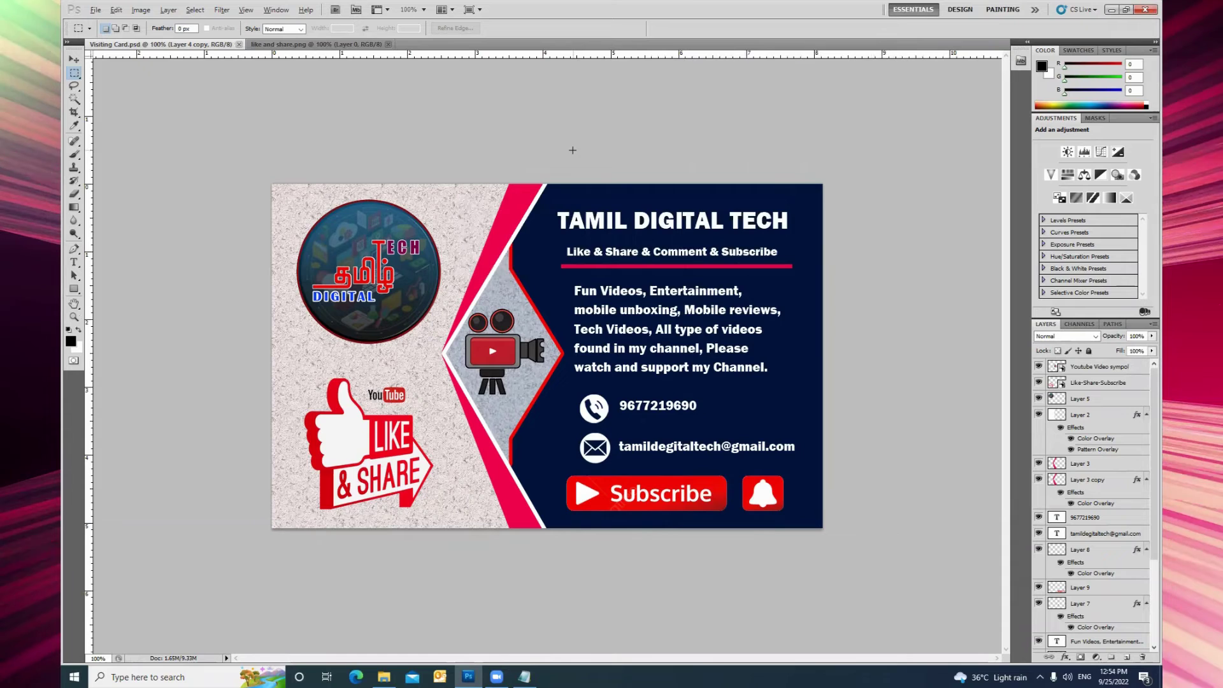
{"action": "key", "text": "alt+l"}
{"action": "key", "text": "f"}
{"action": "key", "text": "ctrl+shift+s"}
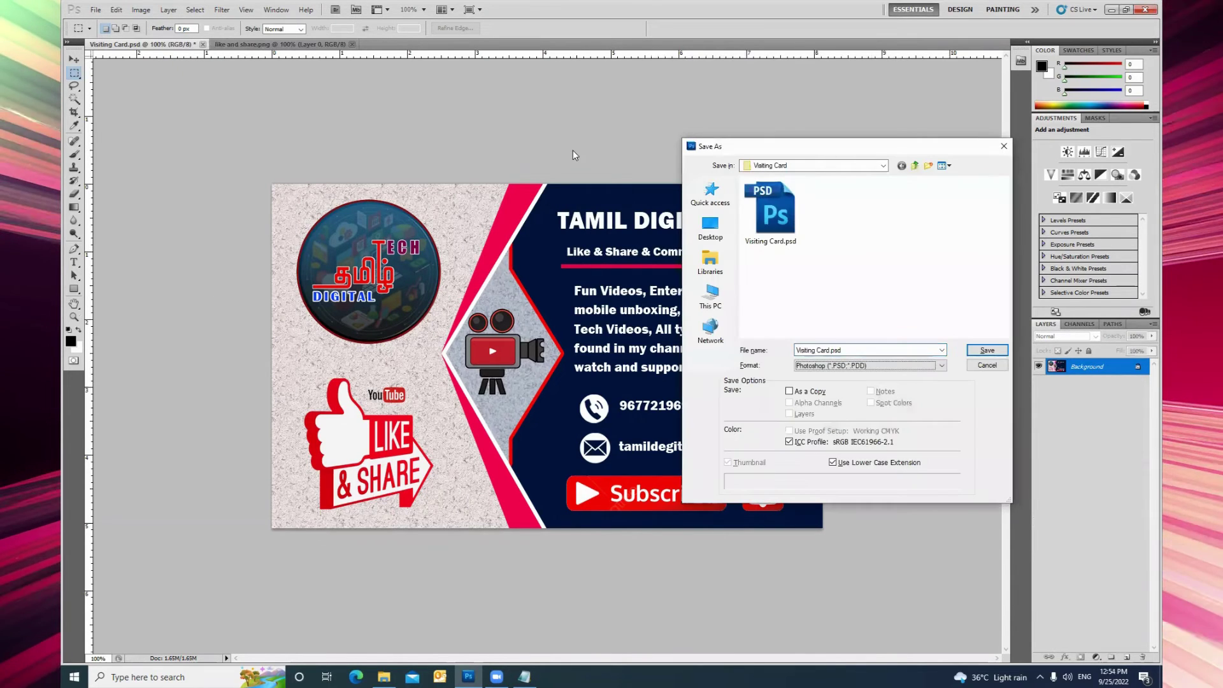
{"action": "key", "text": "Return"}
{"action": "key", "text": "Return"}
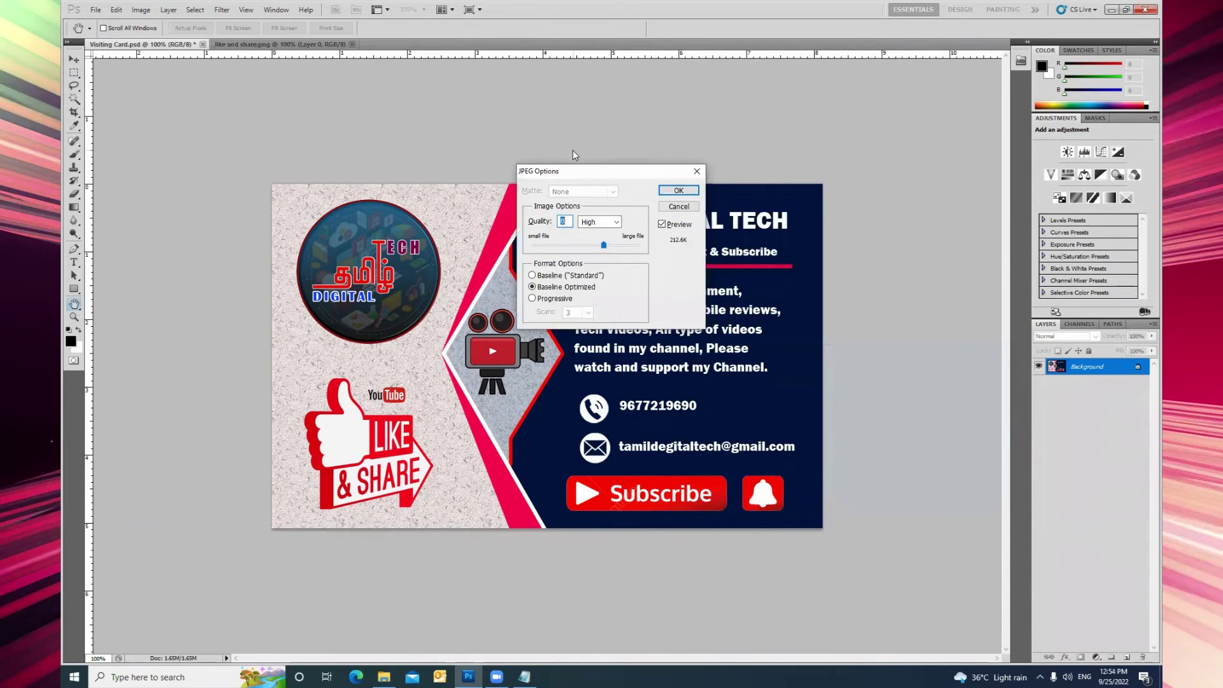
{"action": "key", "text": "Return"}
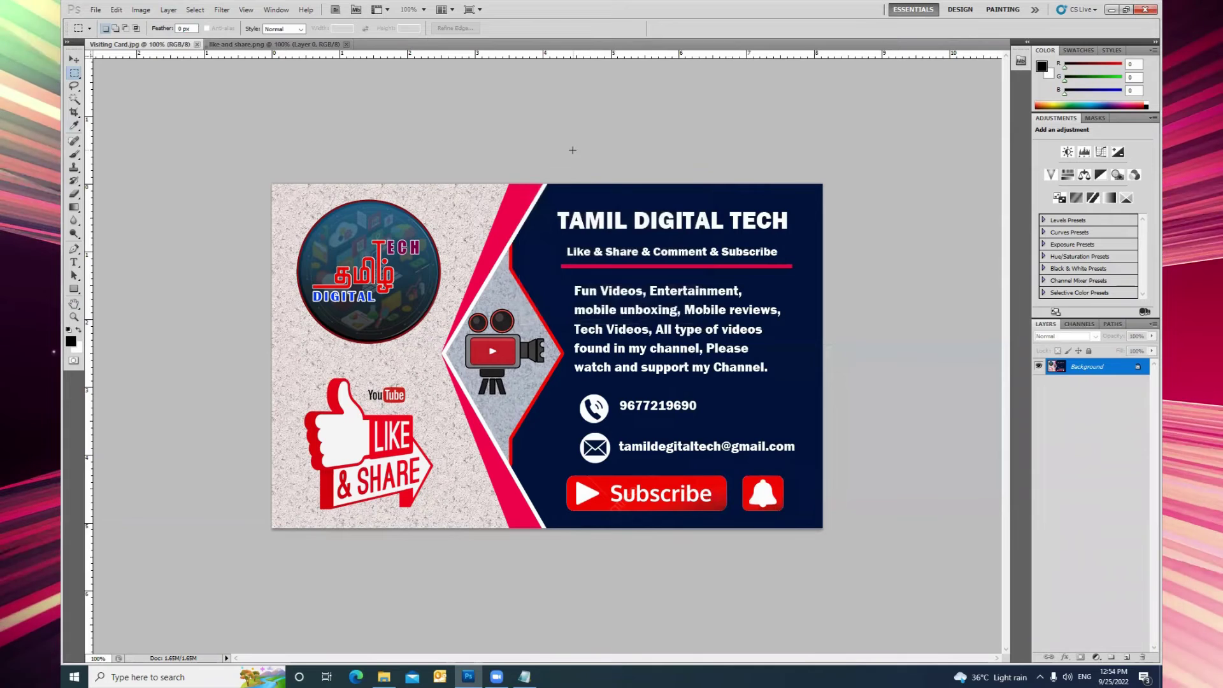
Undo the flatten and resave the layered card as Visiting Card.psd.
{"action": "key", "text": "ctrl+z"}
{"action": "key", "text": "ctrl+shift+s"}
{"action": "key", "text": "Return"}
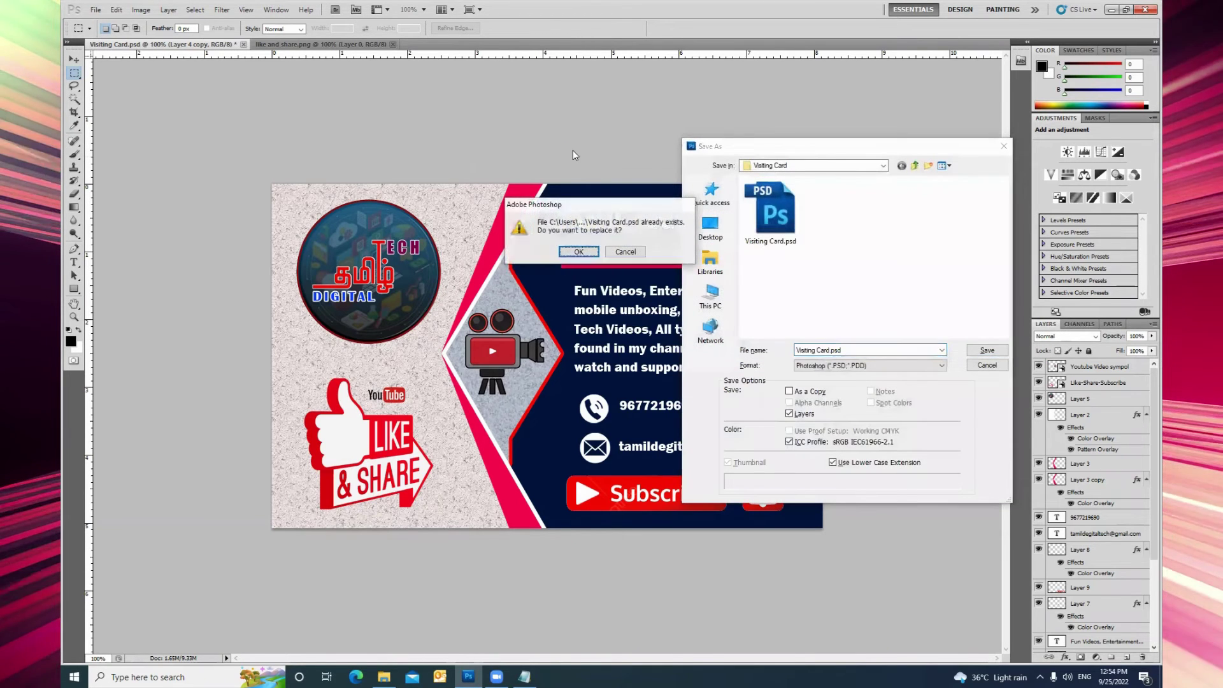
{"action": "key", "text": "Return"}
{"action": "key", "text": "Return"}
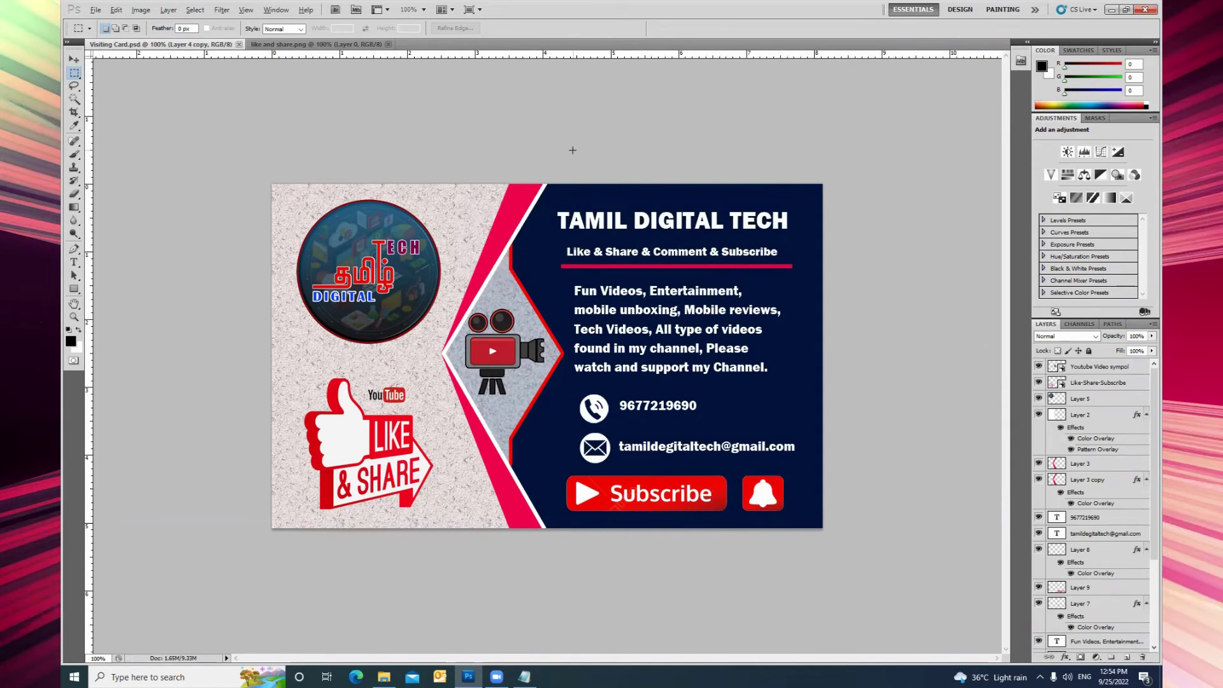
Flatten again and save Visiting Card.jpg at High quality, Baseline Optimized.
{"action": "key", "text": "alt+l"}
{"action": "key", "text": "f"}
{"action": "key", "text": "ctrl+shift+s"}
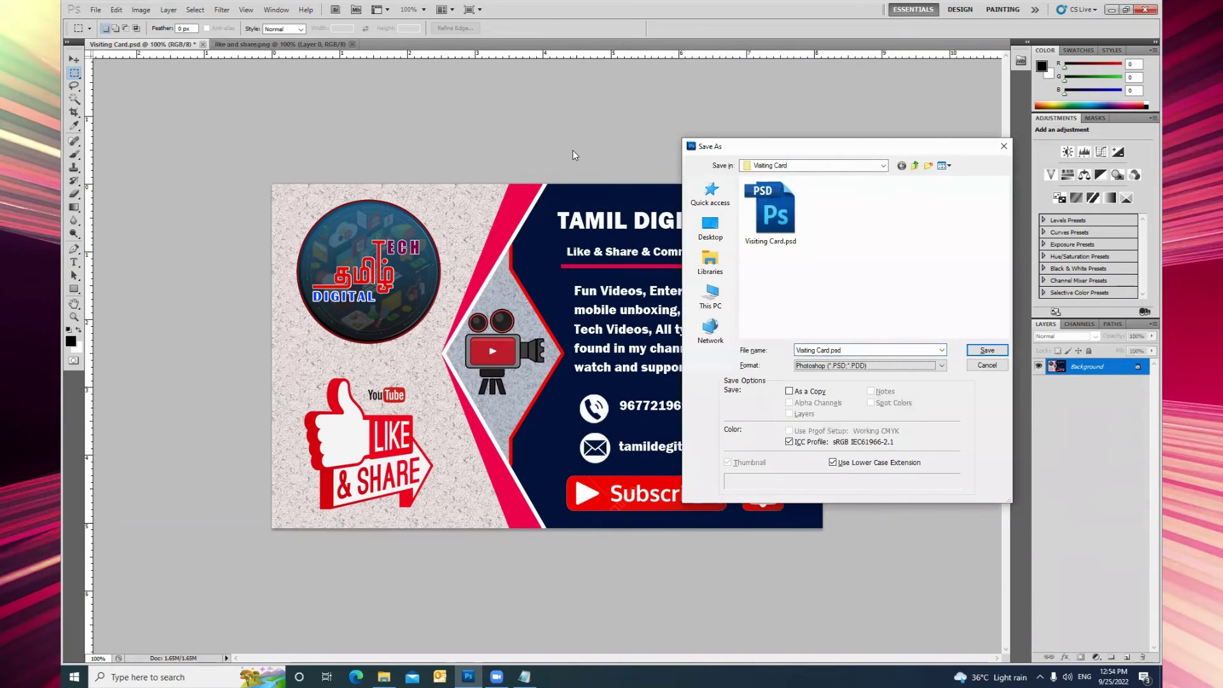
{"action": "key", "text": "Return"}
{"action": "key", "text": "Return"}
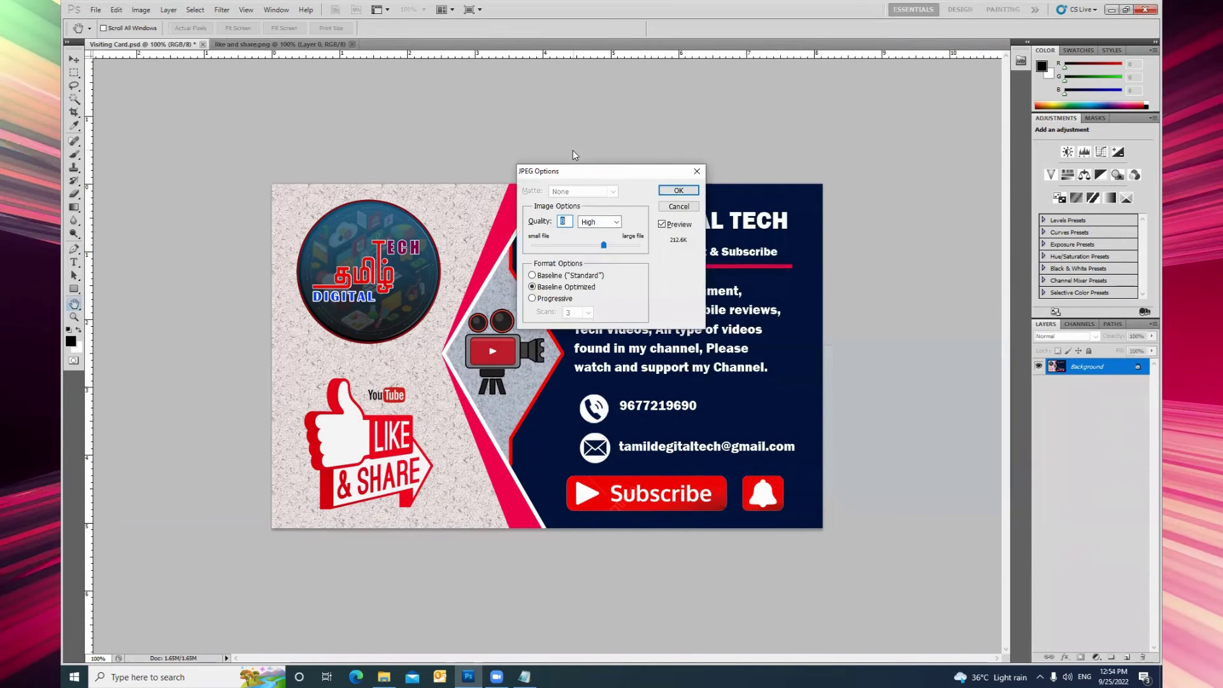
{"action": "key", "text": "Return"}
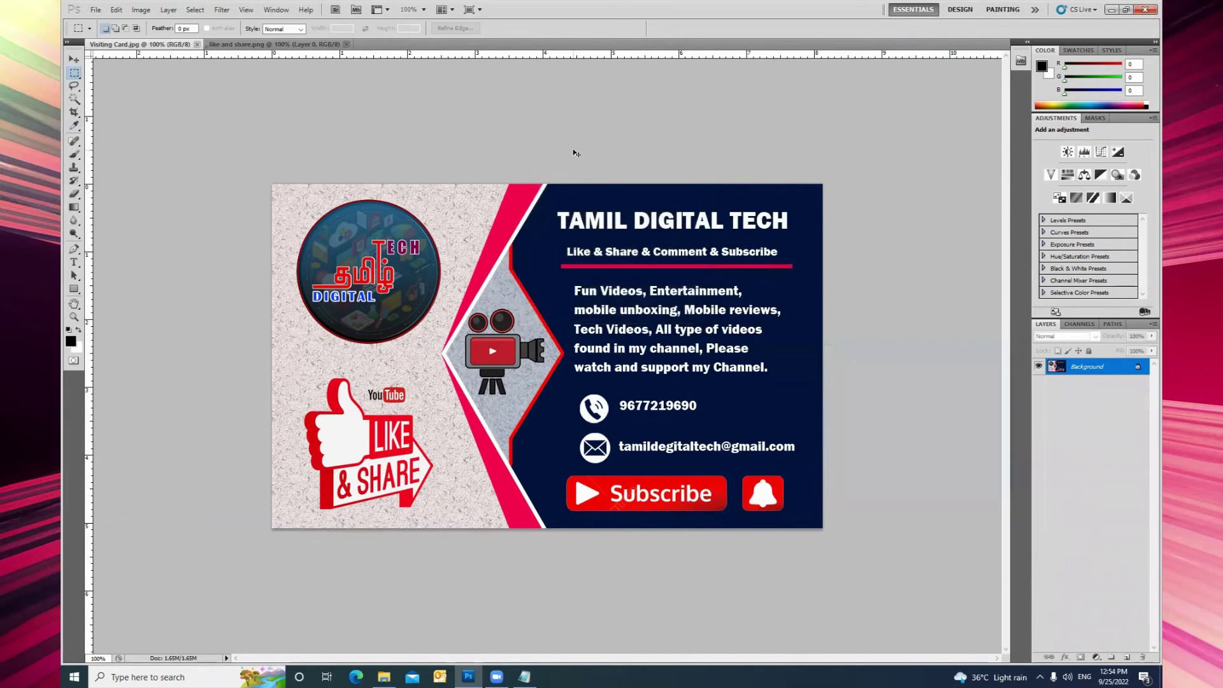